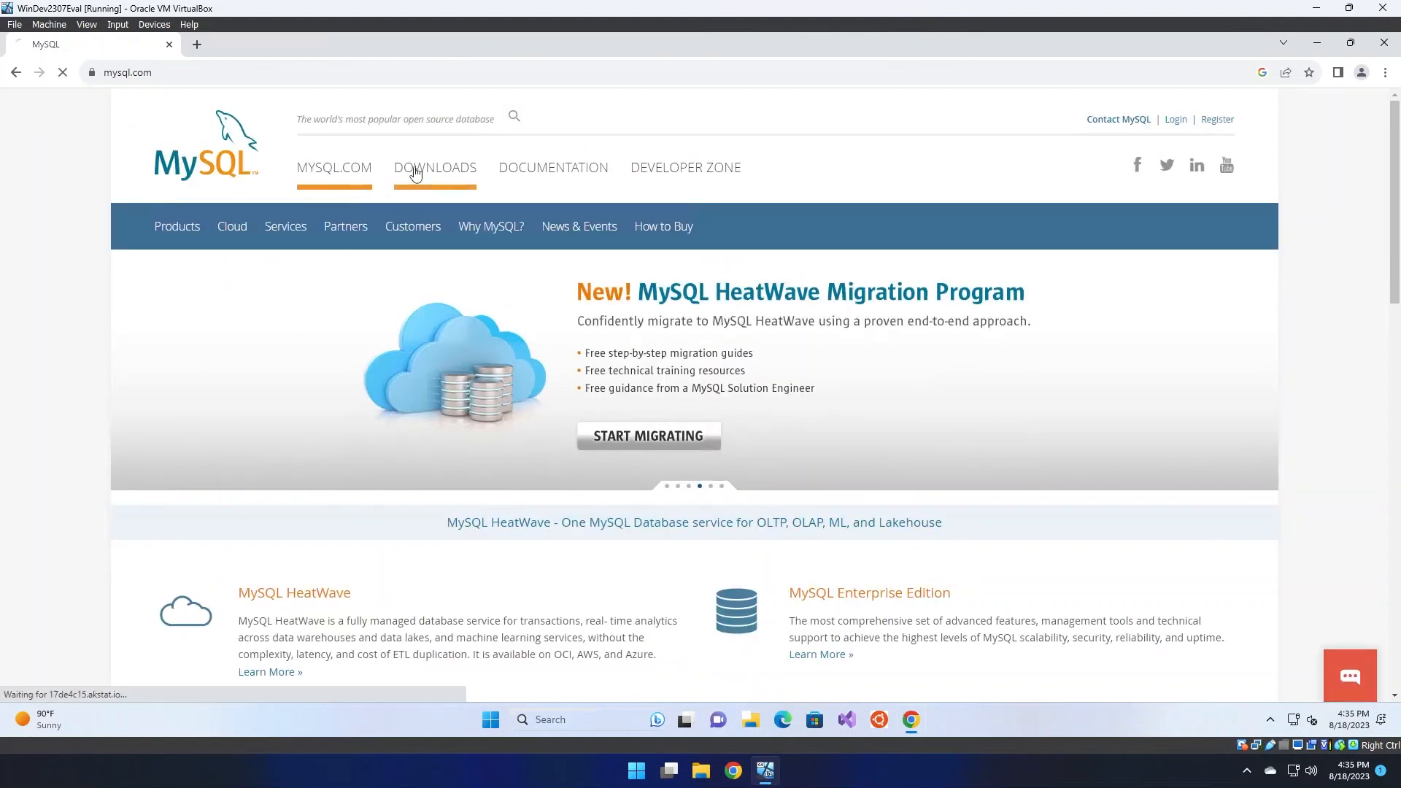
Go to DOWNLOADS and open the MySQL Community (GPL) Downloads list
left_click(414, 173)
scroll(440, 316, "down", 4)
scroll(439, 315, "down", 3)
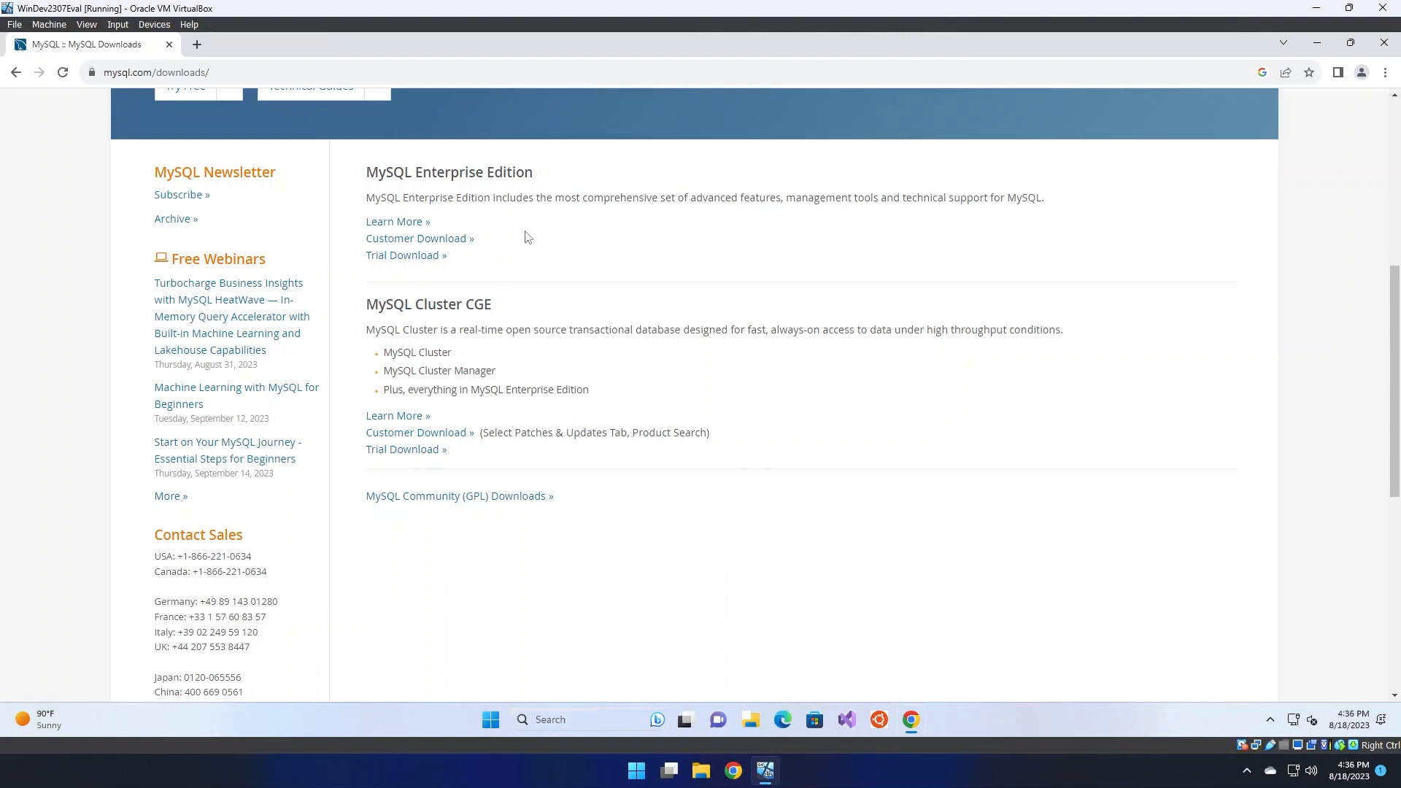
left_click(498, 500)
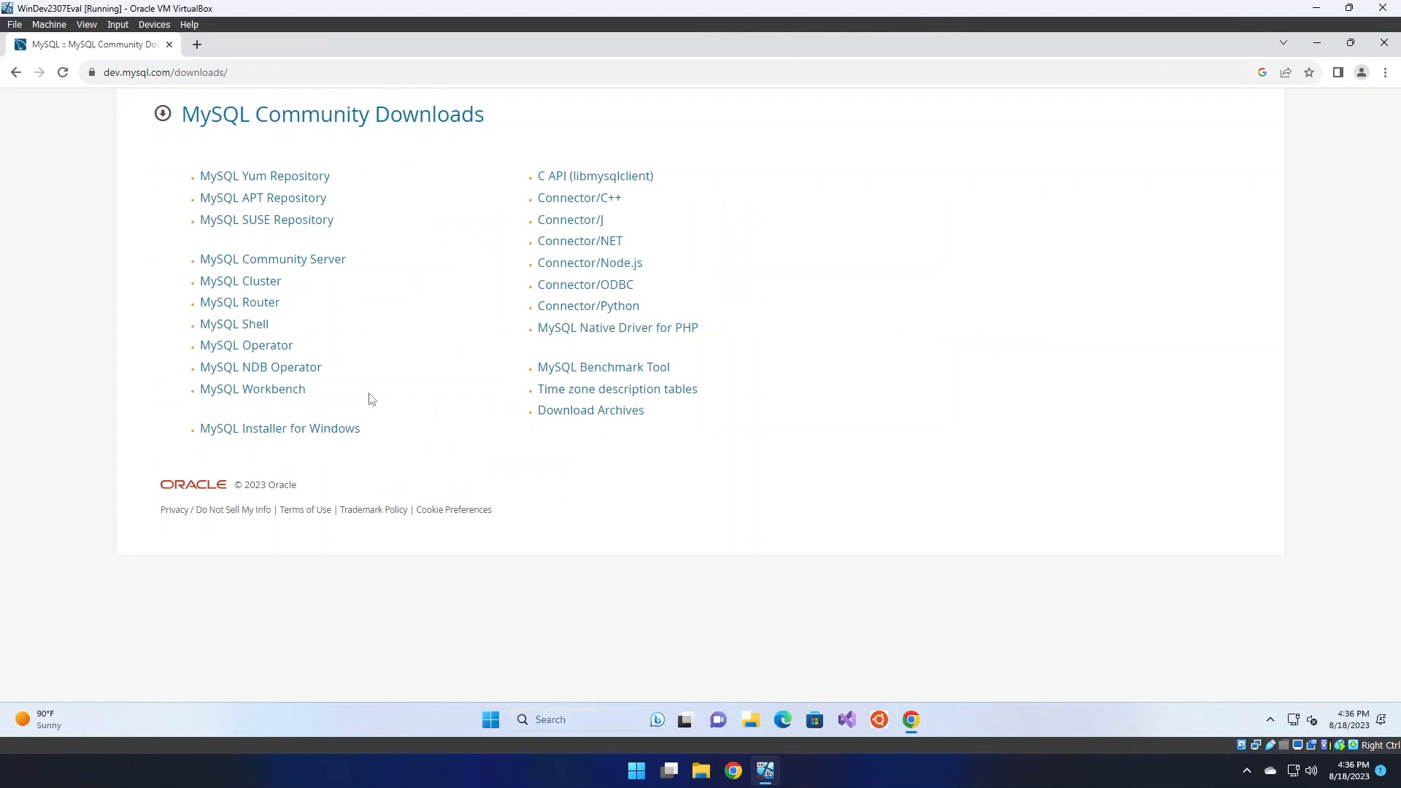
View the MySQL Installer and Community Server pages, returning to the downloads list each time
left_click(307, 430)
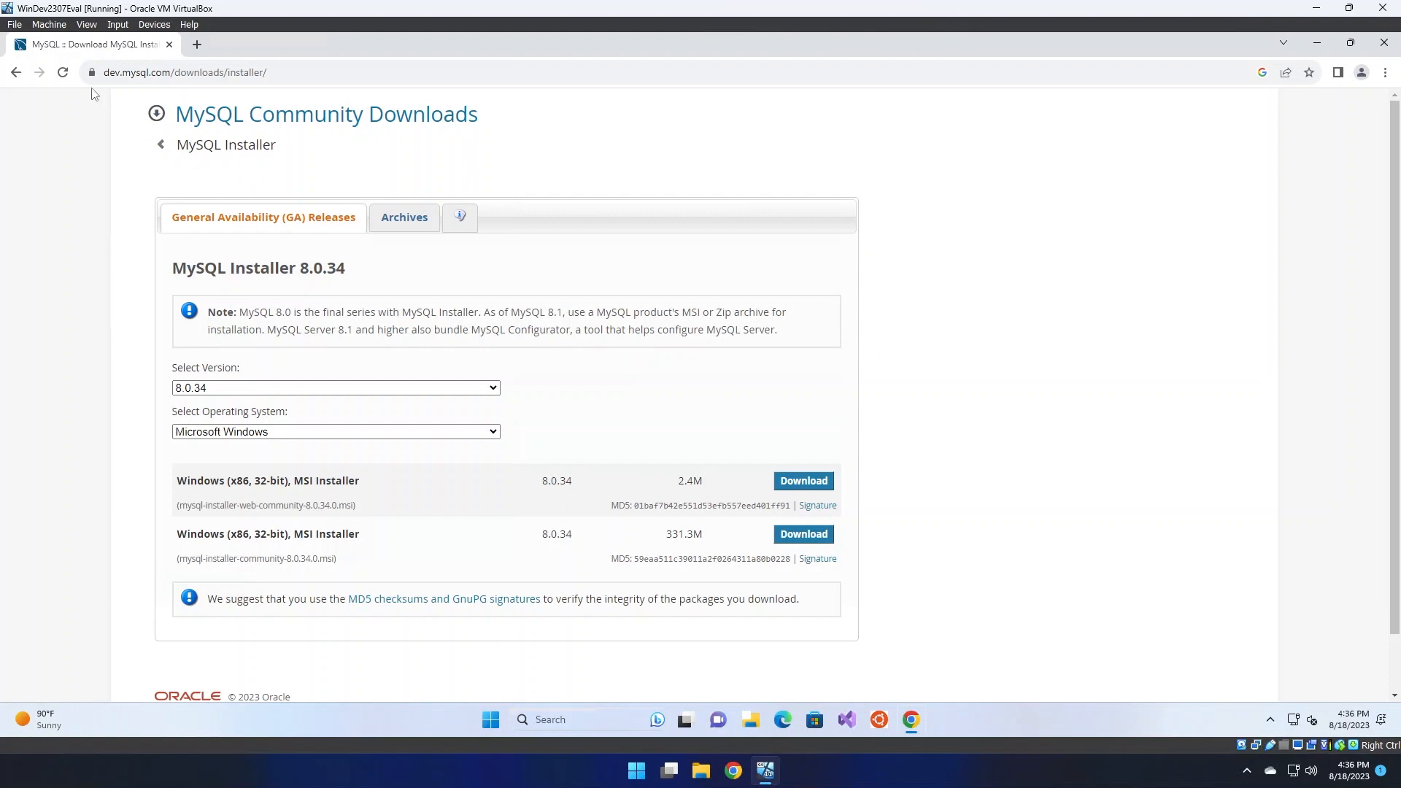
left_click(16, 72)
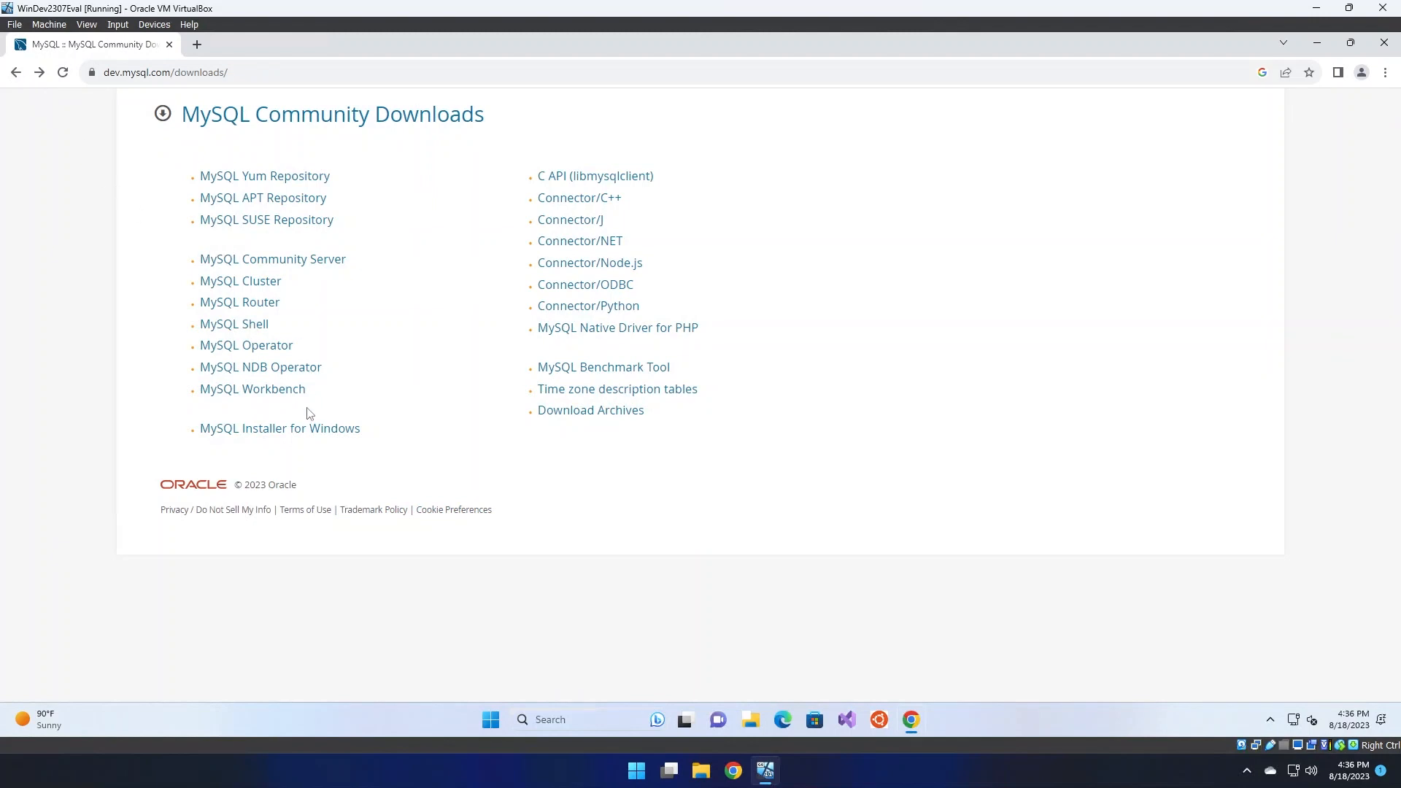
left_click(308, 432)
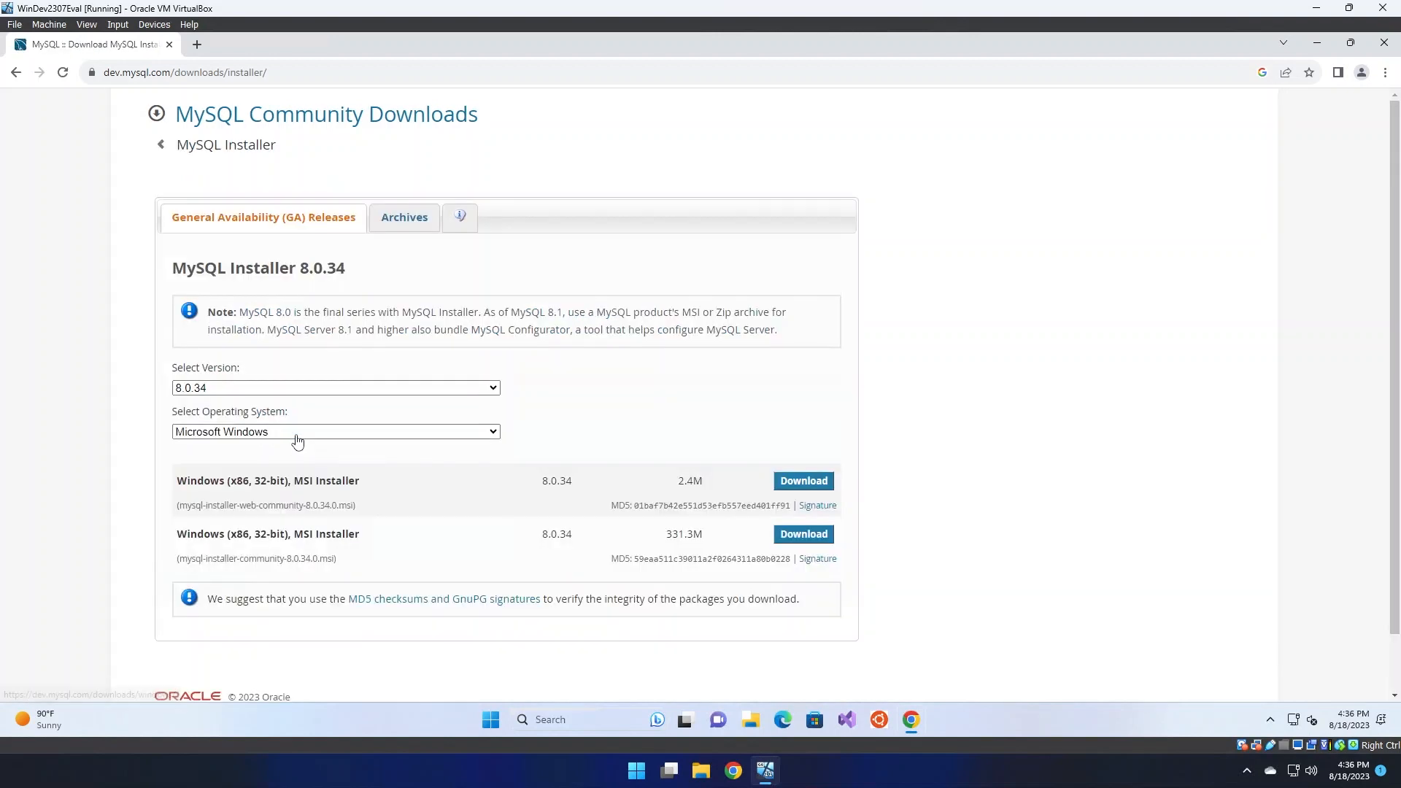
left_click(16, 73)
left_click(294, 268)
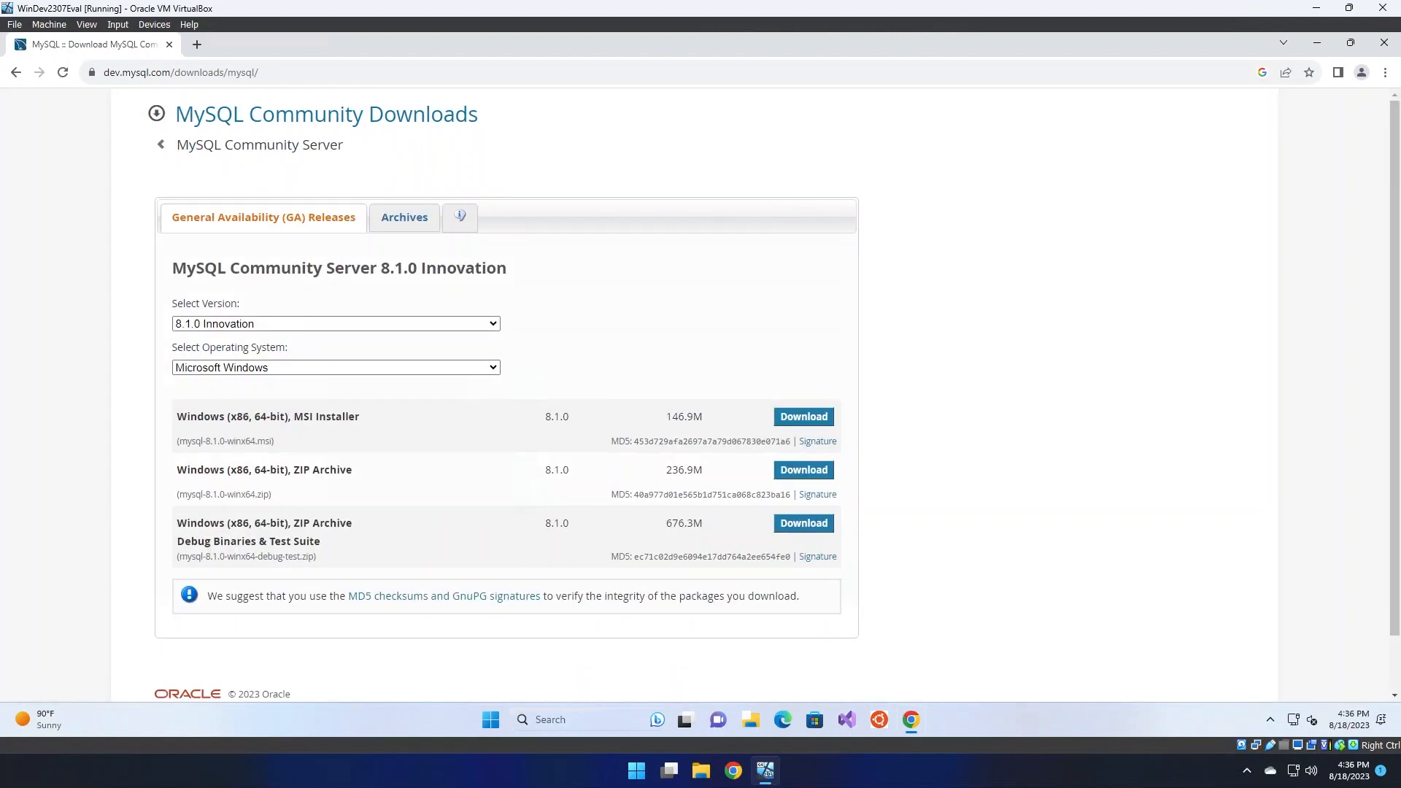
left_click(16, 73)
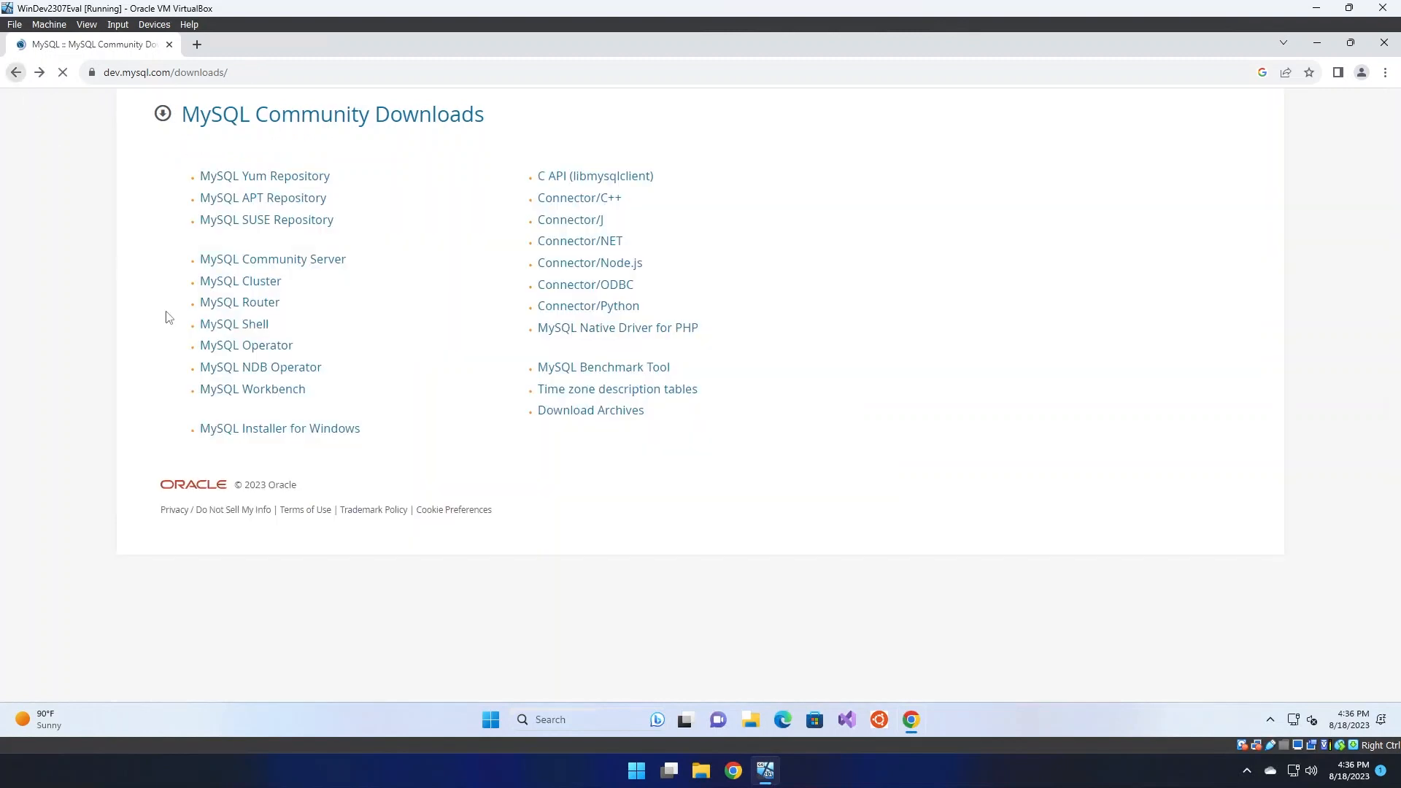
Download the 2.4 MB mysql-installer-web-community-8.0.34.0.msi without an Oracle login
left_click(270, 430)
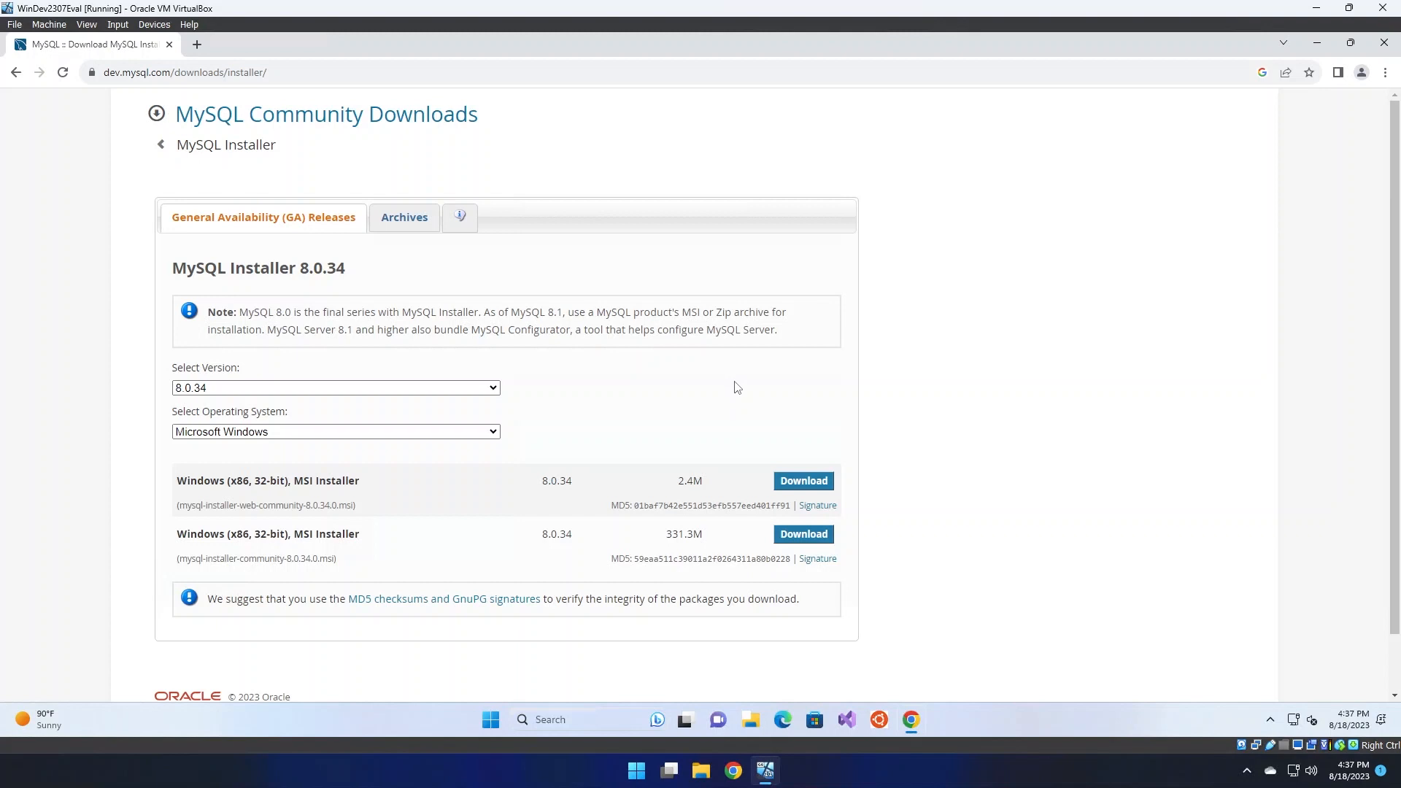
left_click(805, 484)
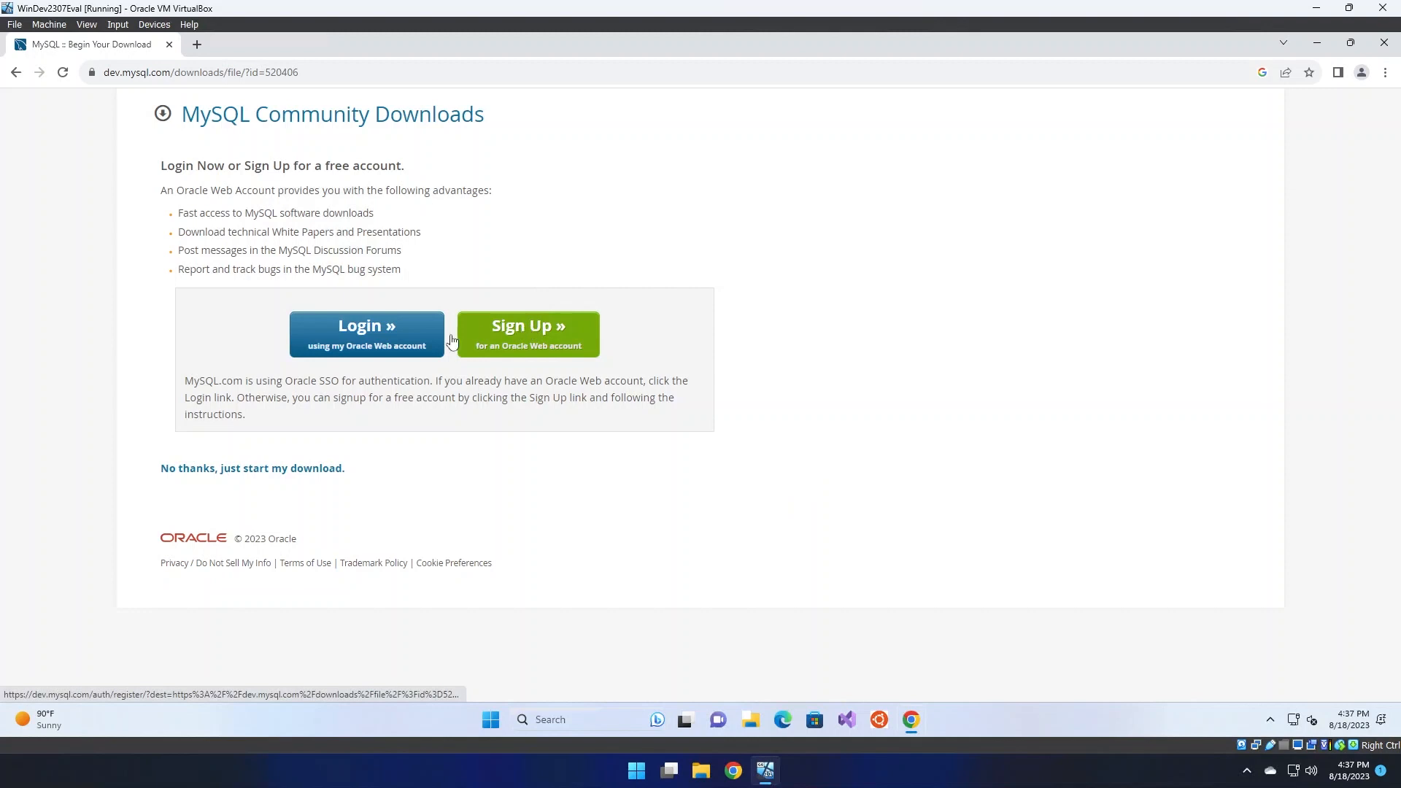
left_click(312, 473)
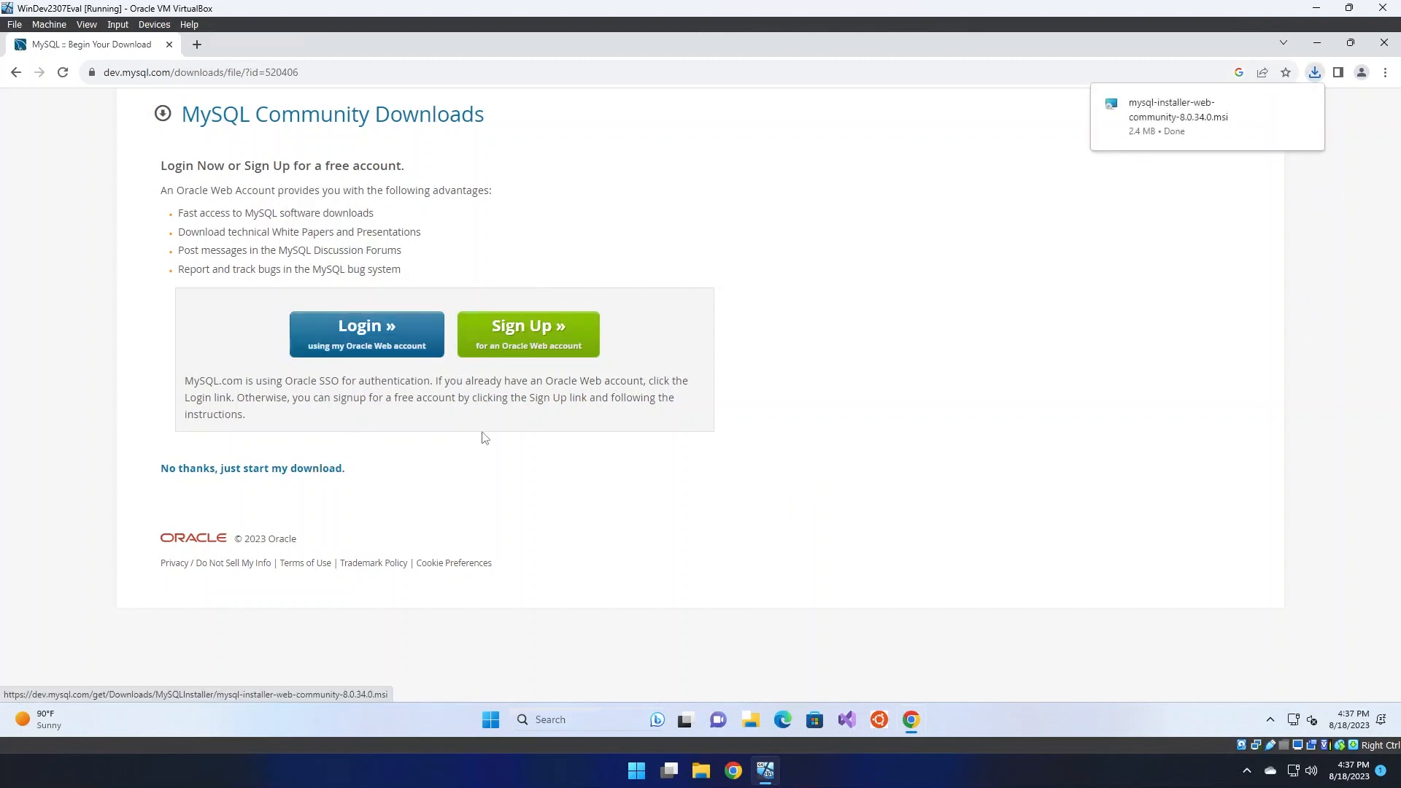
Run the downloaded installer, approving both UAC prompts, and minimize the browser
left_click(1163, 120)
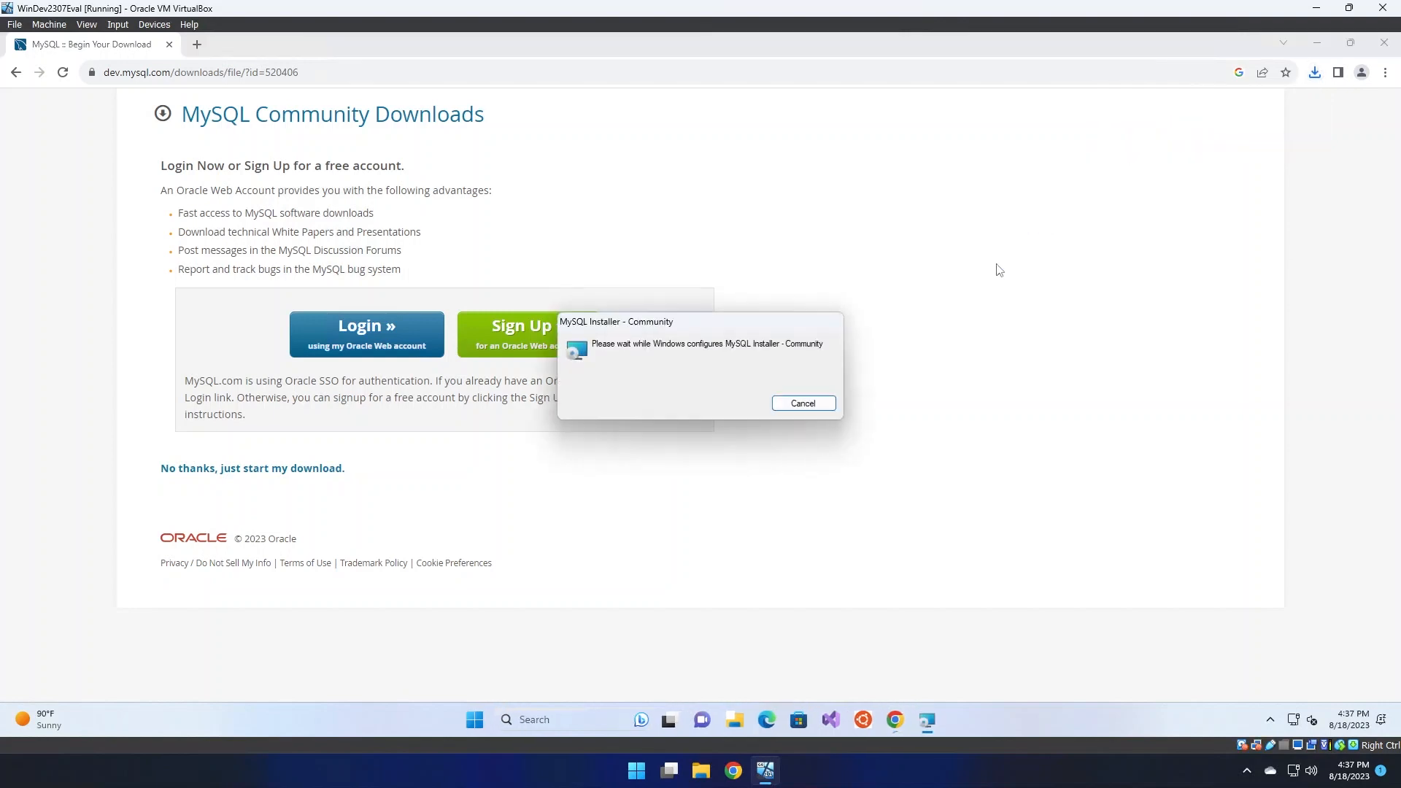
left_click(647, 498)
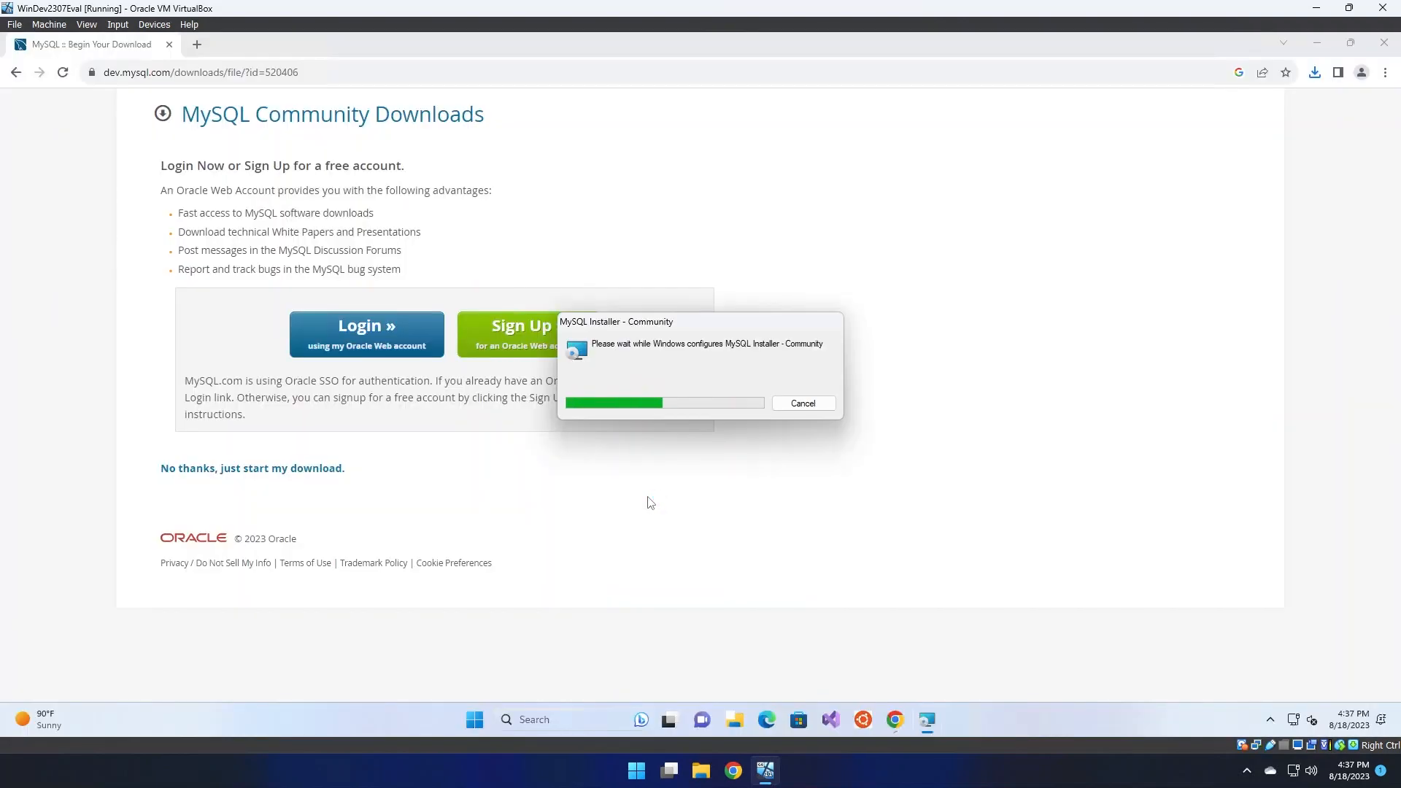
left_click(647, 498)
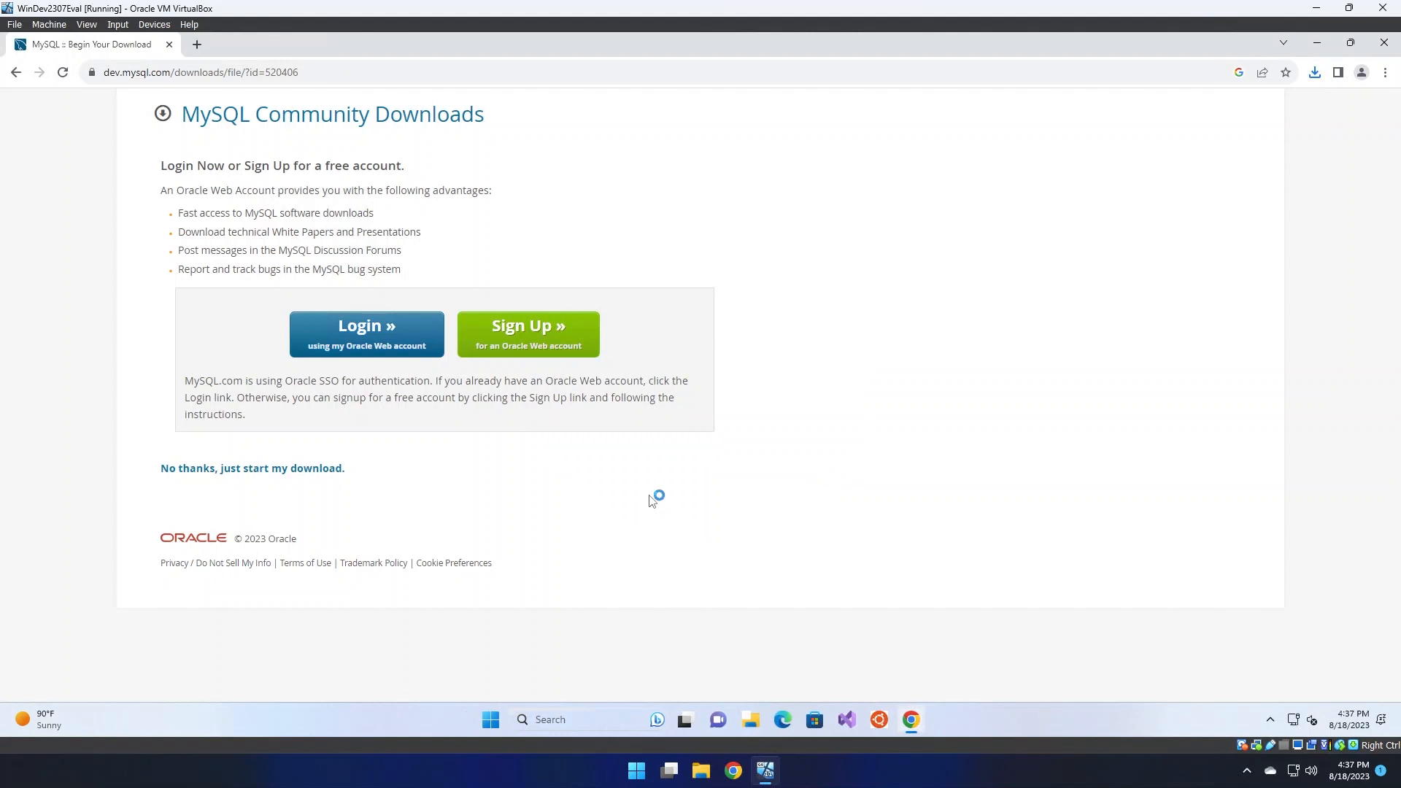
left_click(1317, 43)
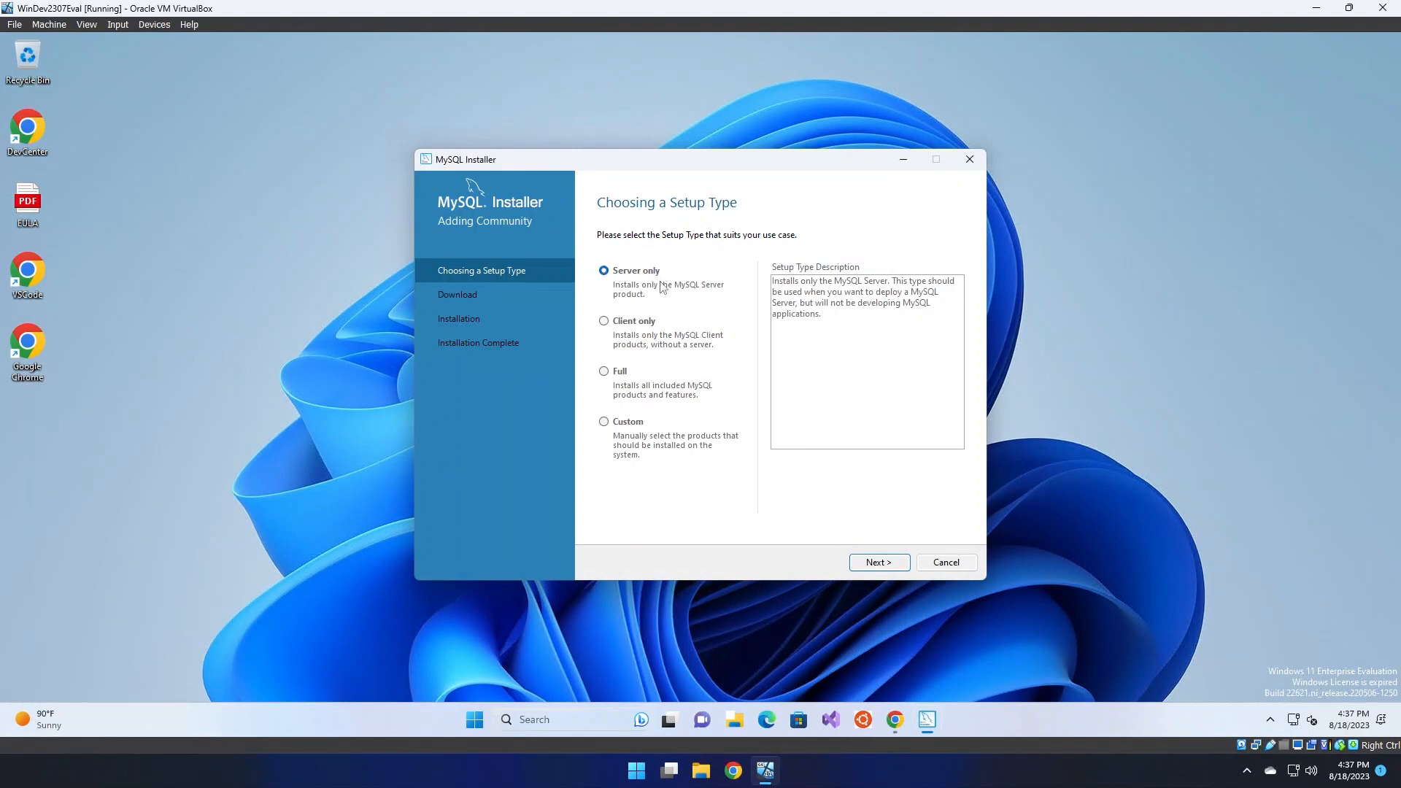
Compare Client only, Server only and Full, then choose Custom and advance to Select Products
left_click(652, 323)
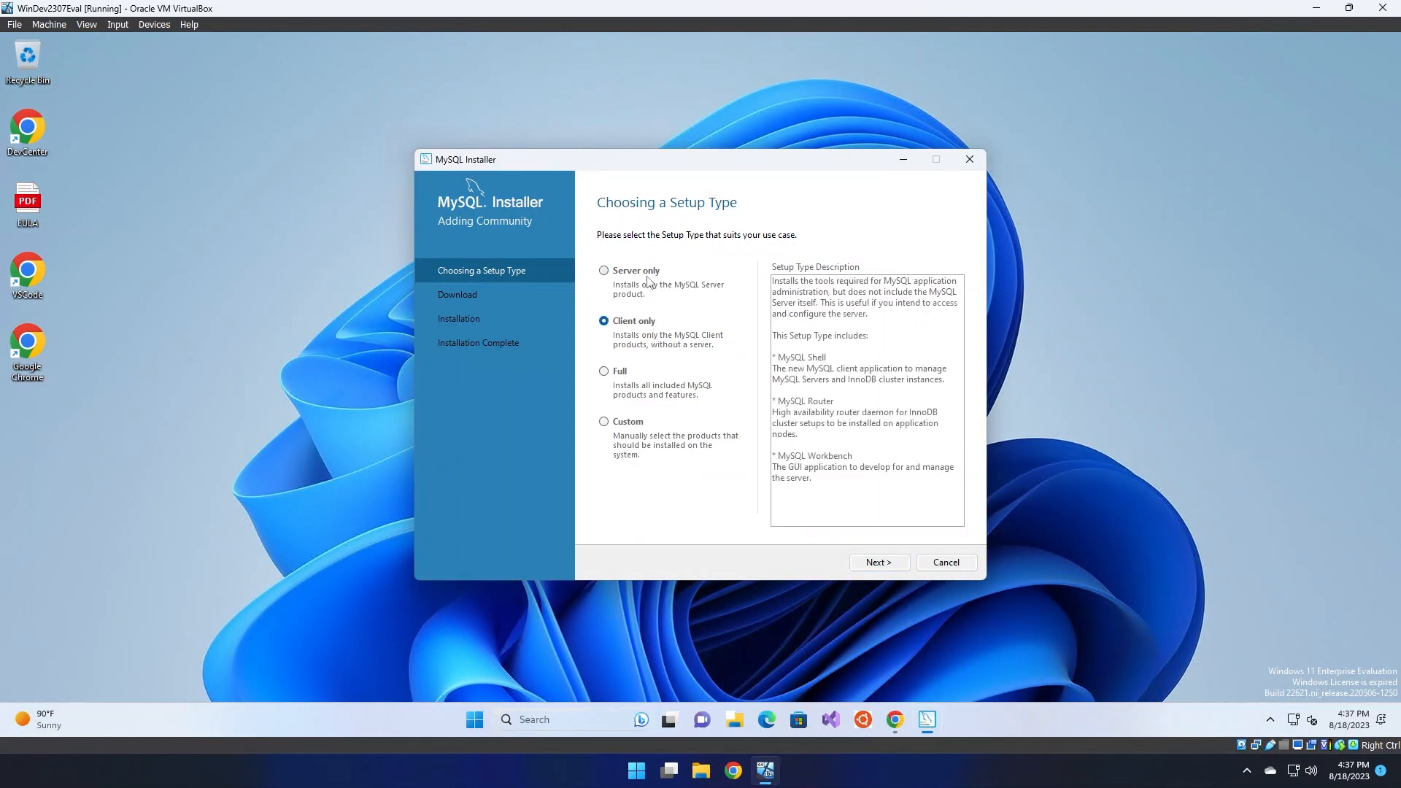
left_click(648, 275)
left_click(646, 326)
left_click_drag(772, 488, 777, 357)
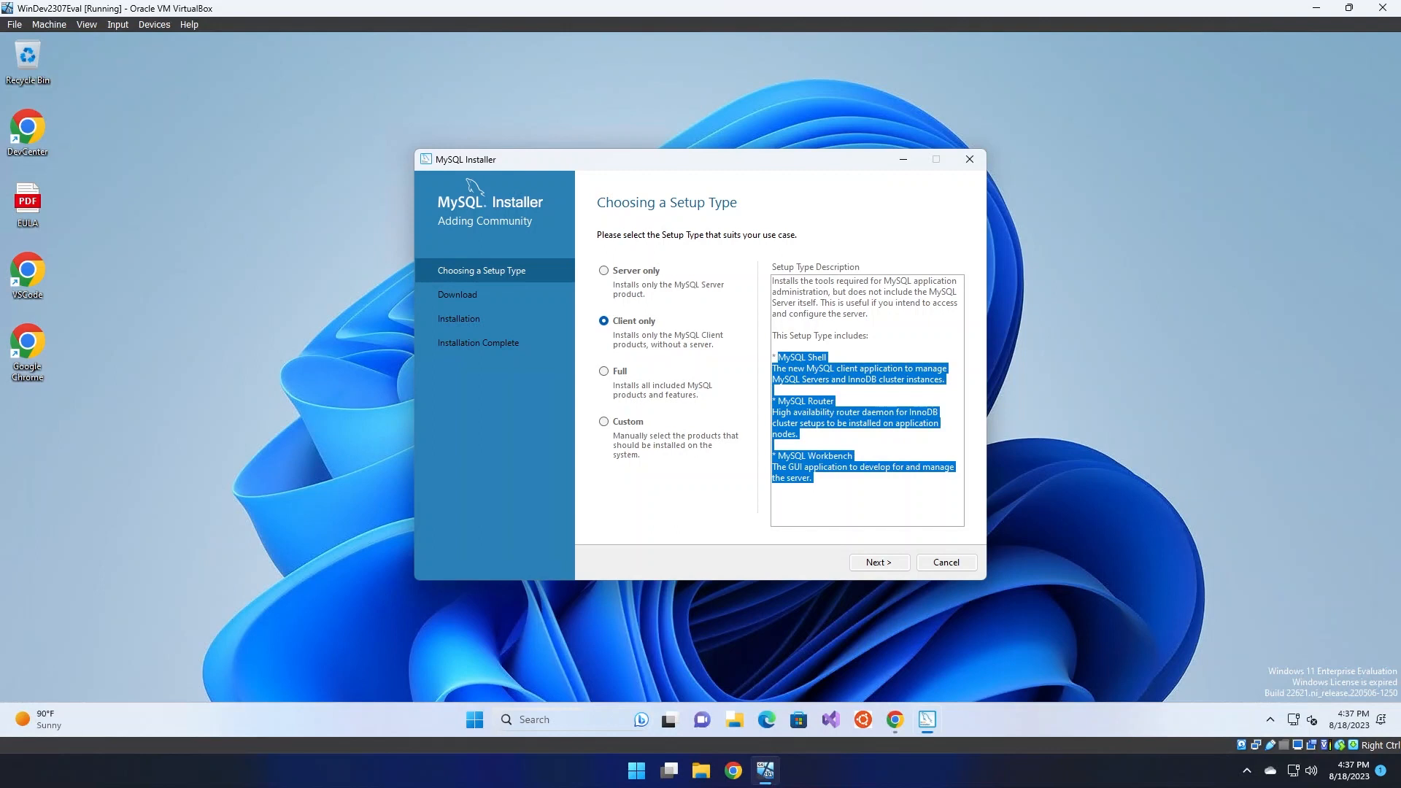
left_click(827, 358)
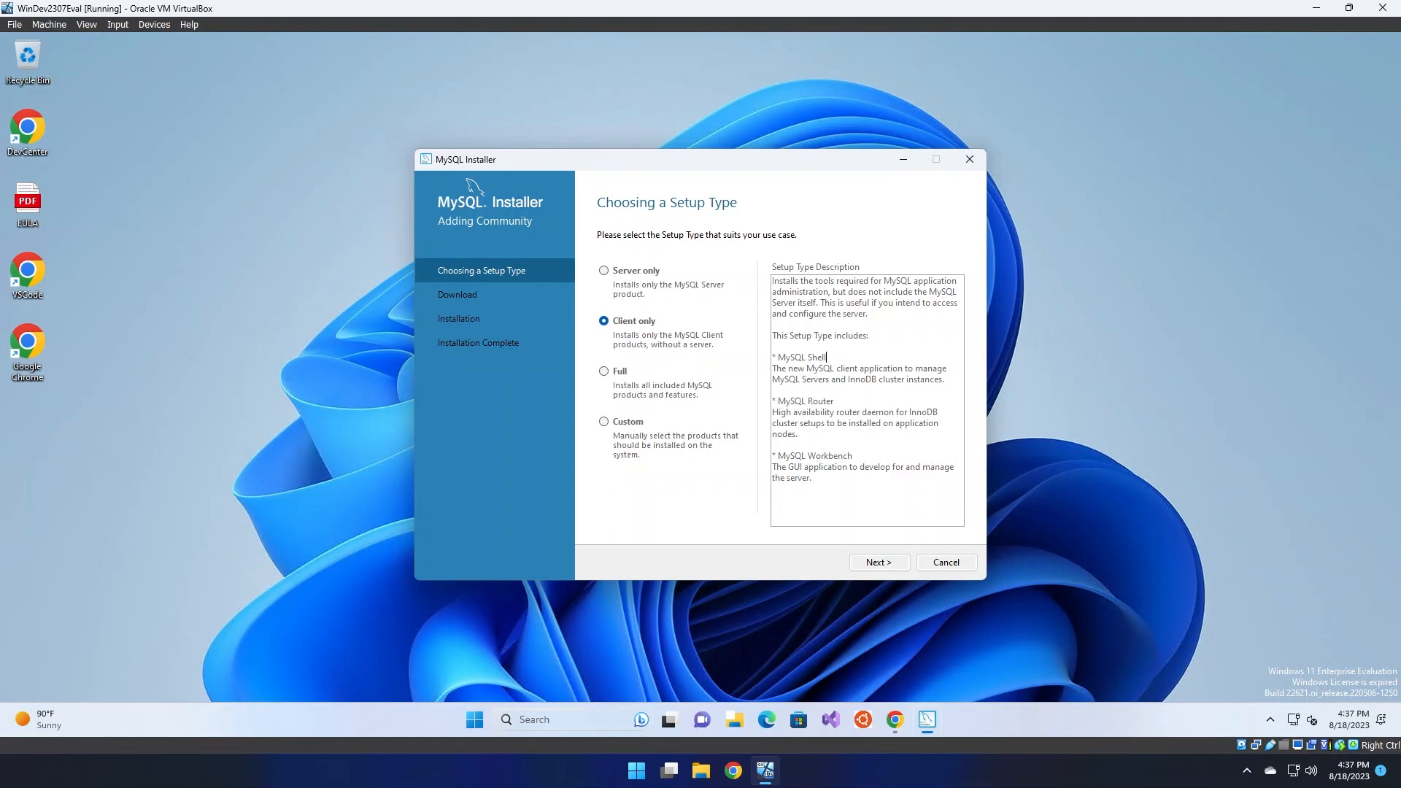
left_click(614, 376)
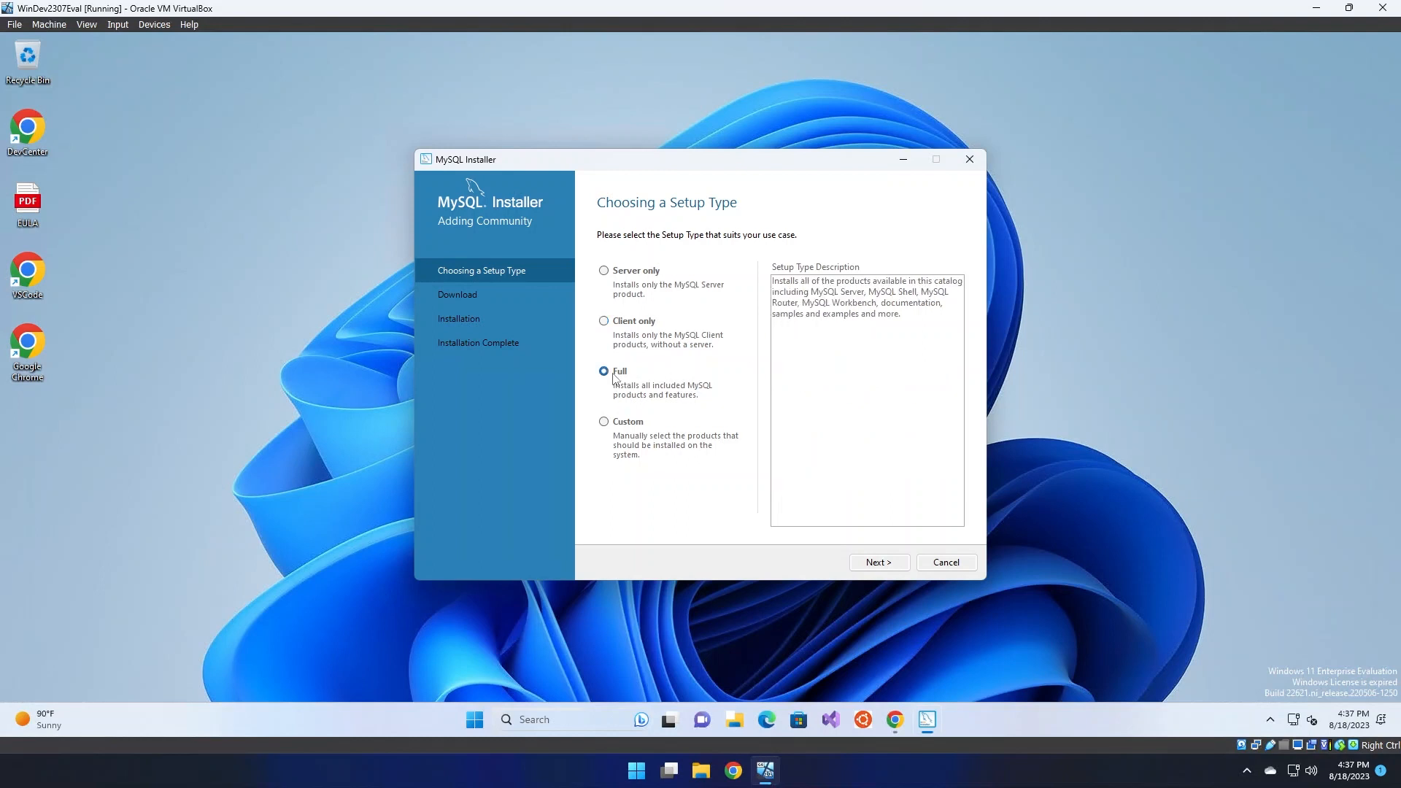
left_click(621, 429)
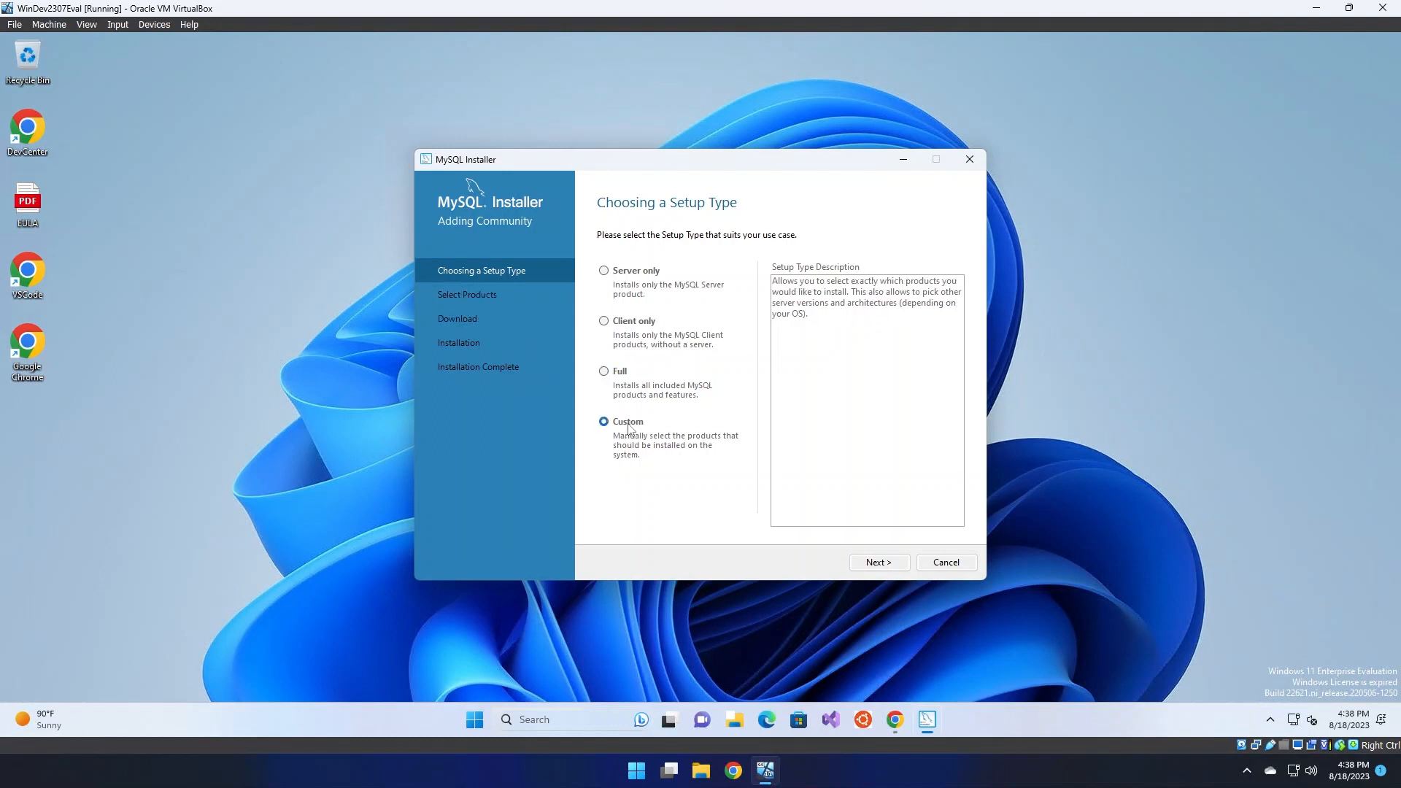
left_click(878, 566)
left_click(605, 304)
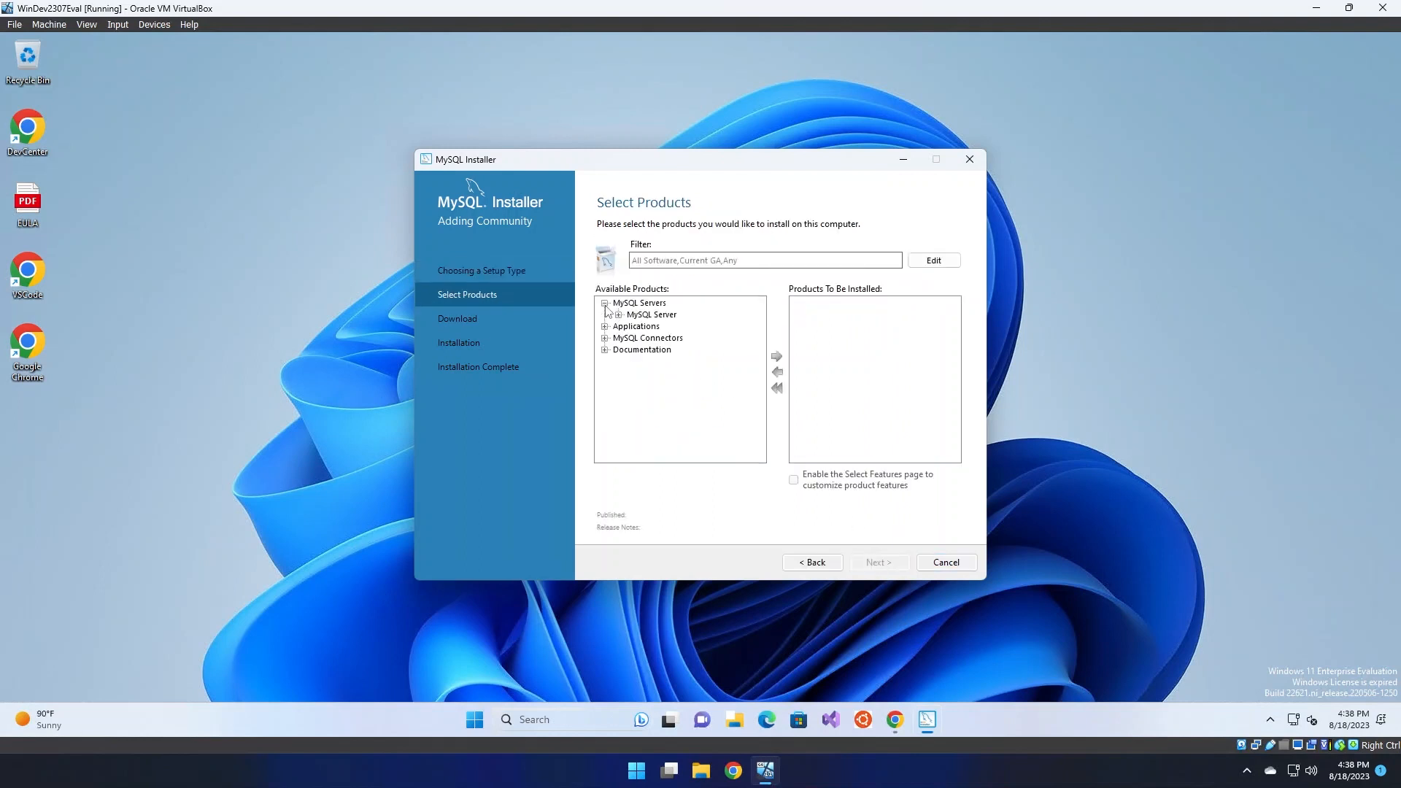
Add MySQL Server 8.0.34 - X64 to the install list, then remove it again
left_click(619, 314)
left_click(633, 327)
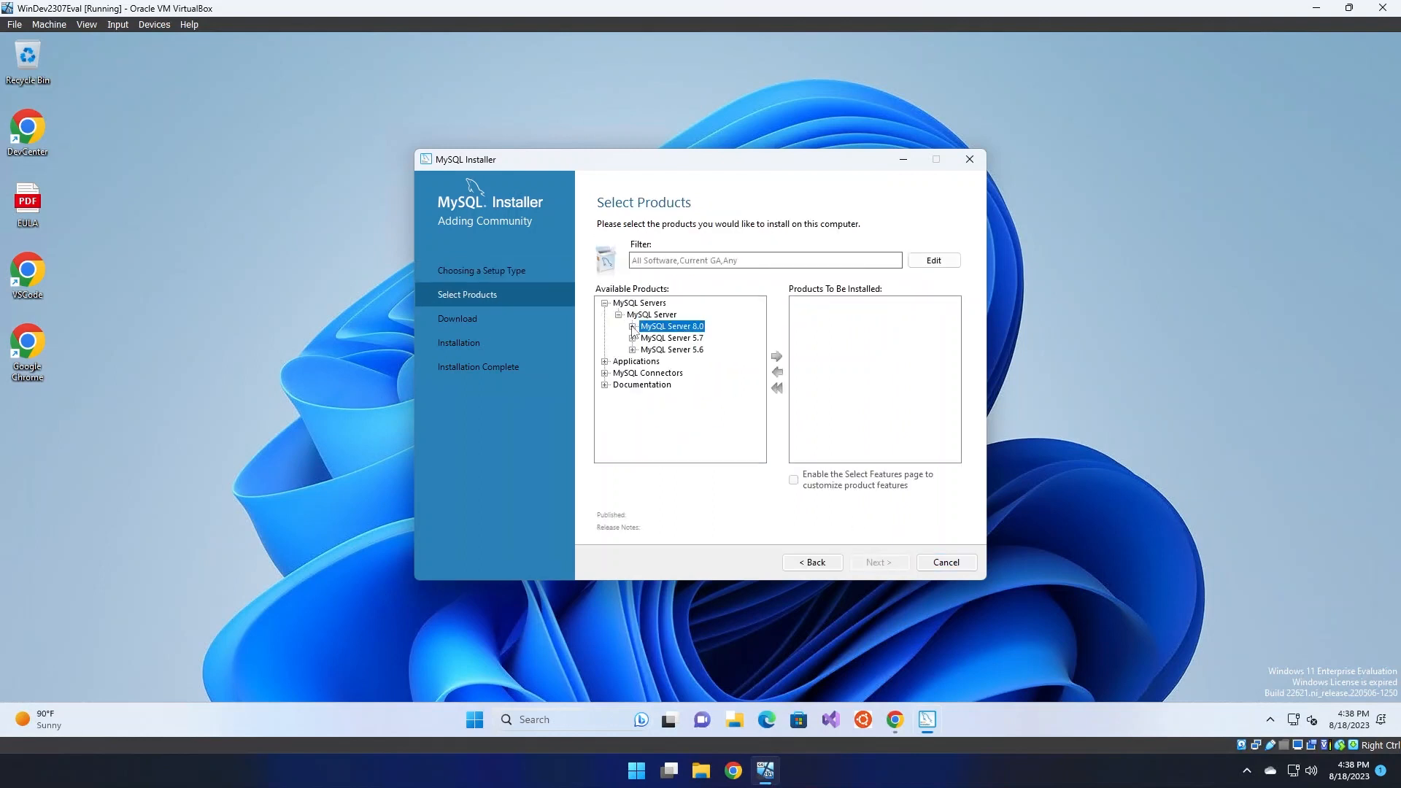
left_click(633, 327)
left_click(727, 315)
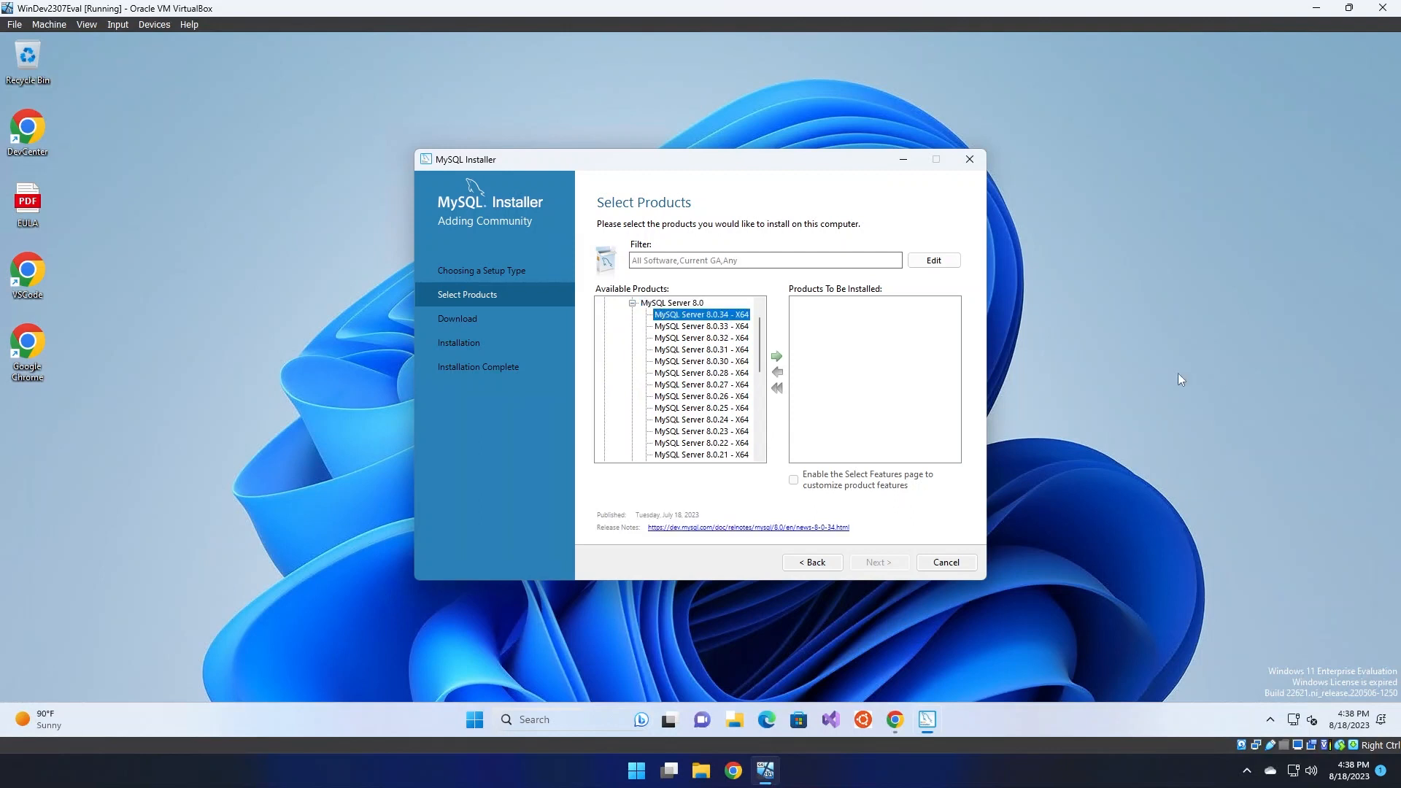
left_click(778, 357)
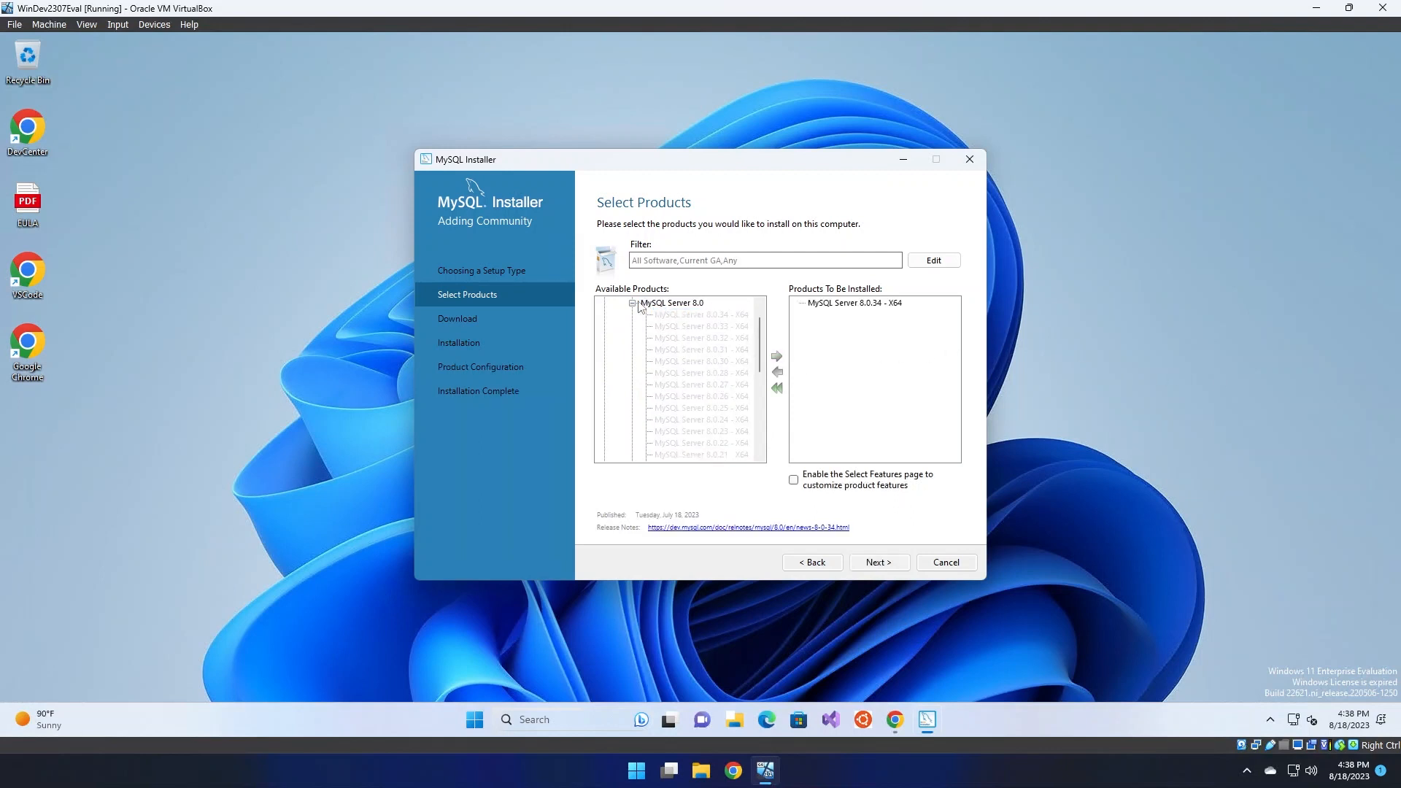
left_click(633, 303)
left_click(839, 303)
left_click(778, 373)
Browse the MySQL Server 5.7 and Workbench 8.0 releases, viewing Workbench 8.0.31 details
left_click(632, 337)
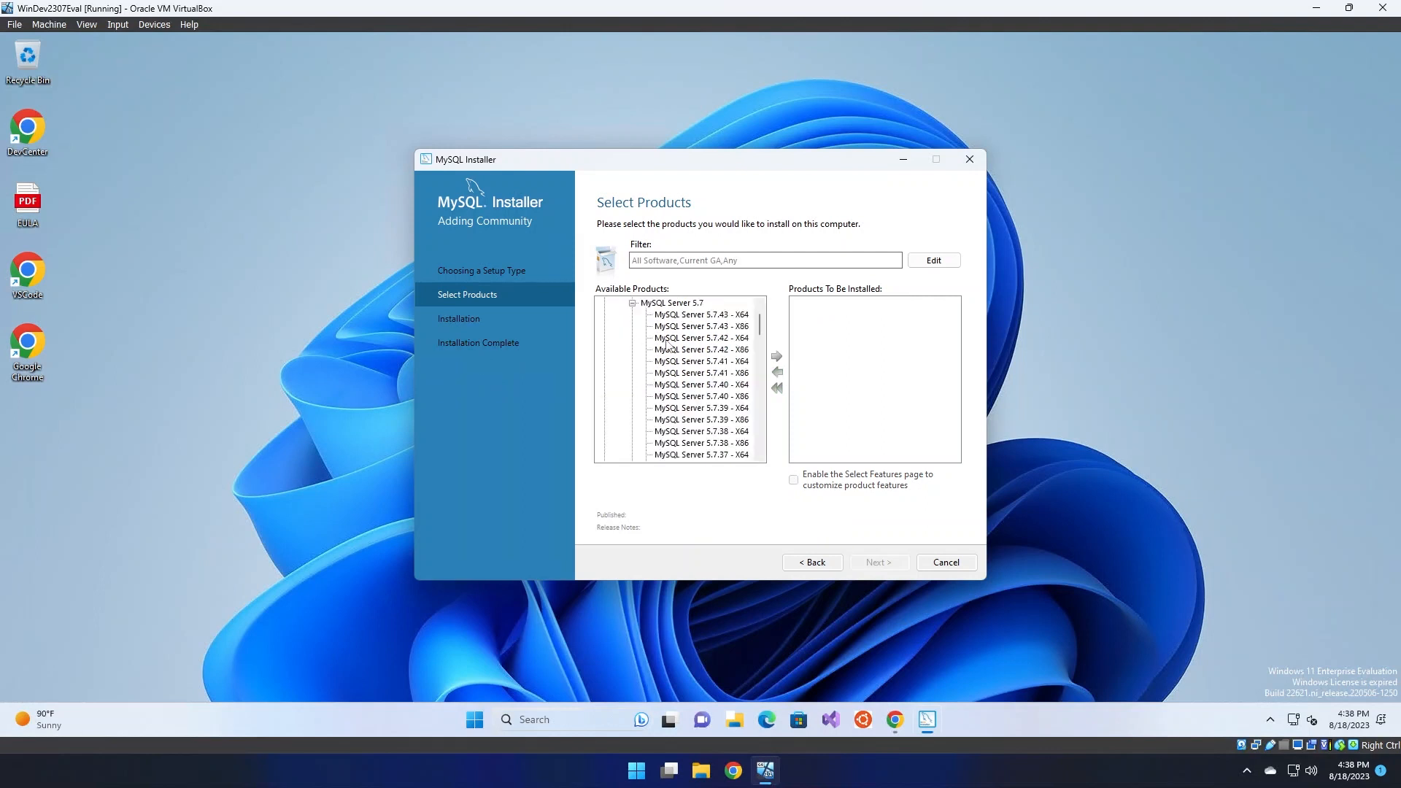
left_click(633, 303)
left_click(605, 362)
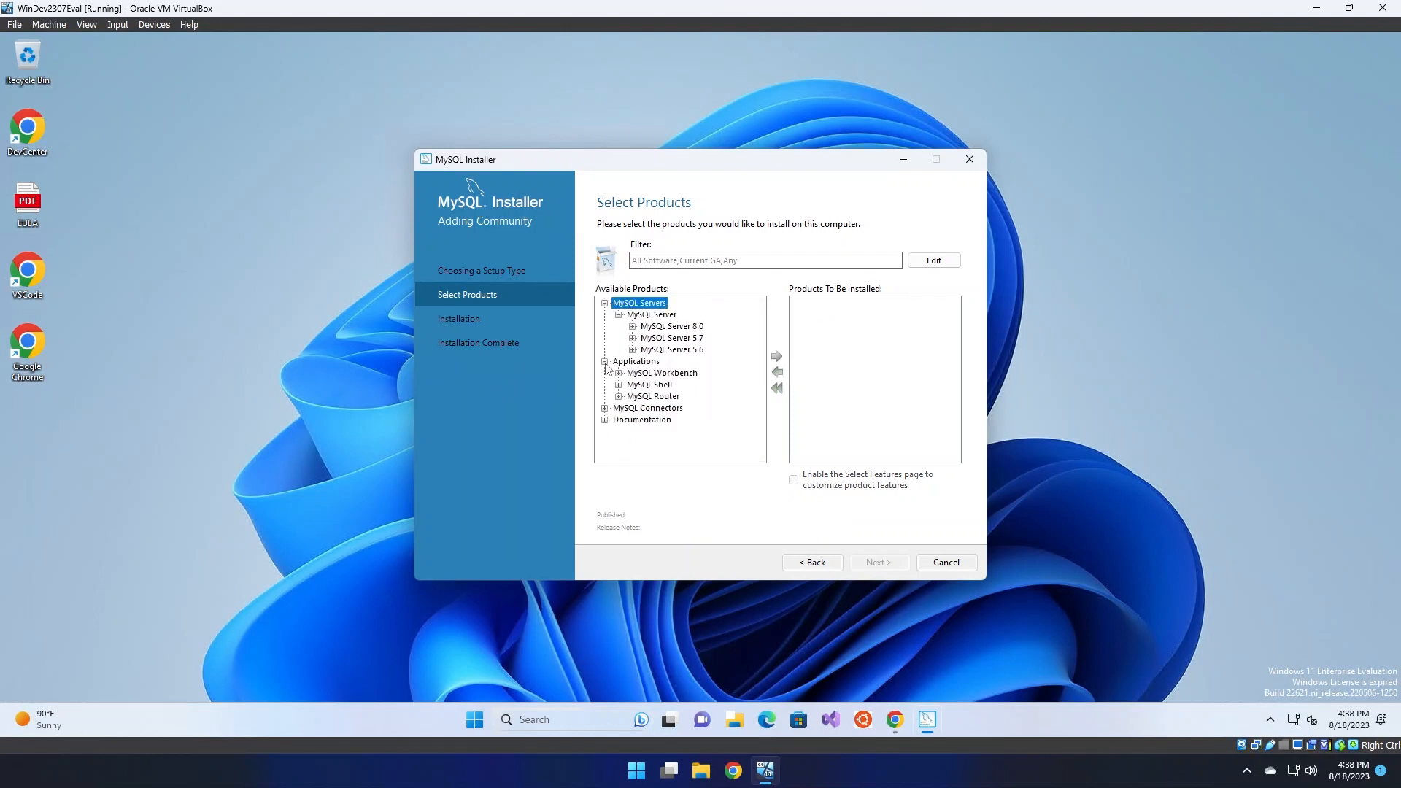
left_click(618, 373)
left_click(632, 385)
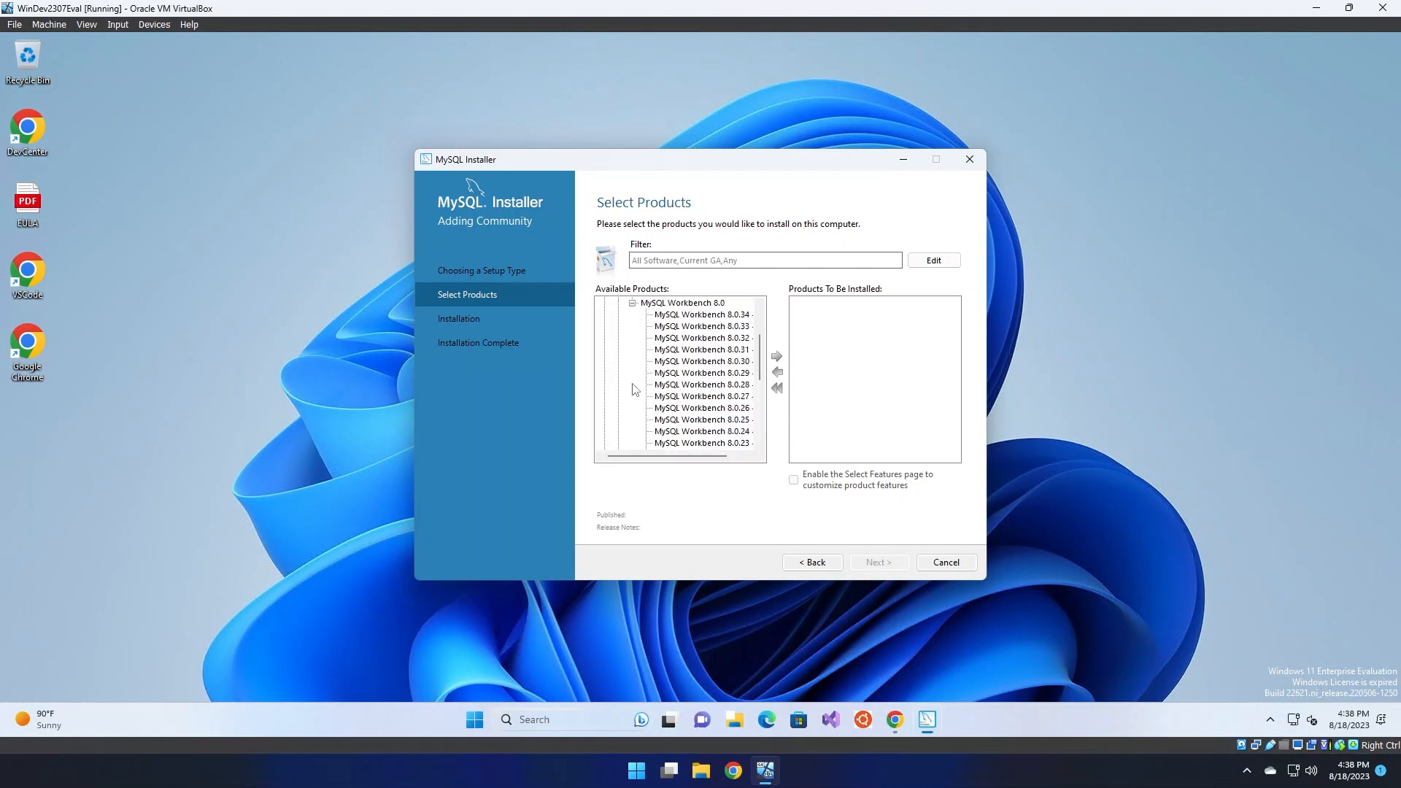
left_click(739, 350)
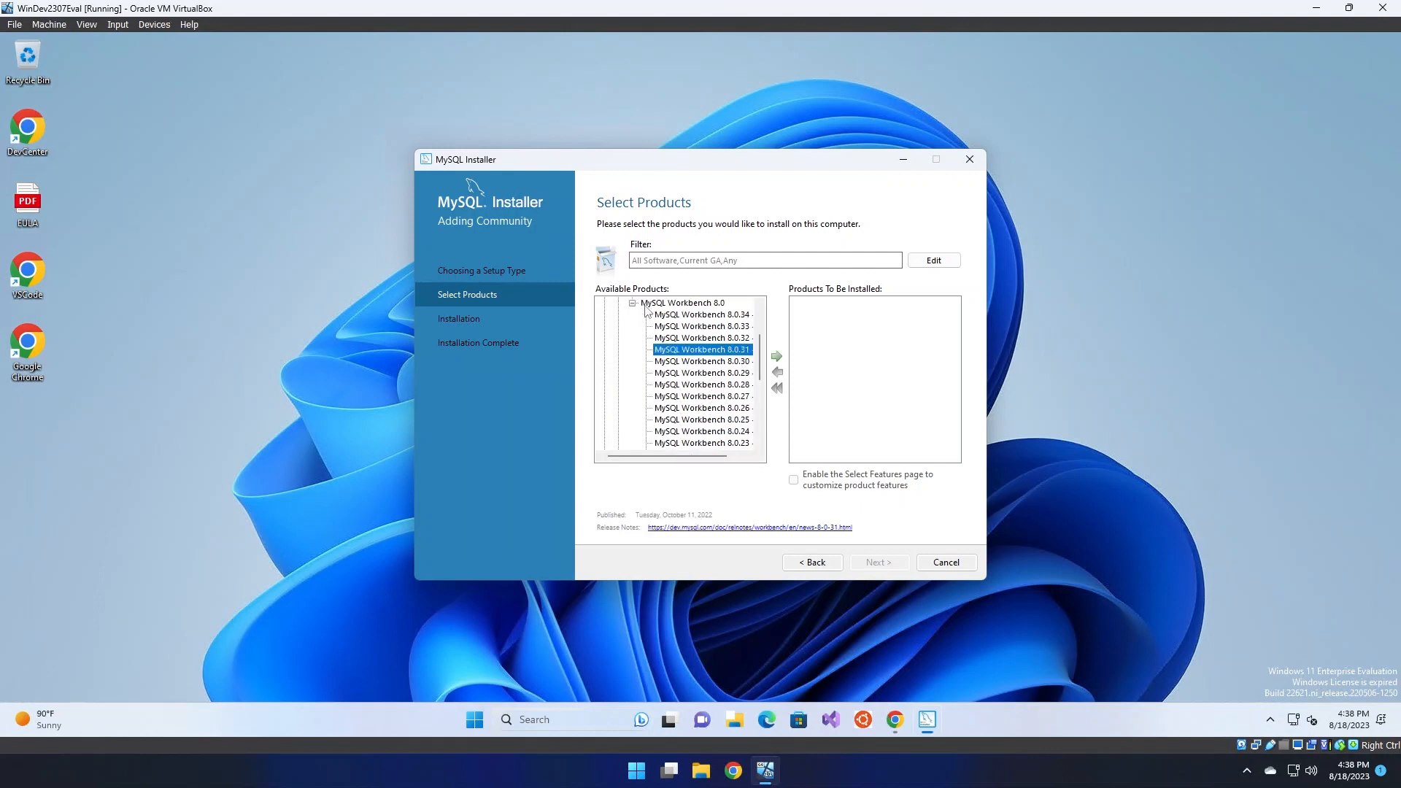
left_click(633, 303)
left_click(605, 304)
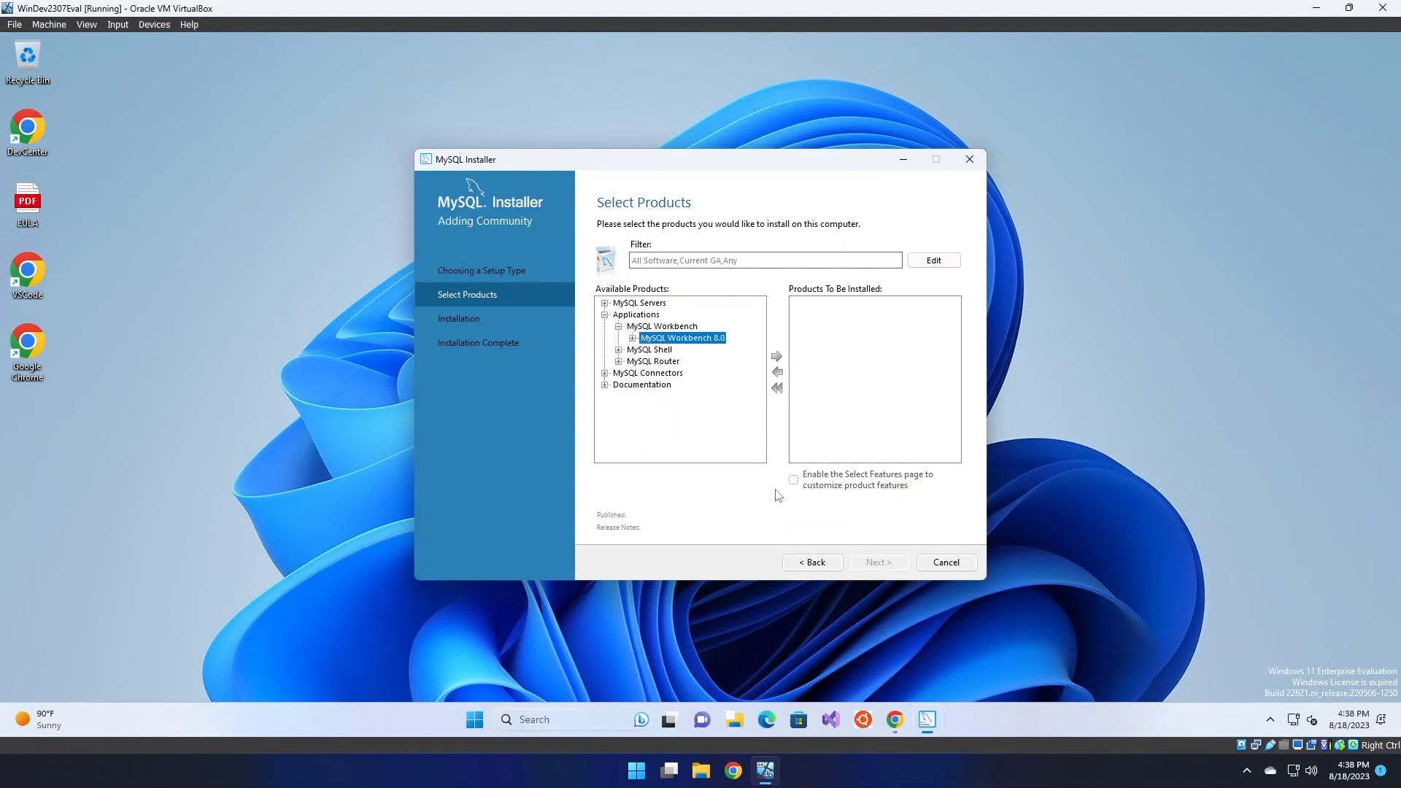
Go back, choose the Full setup type, and proceed to the Download page
left_click(813, 562)
left_click(615, 374)
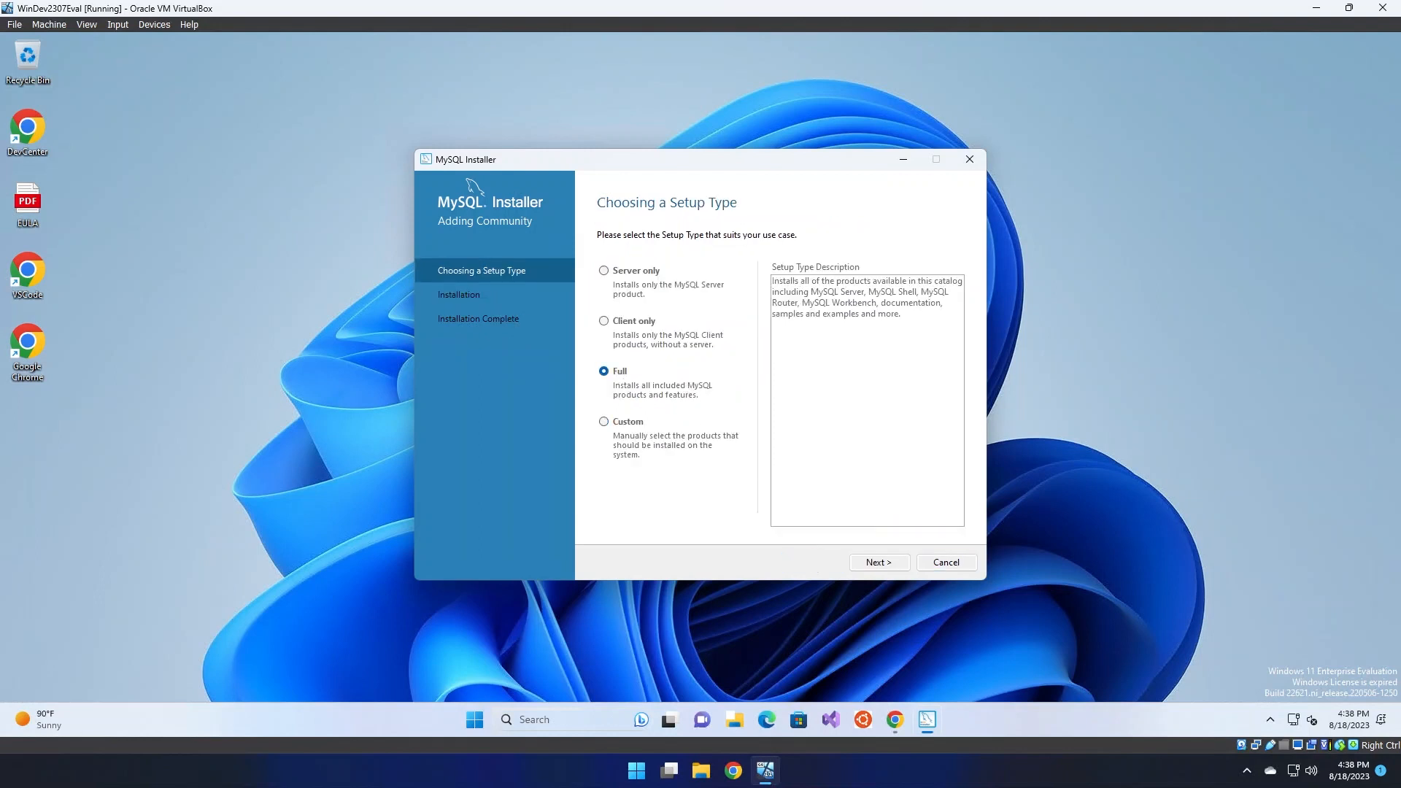
left_click(878, 563)
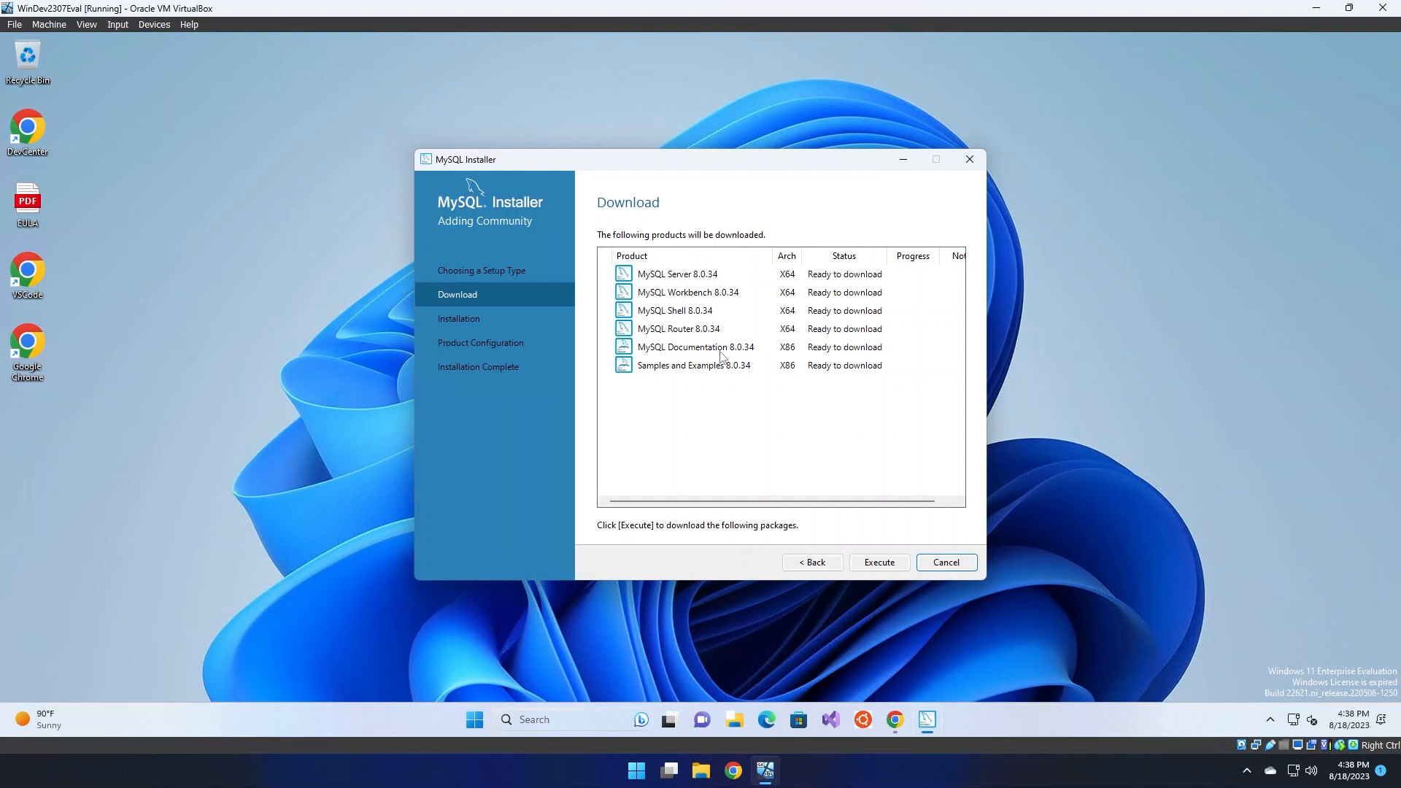
Download the products, retrying the failed Router and Documentation packages, and continue to Installation
left_click(882, 565)
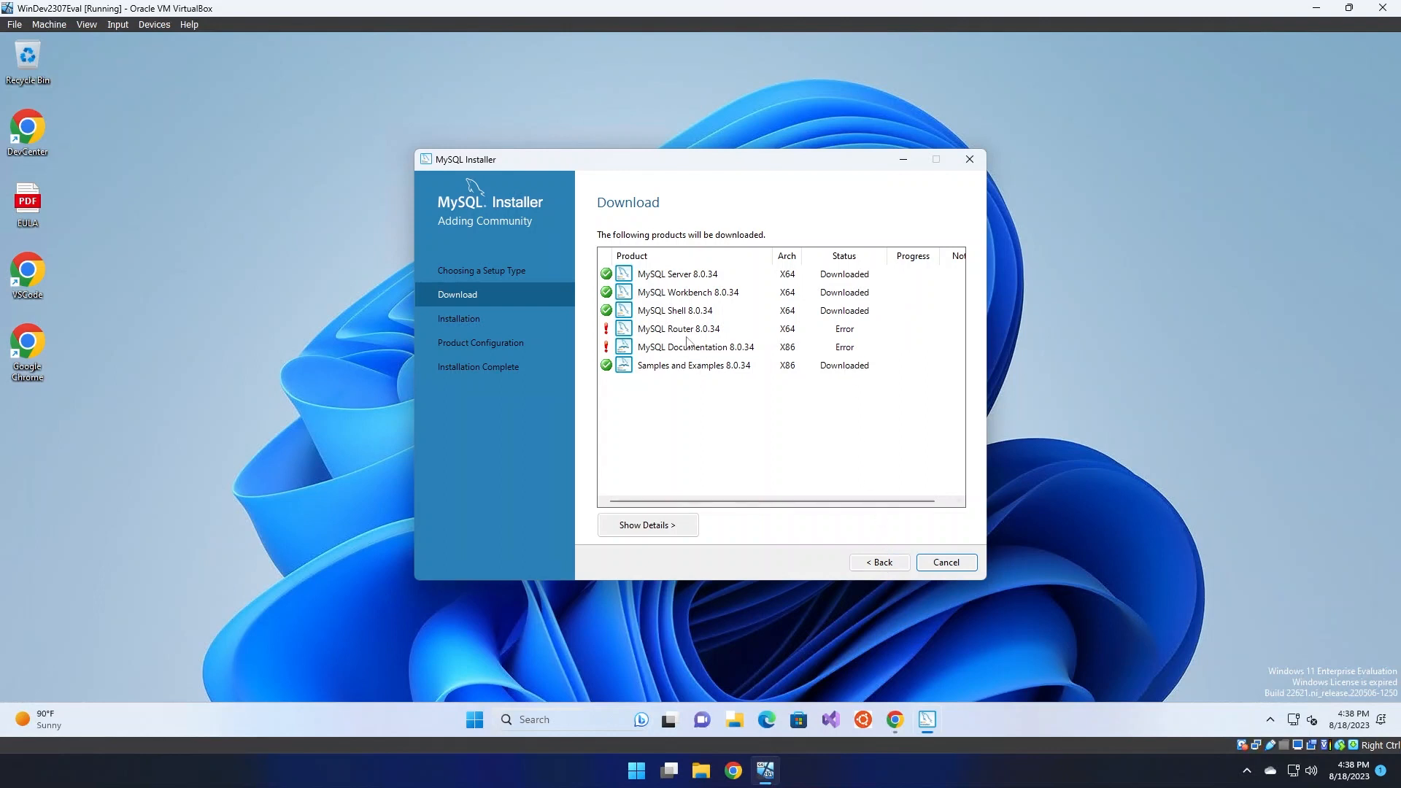
left_click(881, 564)
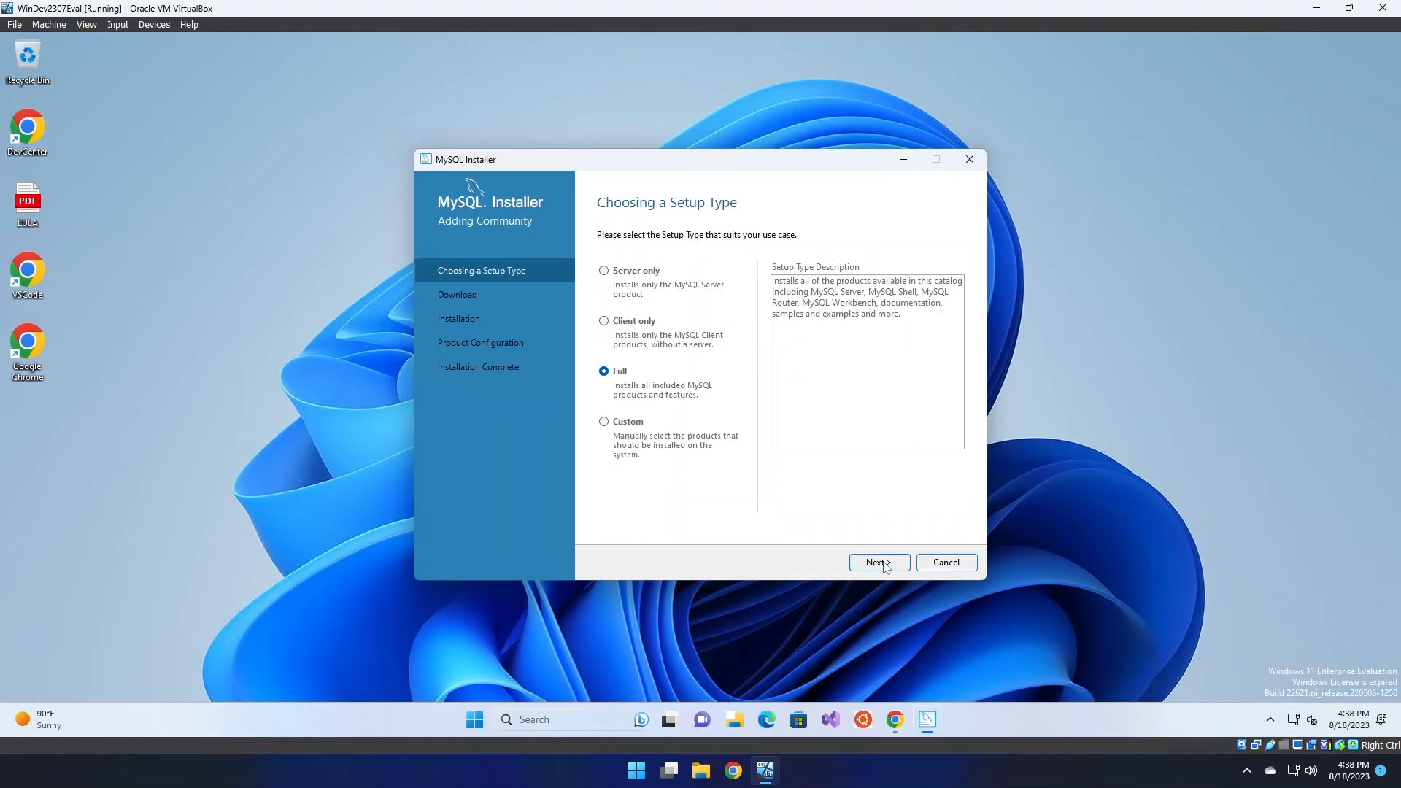
left_click(885, 566)
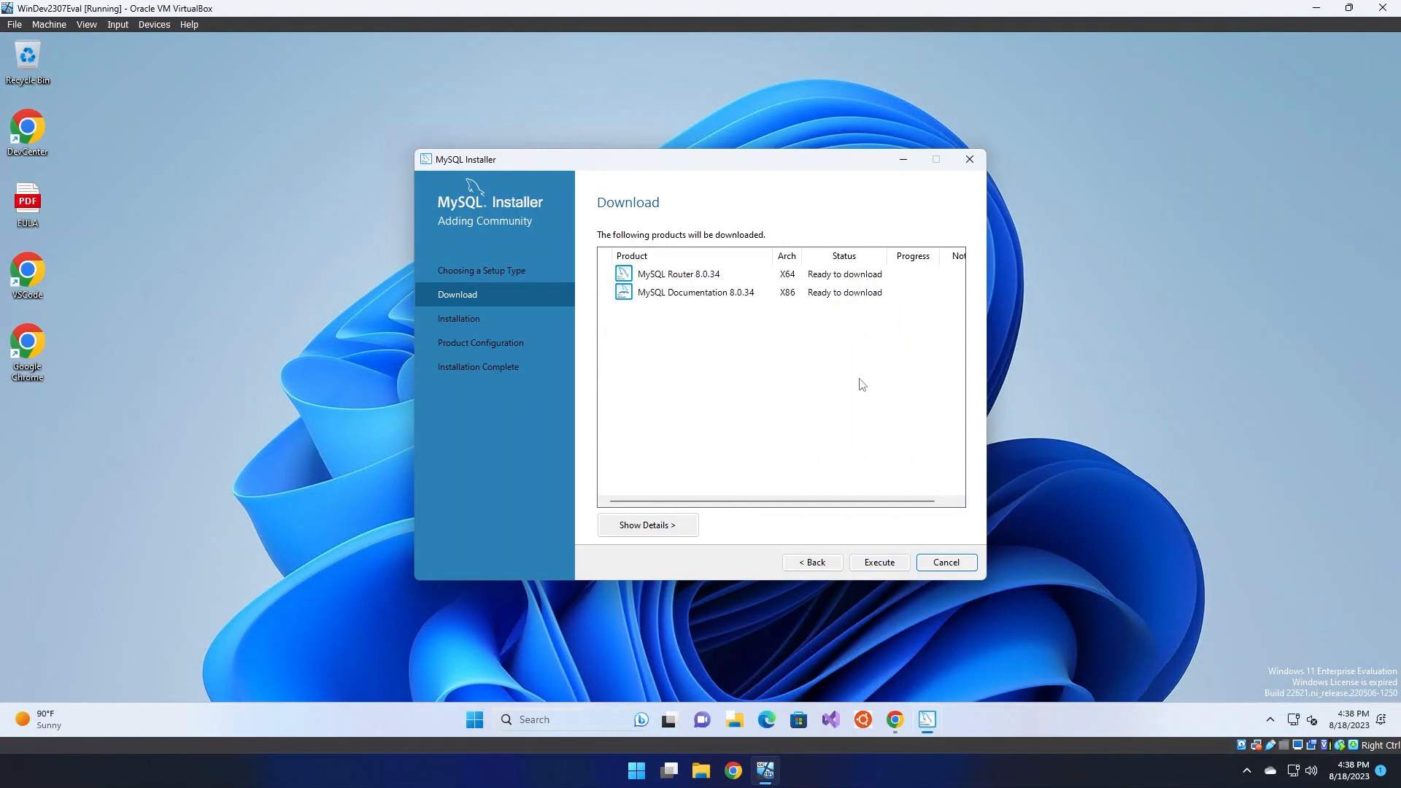
left_click(882, 561)
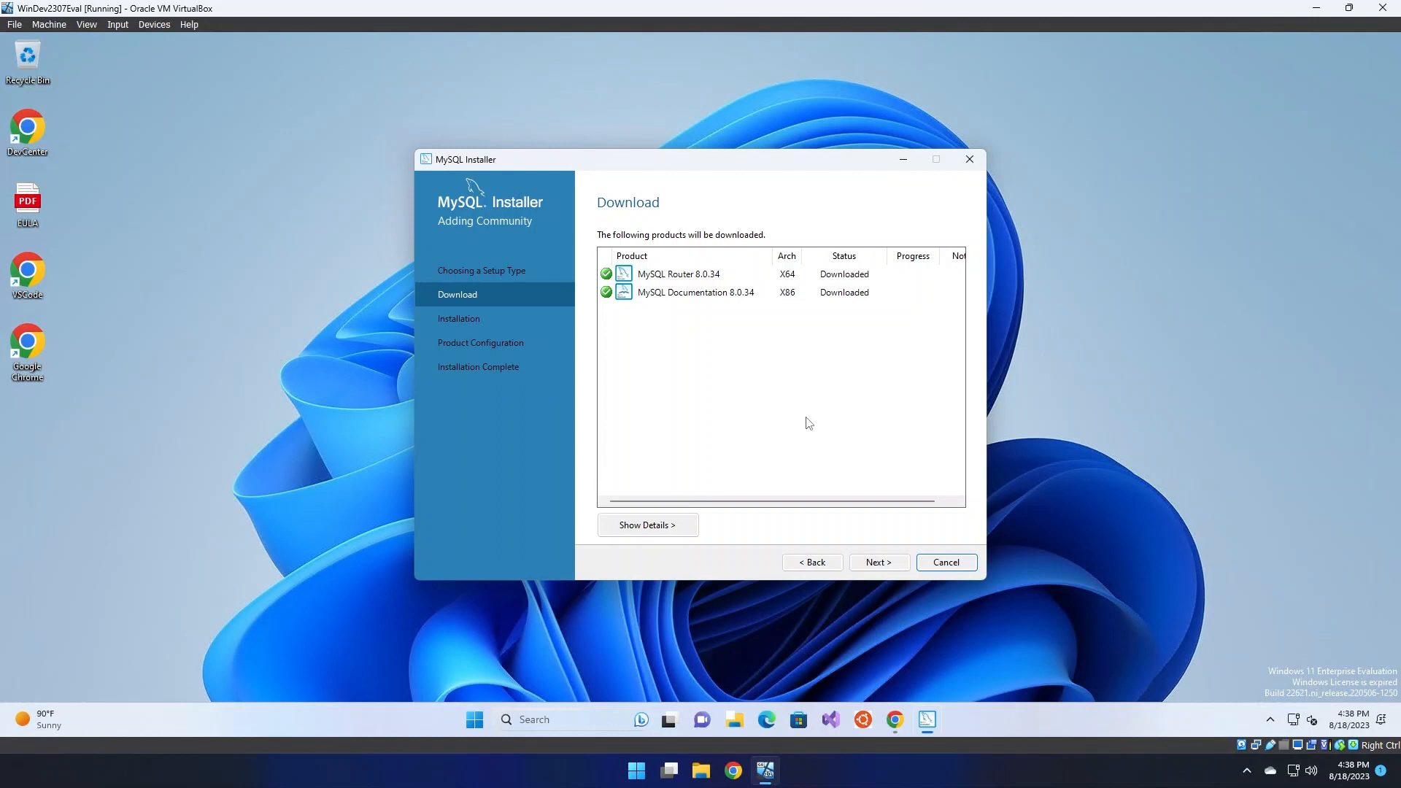
left_click(880, 564)
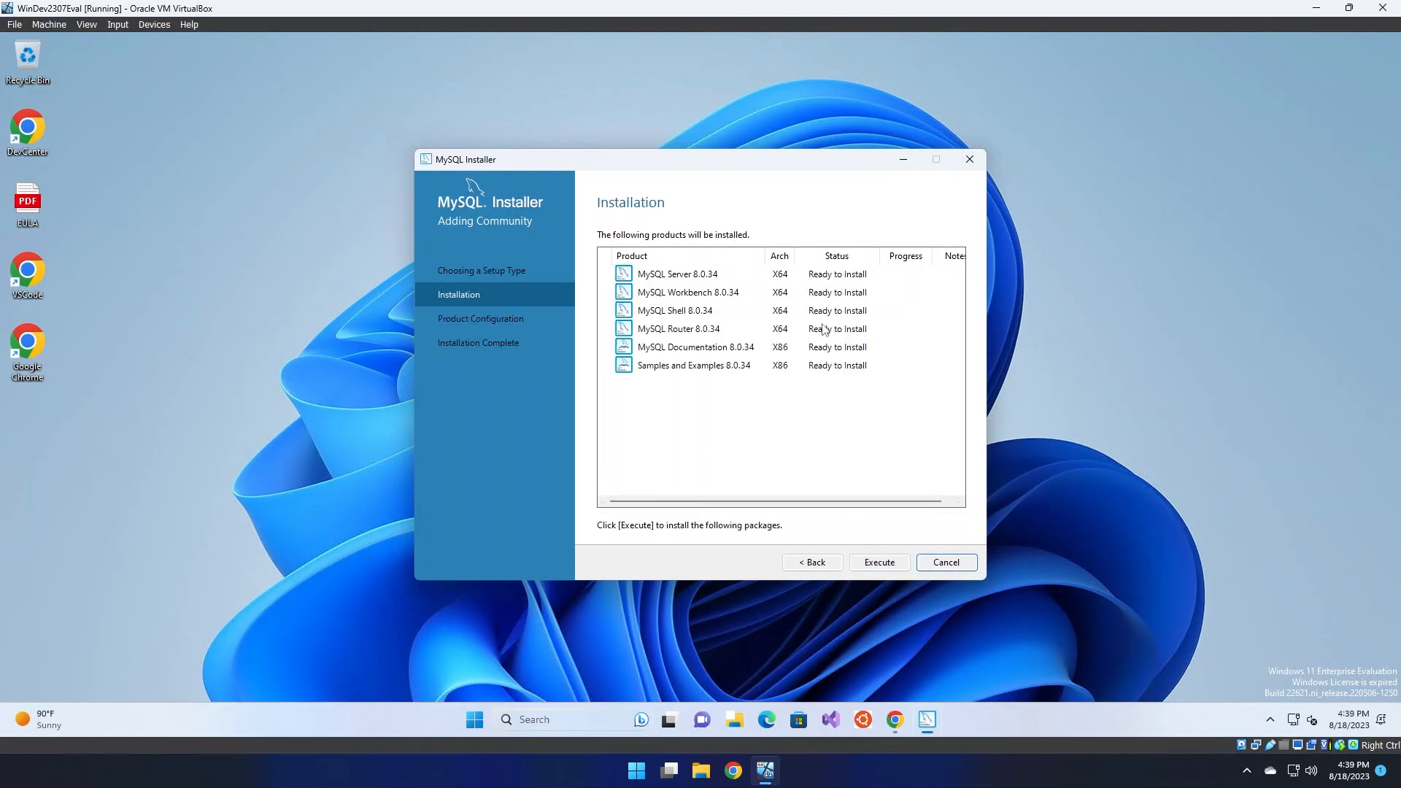
Execute installation of the six 8.0.34 products and continue to Product Configuration
left_click(879, 564)
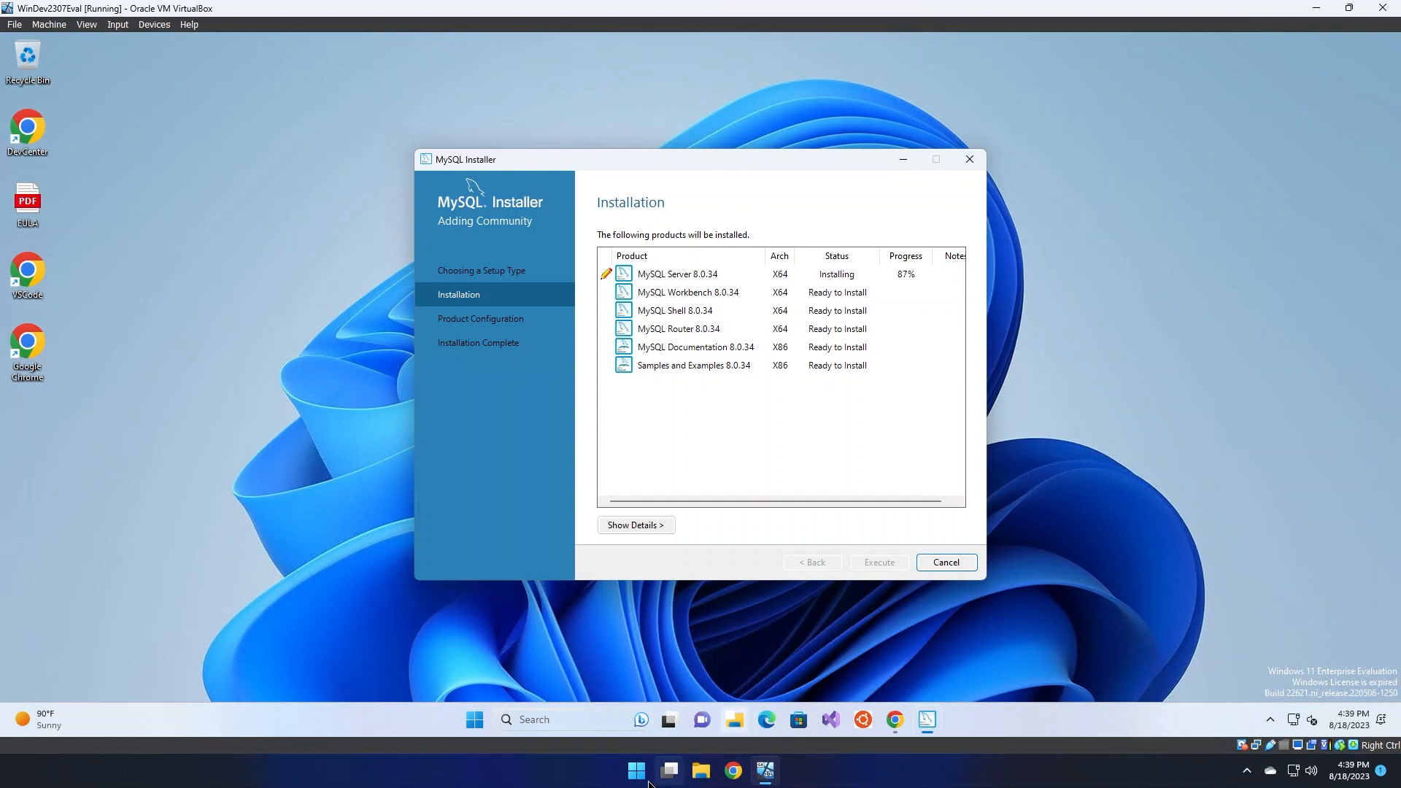
left_click(475, 719)
left_click(475, 720)
left_click(636, 770)
left_click(637, 775)
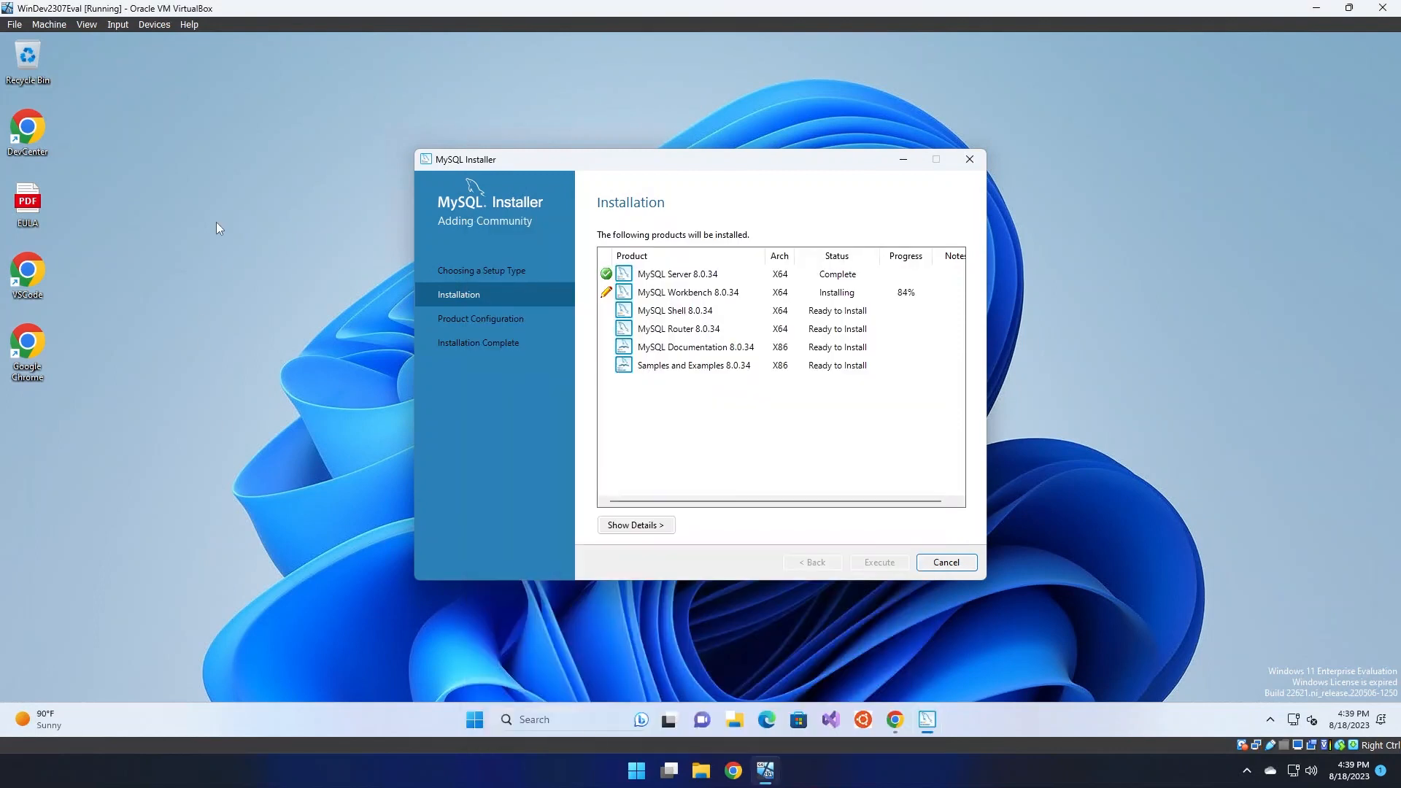
left_click_drag(661, 171, 651, 167)
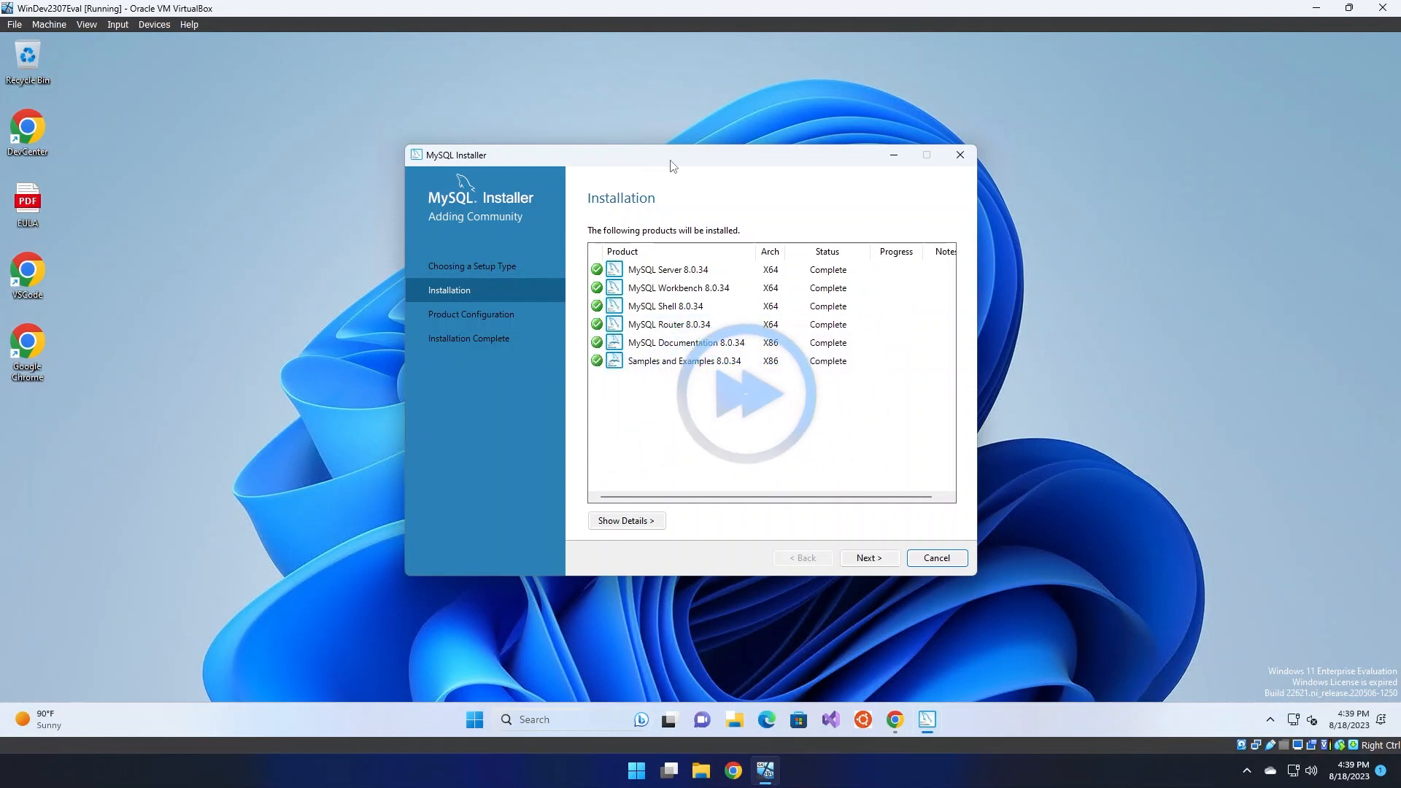
left_click(869, 560)
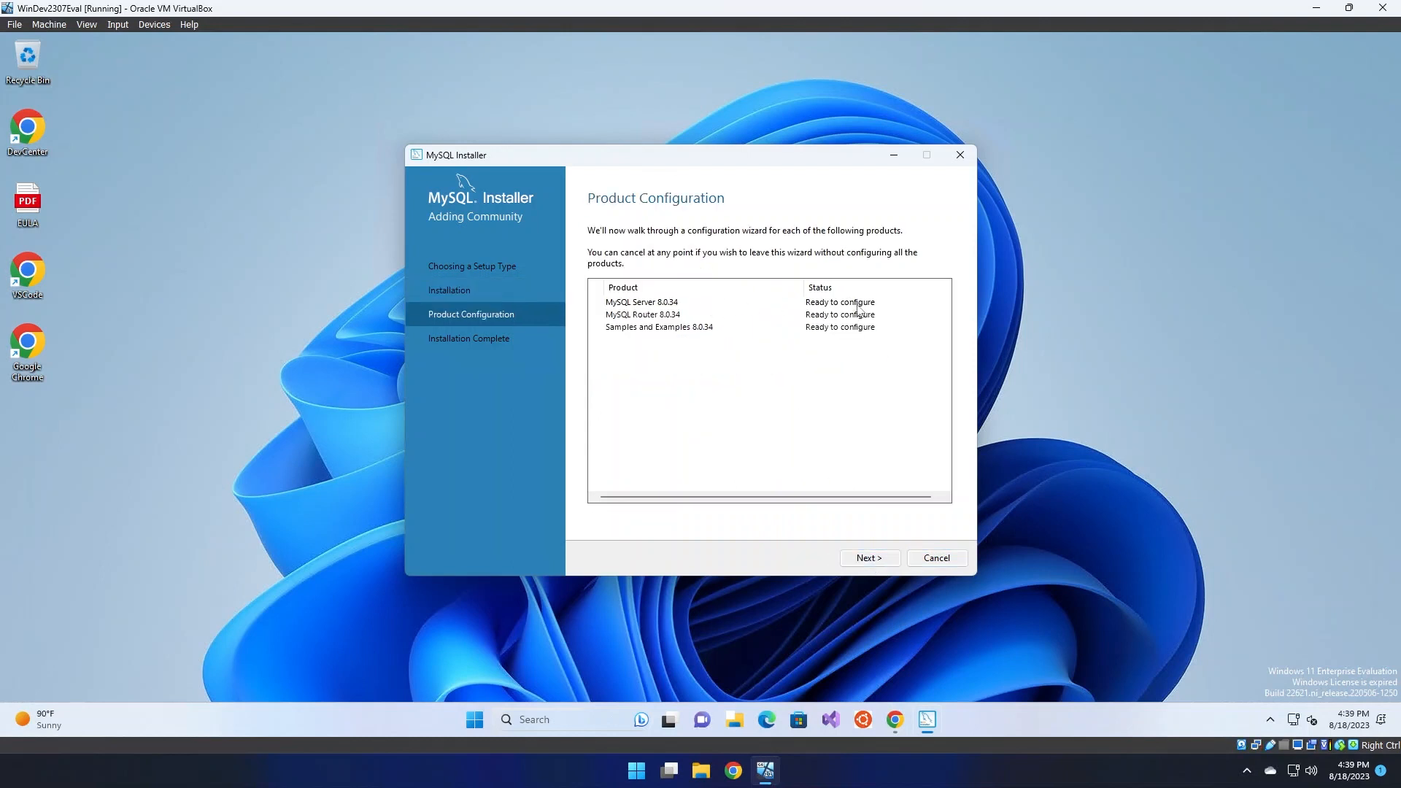
Start configuring MySQL Server 8.0.34 and try the Server and Dedicated Computer config types
left_click(873, 566)
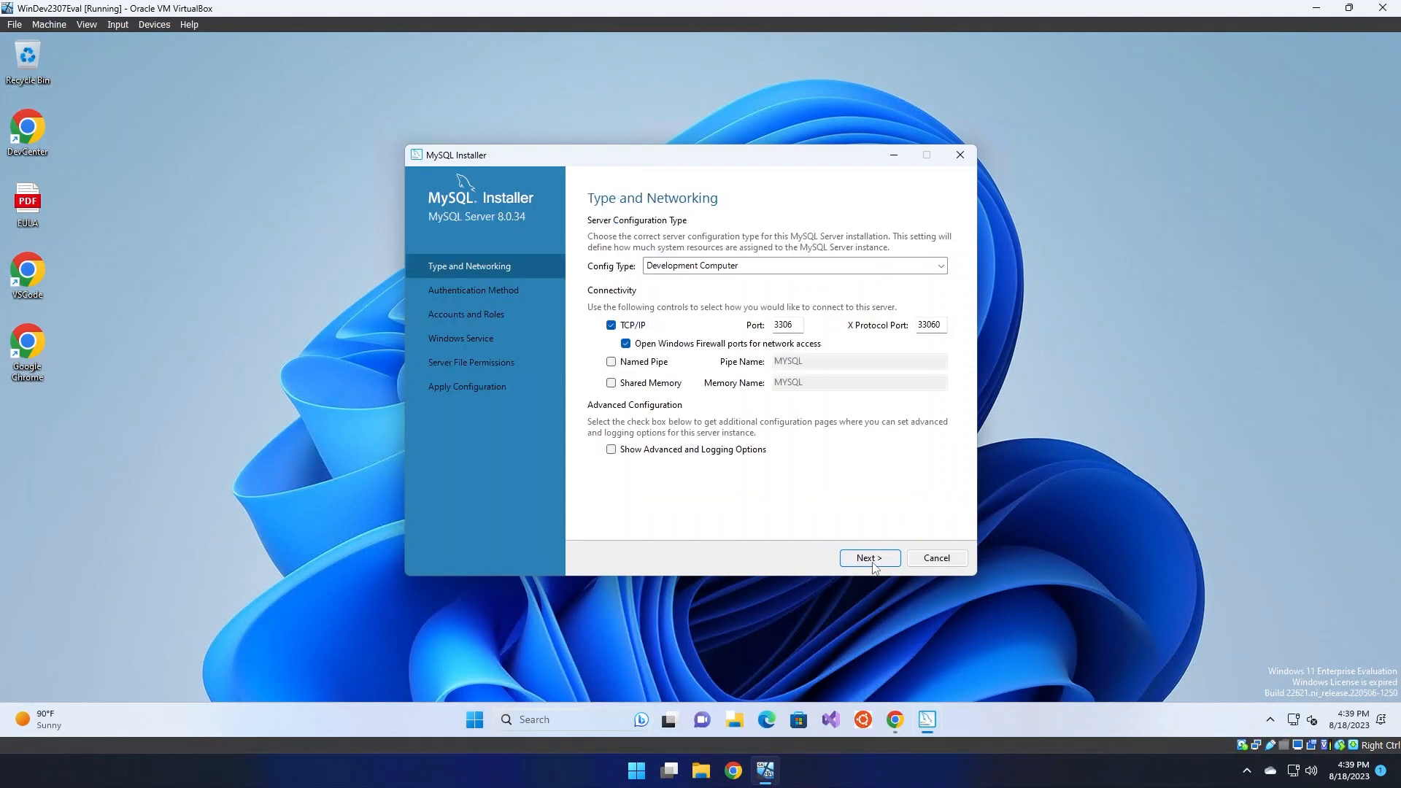
left_click(780, 270)
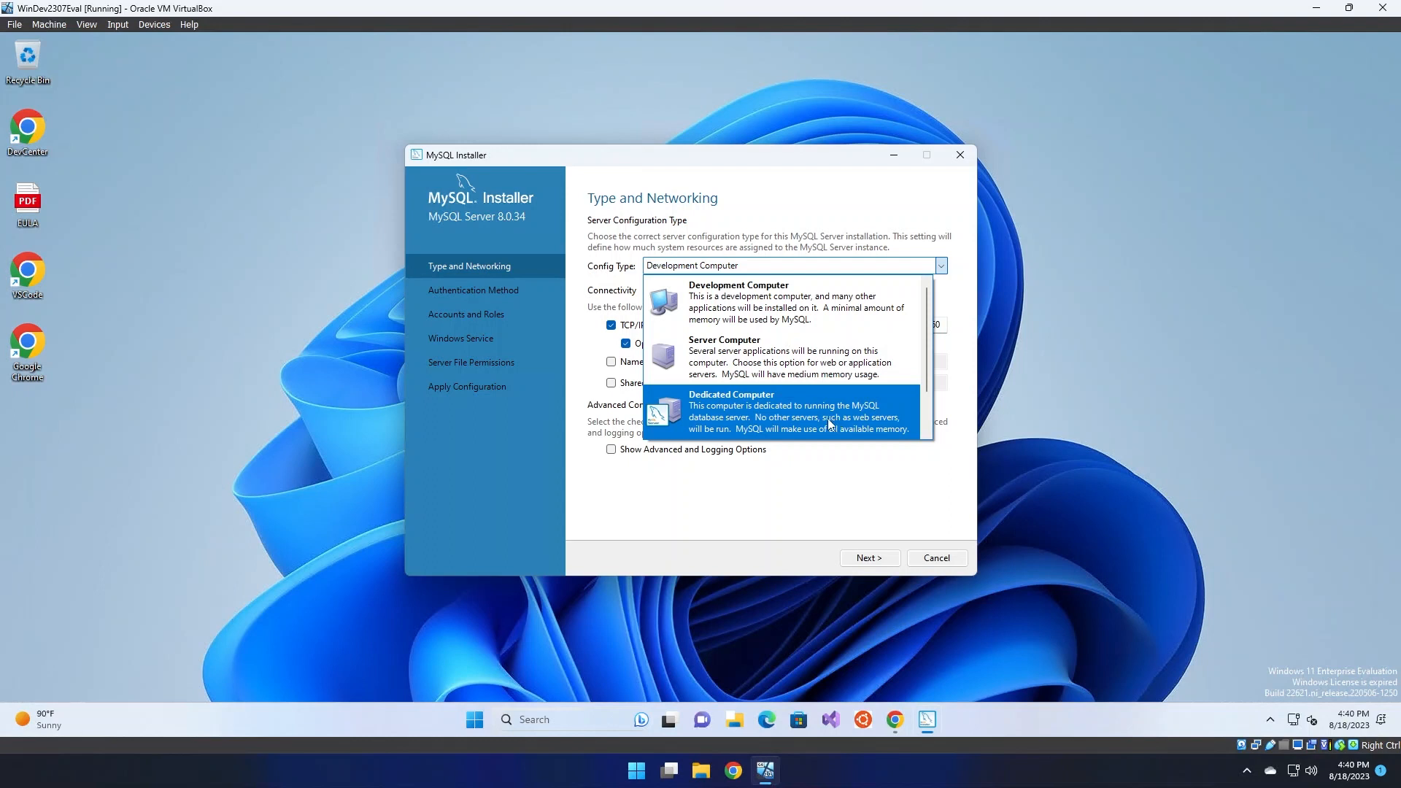
left_click(786, 313)
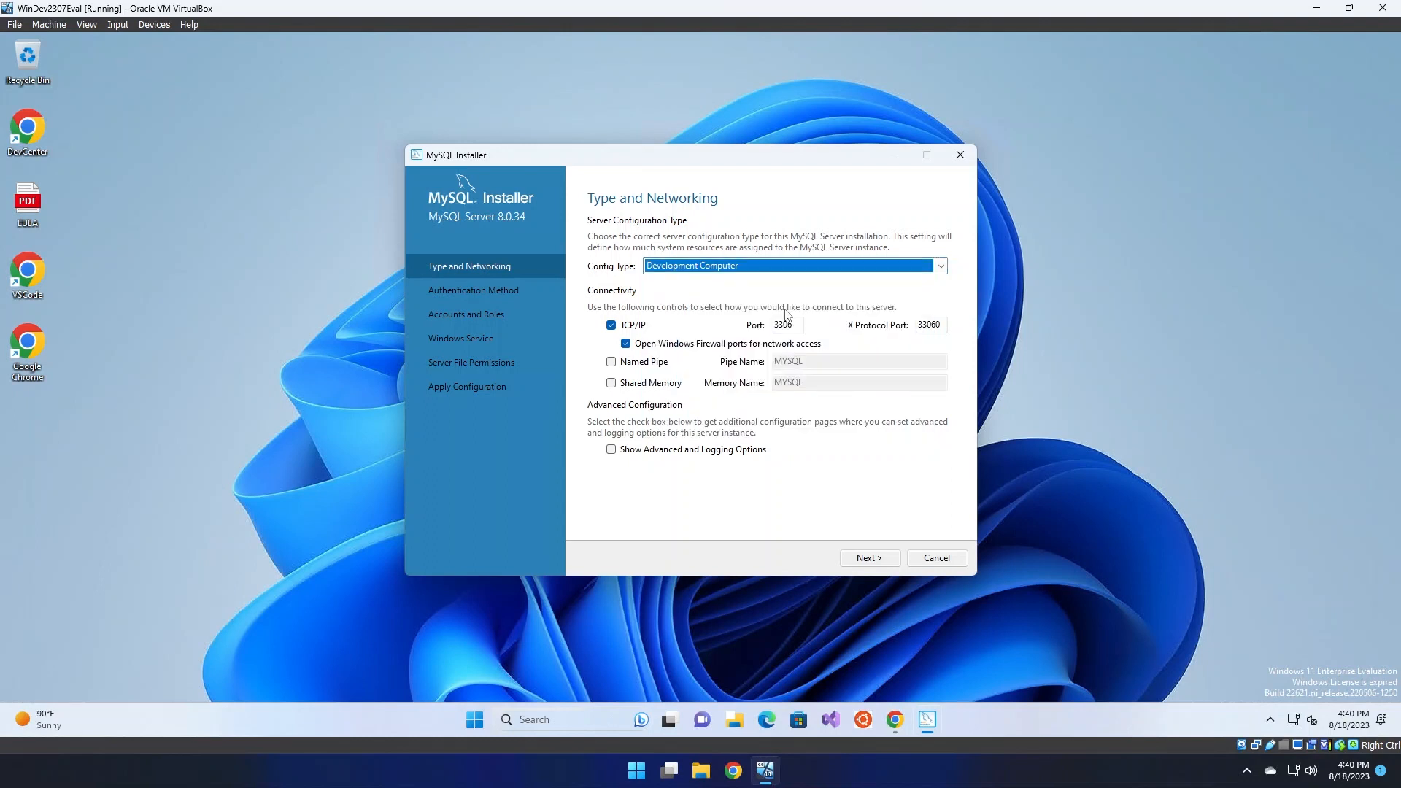
left_click(782, 273)
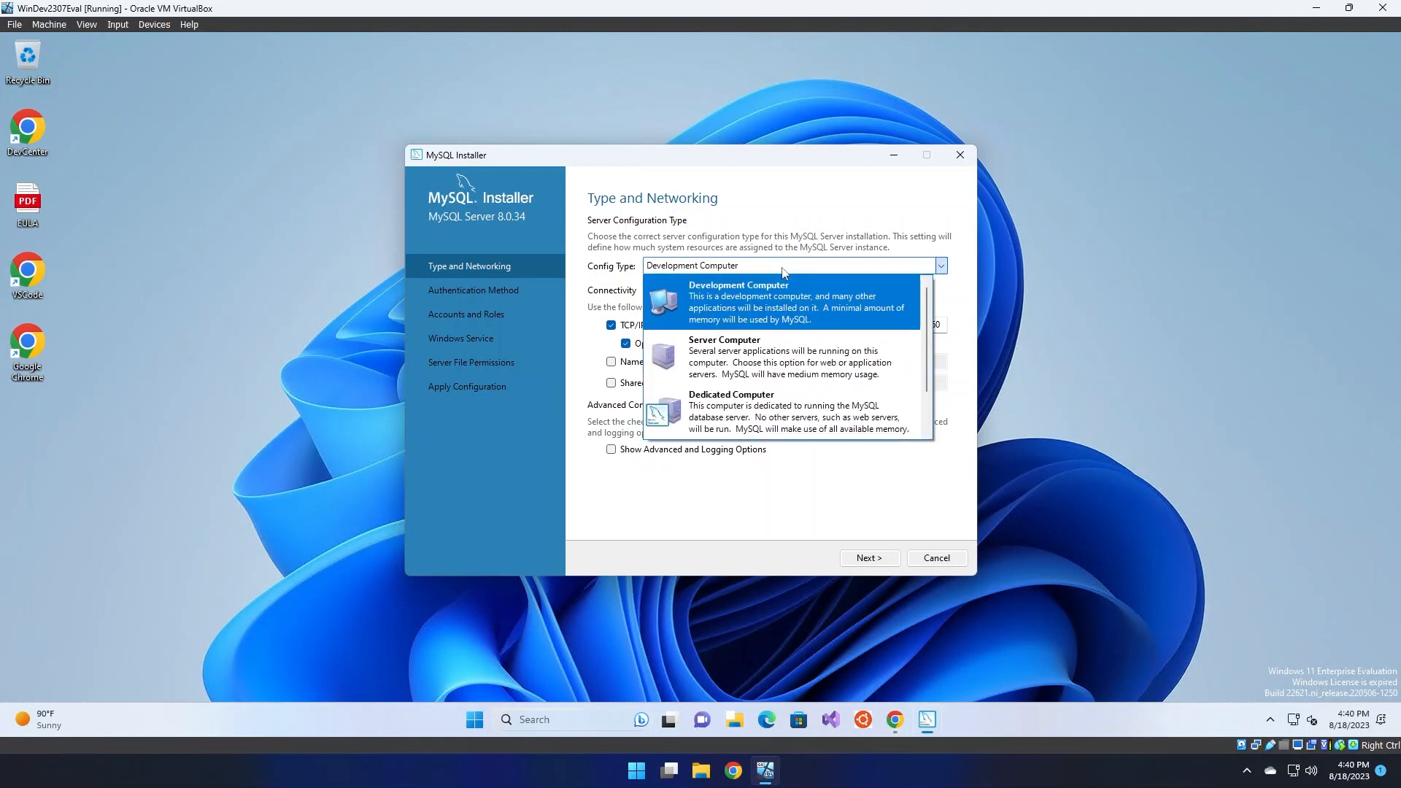
left_click(782, 351)
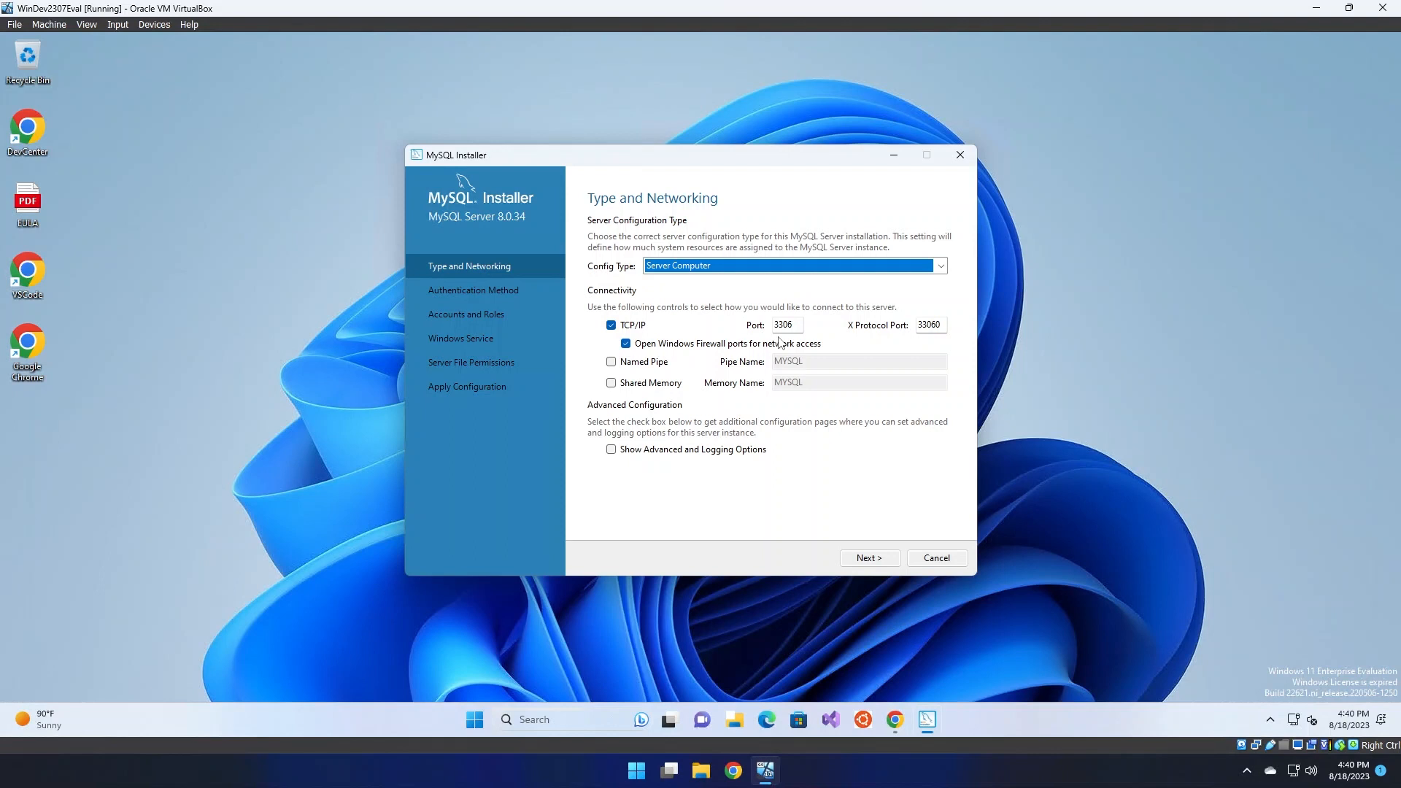
left_click(783, 273)
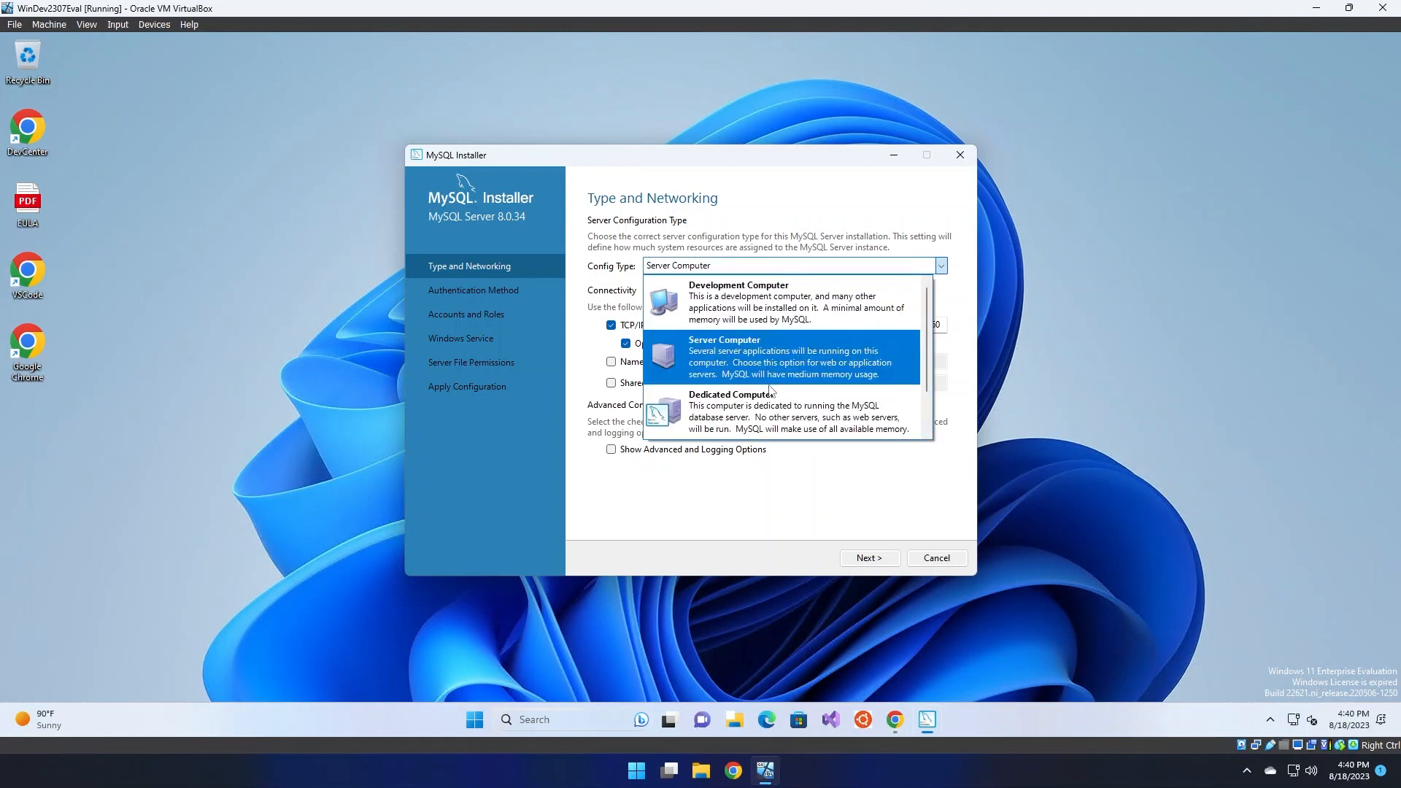
left_click(771, 410)
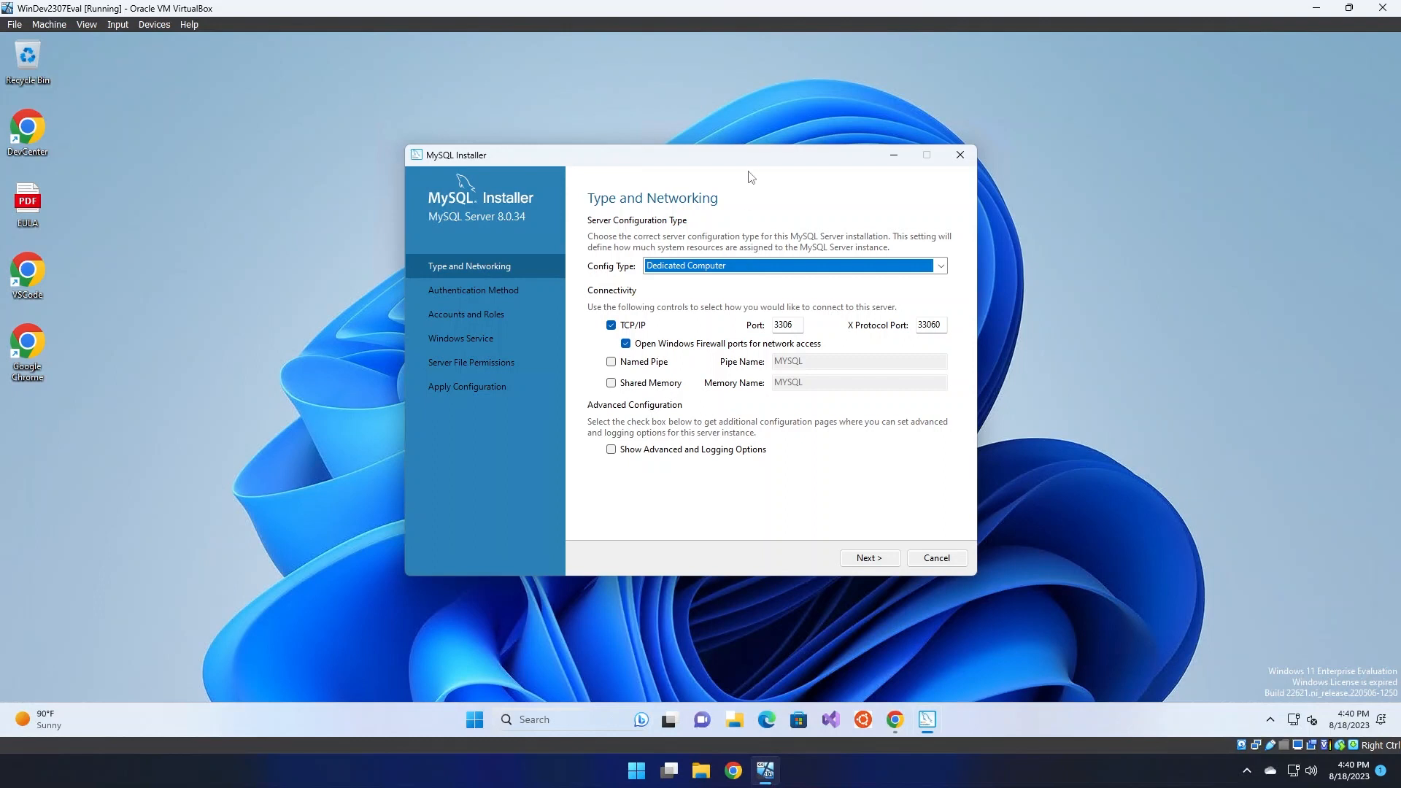
Restore Development Computer, keep firewall ports open, and continue to Authentication Method
left_click_drag(754, 170, 727, 170)
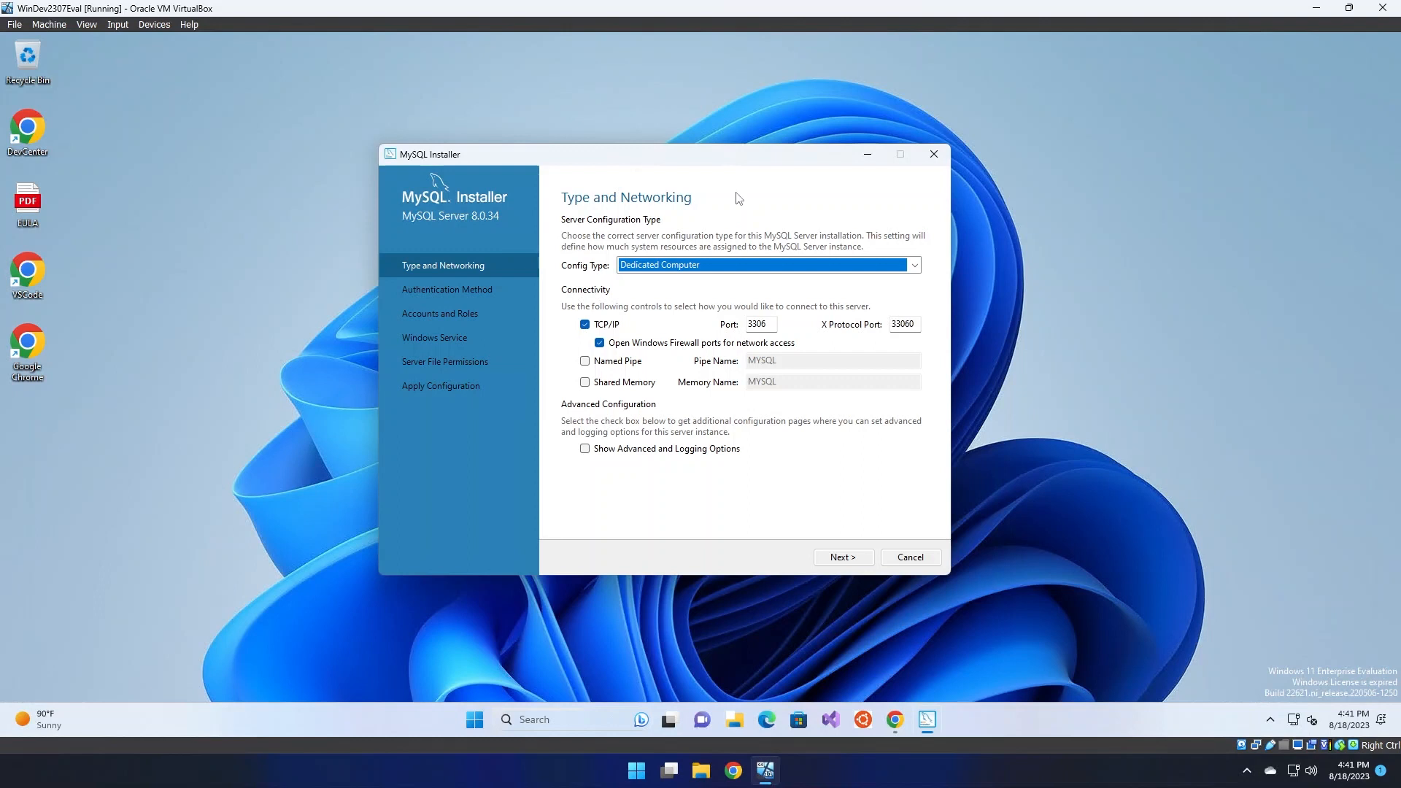
left_click(713, 267)
left_click(774, 303)
left_click(728, 344)
left_click(727, 344)
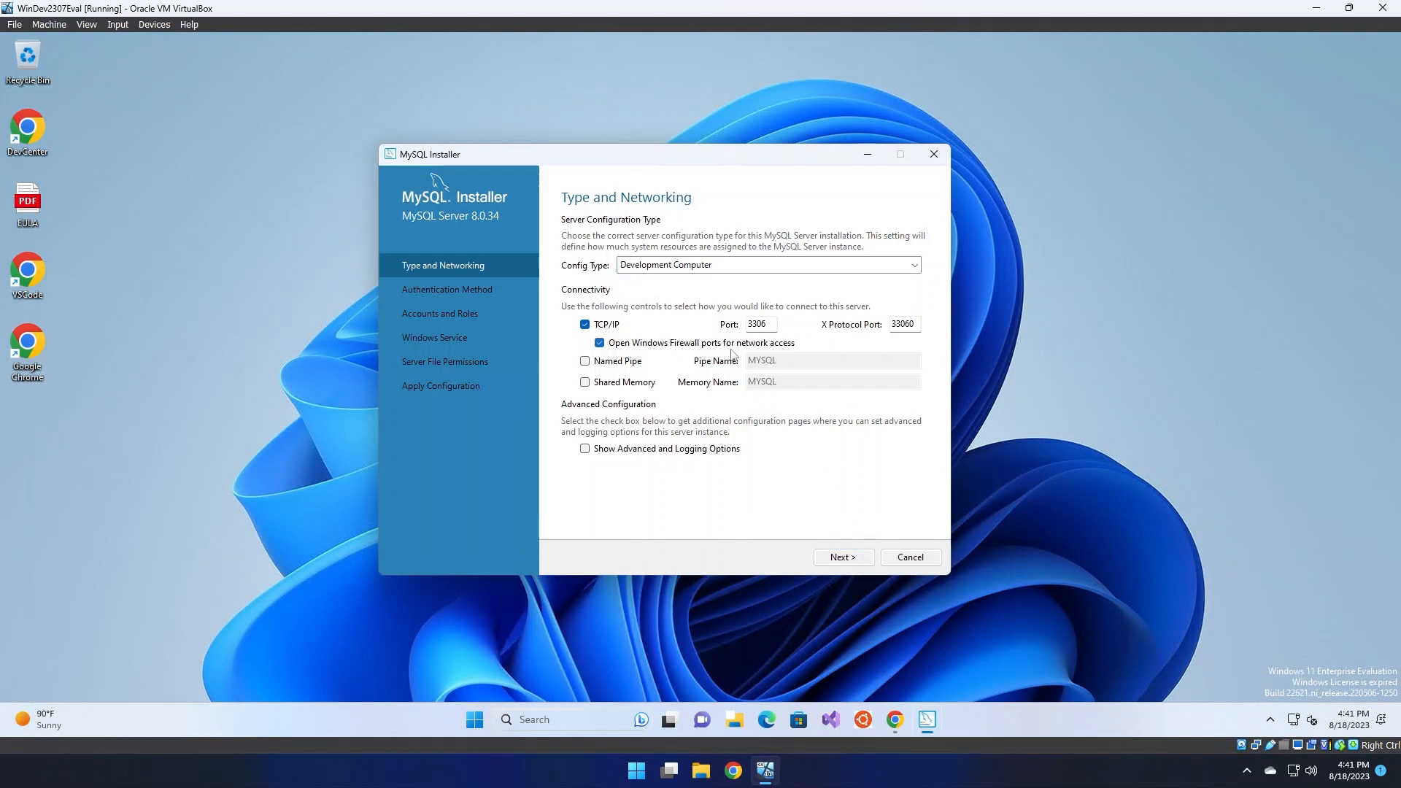
left_click(846, 559)
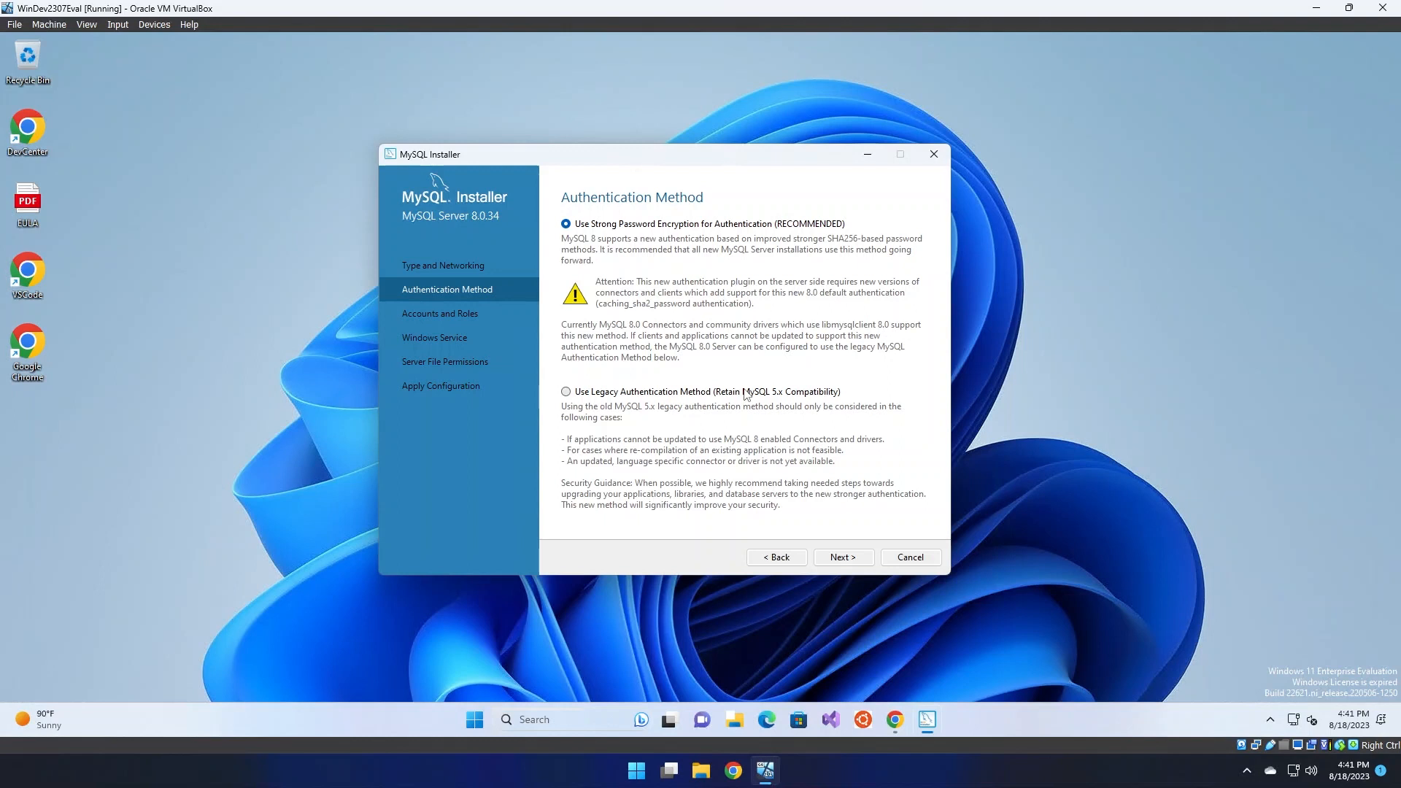
Keep strong SHA256 password encryption and enter the root account password
left_click(840, 559)
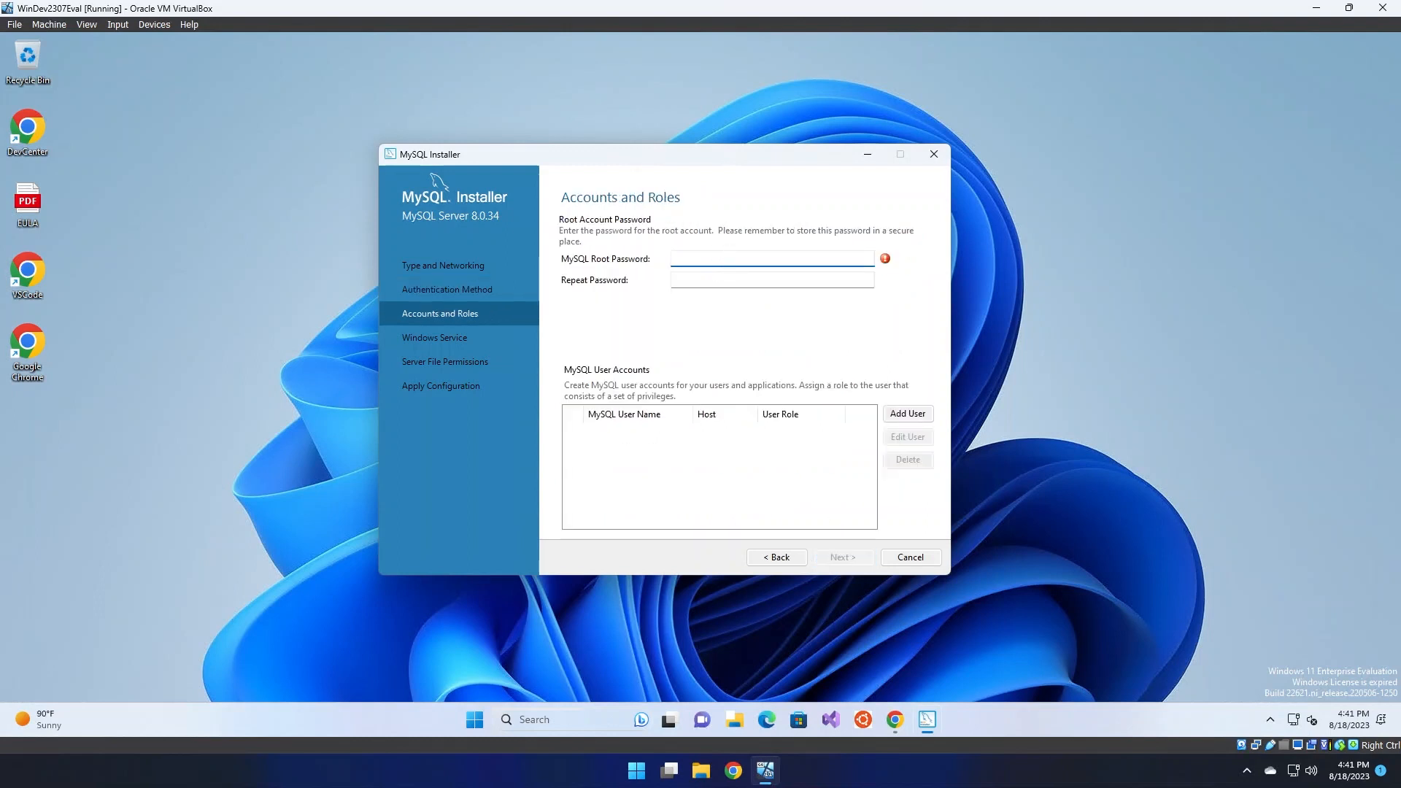
key("Tab")
key("shift+Tab")
key("ctrl+a")
Repeat the root password to confirm it, then open the Add User form
key("Tab")
type("••••••••")
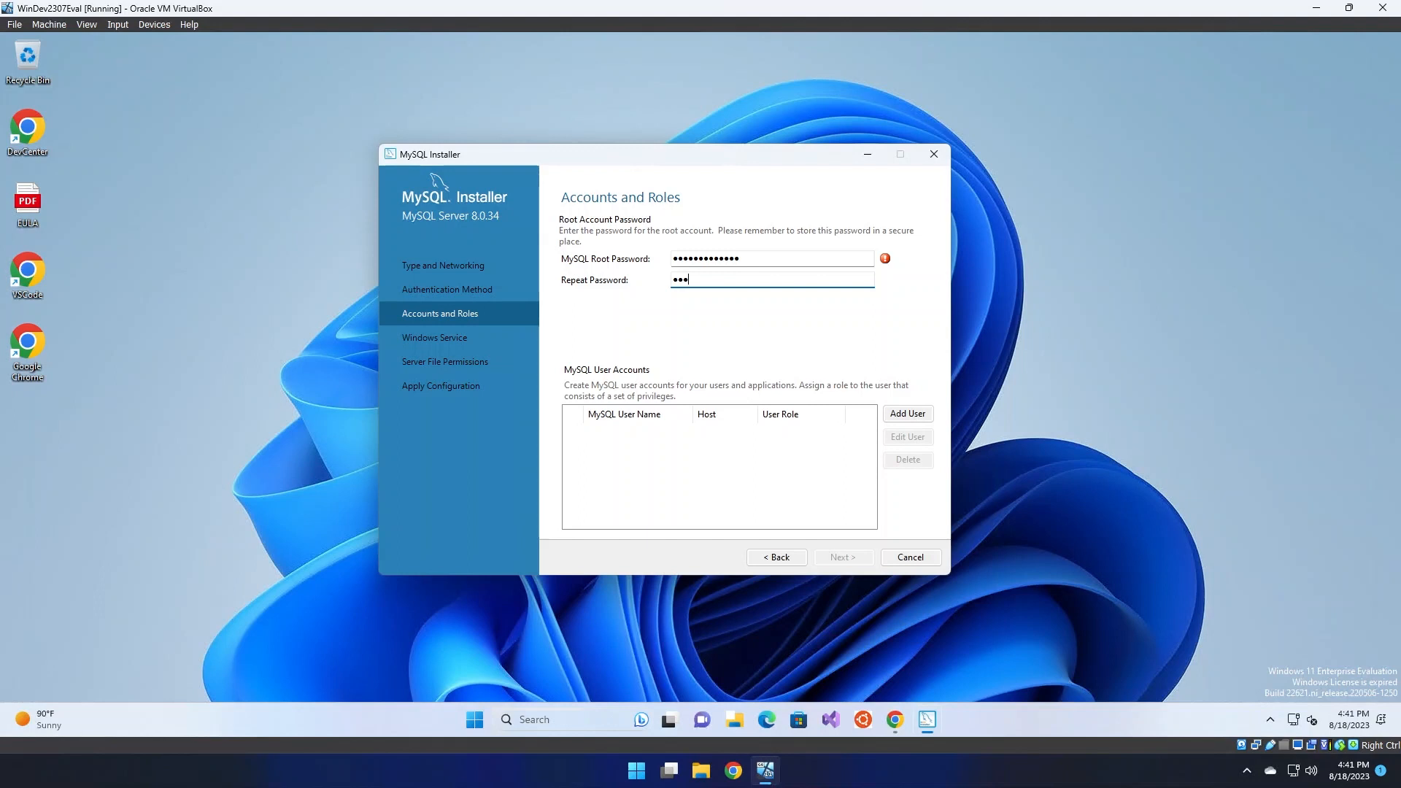
type("••••")
left_click(776, 256)
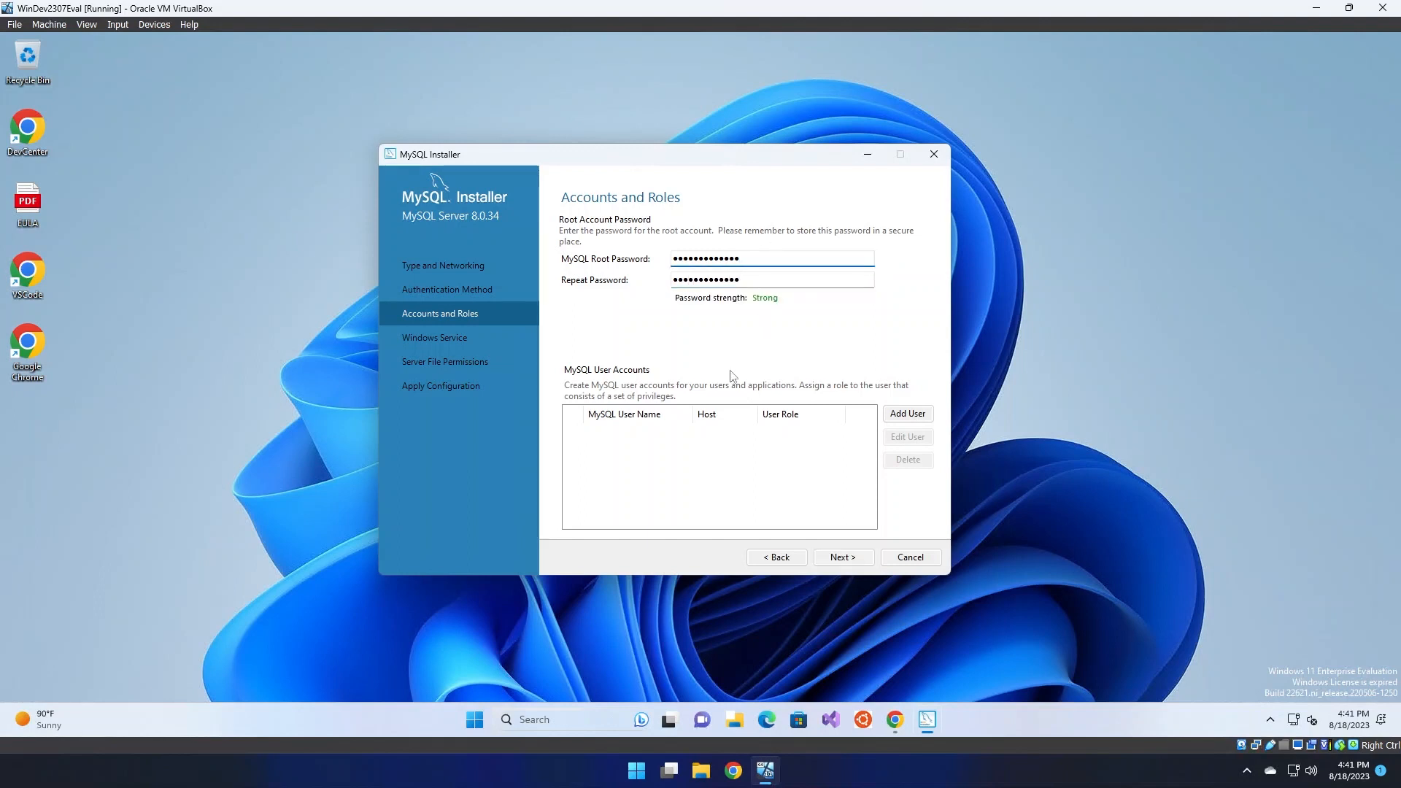
left_click(737, 439)
left_click(902, 422)
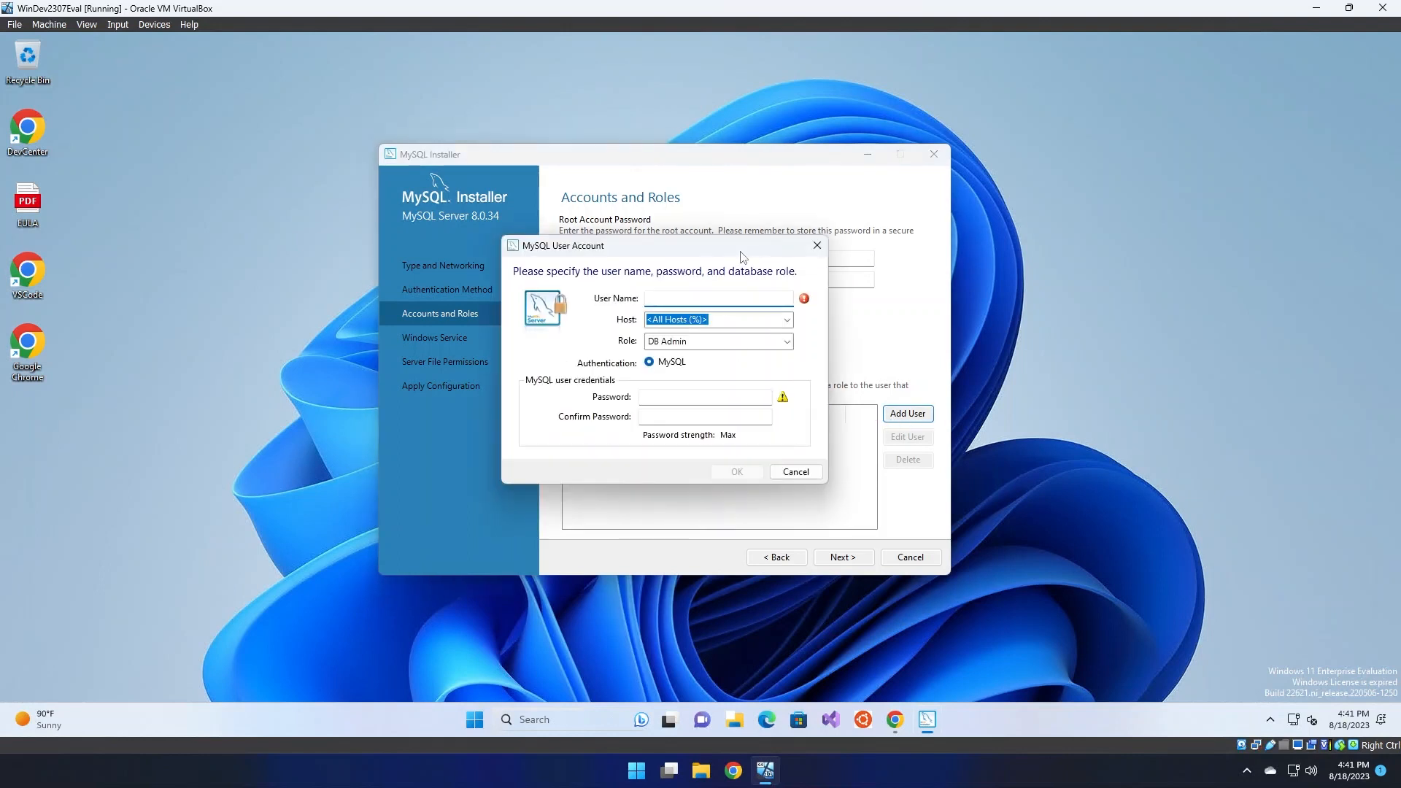
Enter the new user name and set the host to <All Hosts (%)>
left_click_drag(740, 255, 509, 262)
type("mike")
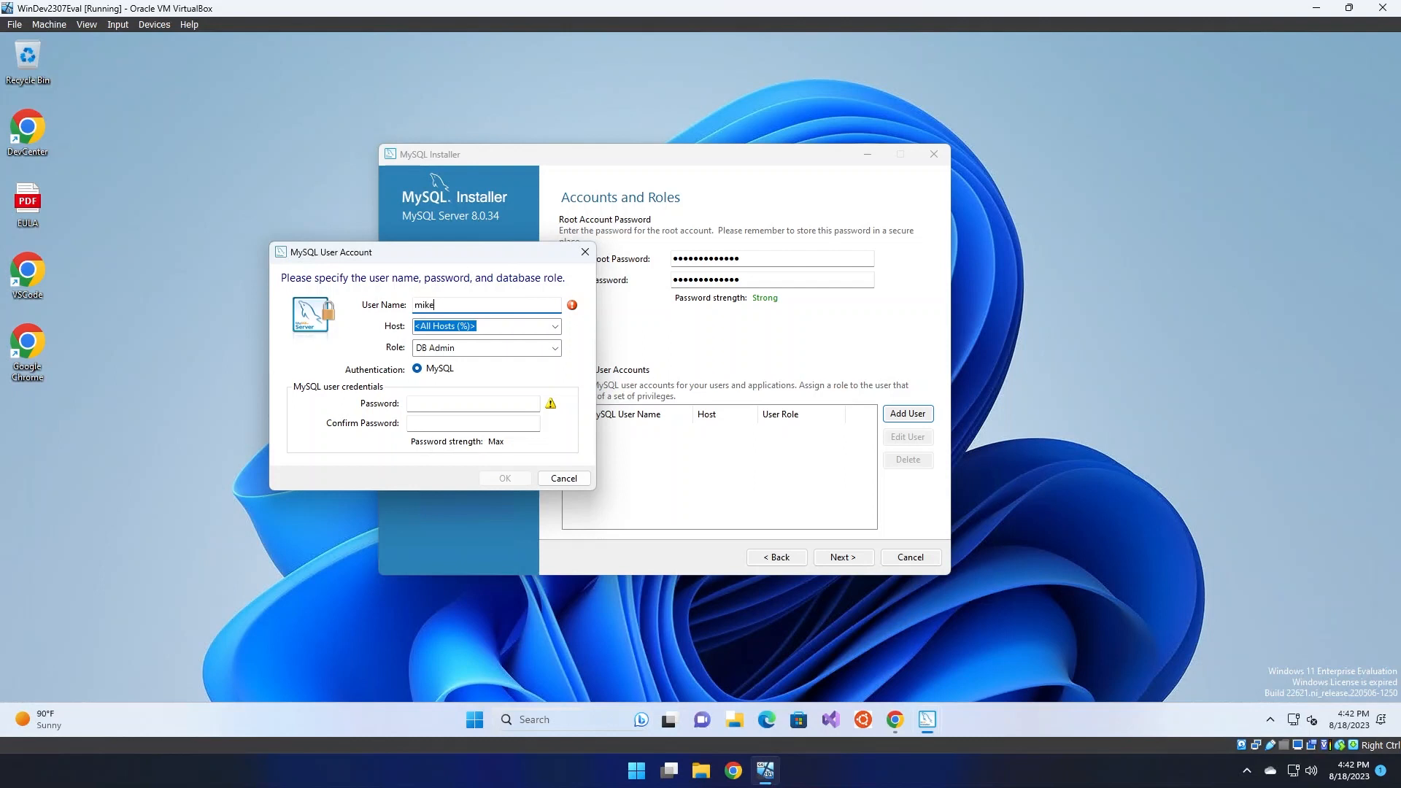
left_click(555, 326)
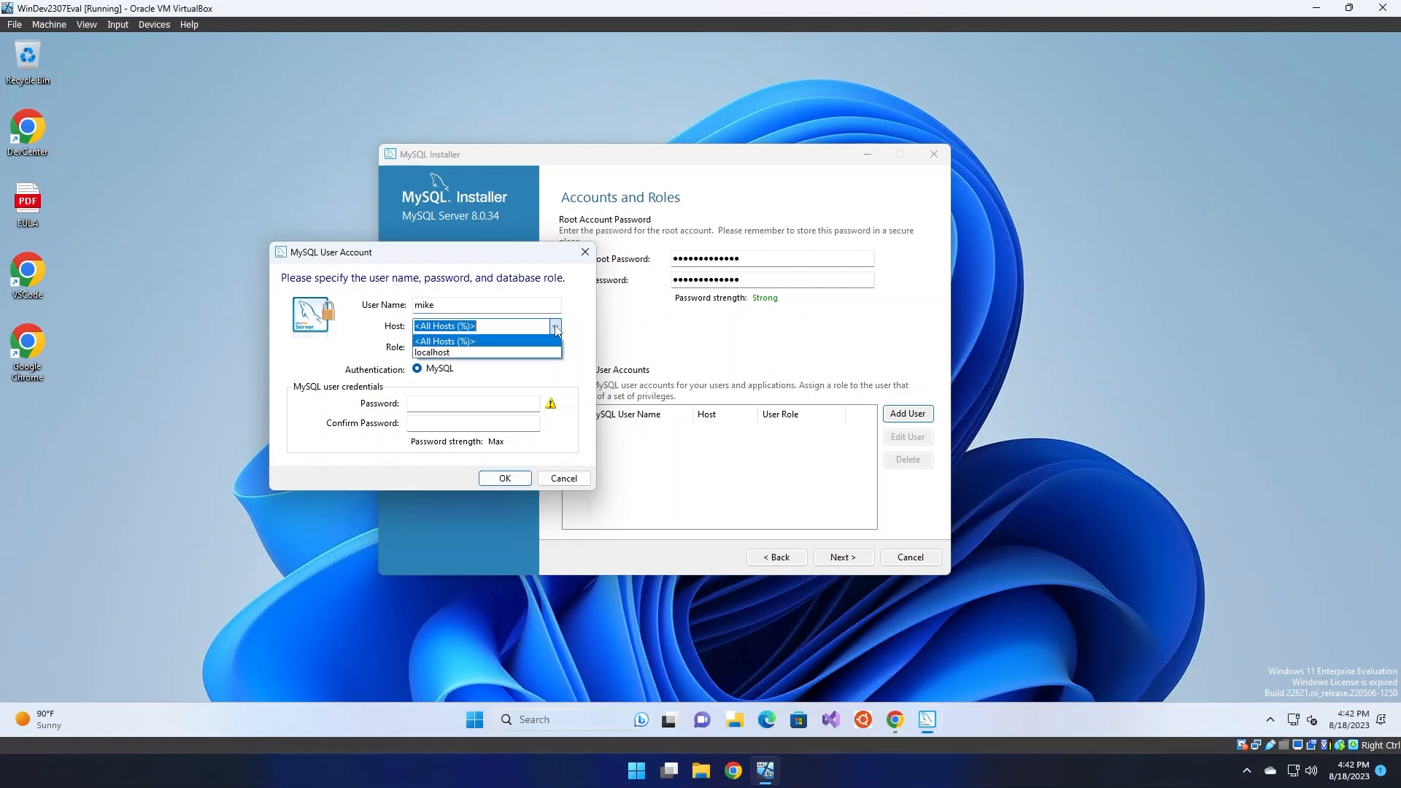
left_click(509, 341)
left_click(558, 329)
left_click(539, 341)
left_click(556, 330)
left_click(515, 341)
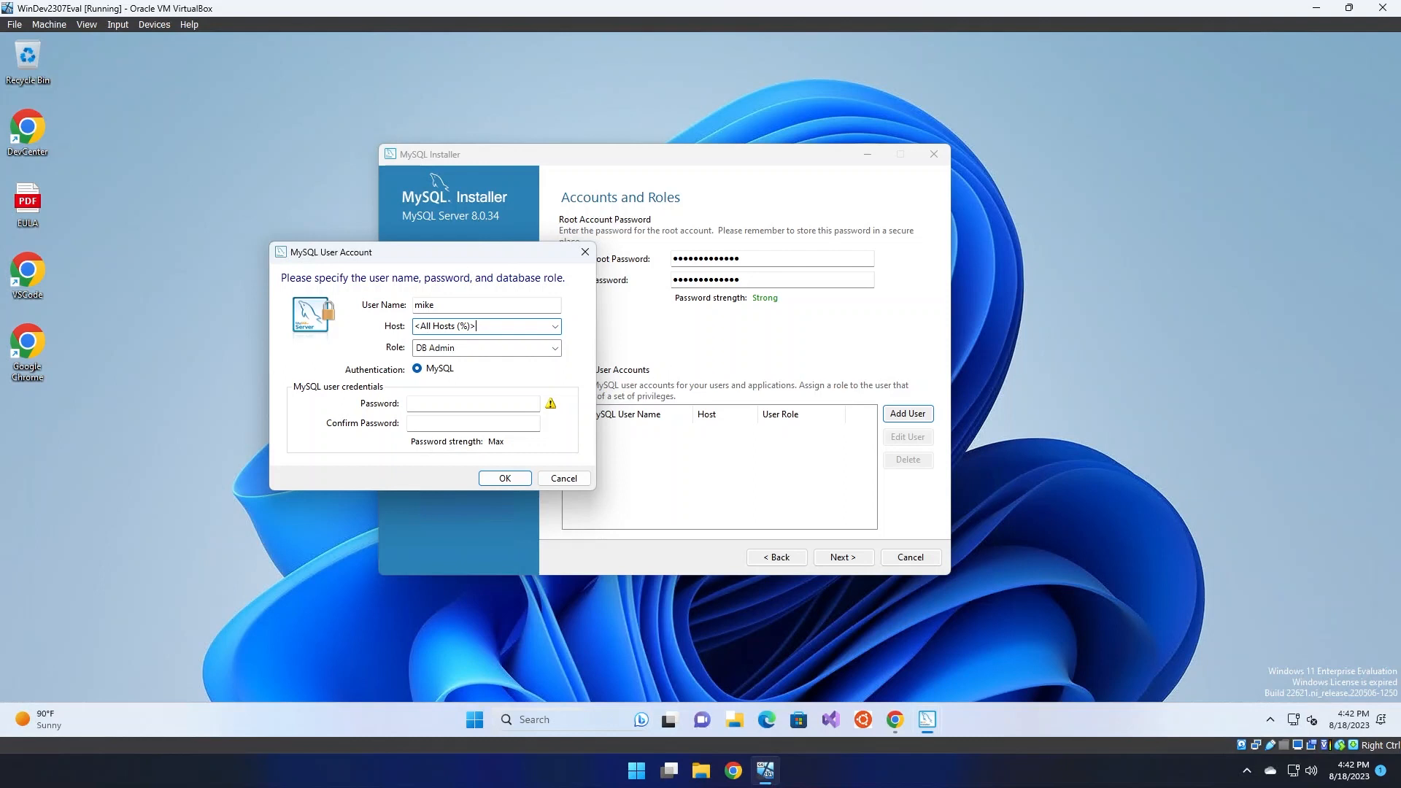
Keep the DB Admin role, set and confirm the user's password, and save the account
left_click(556, 350)
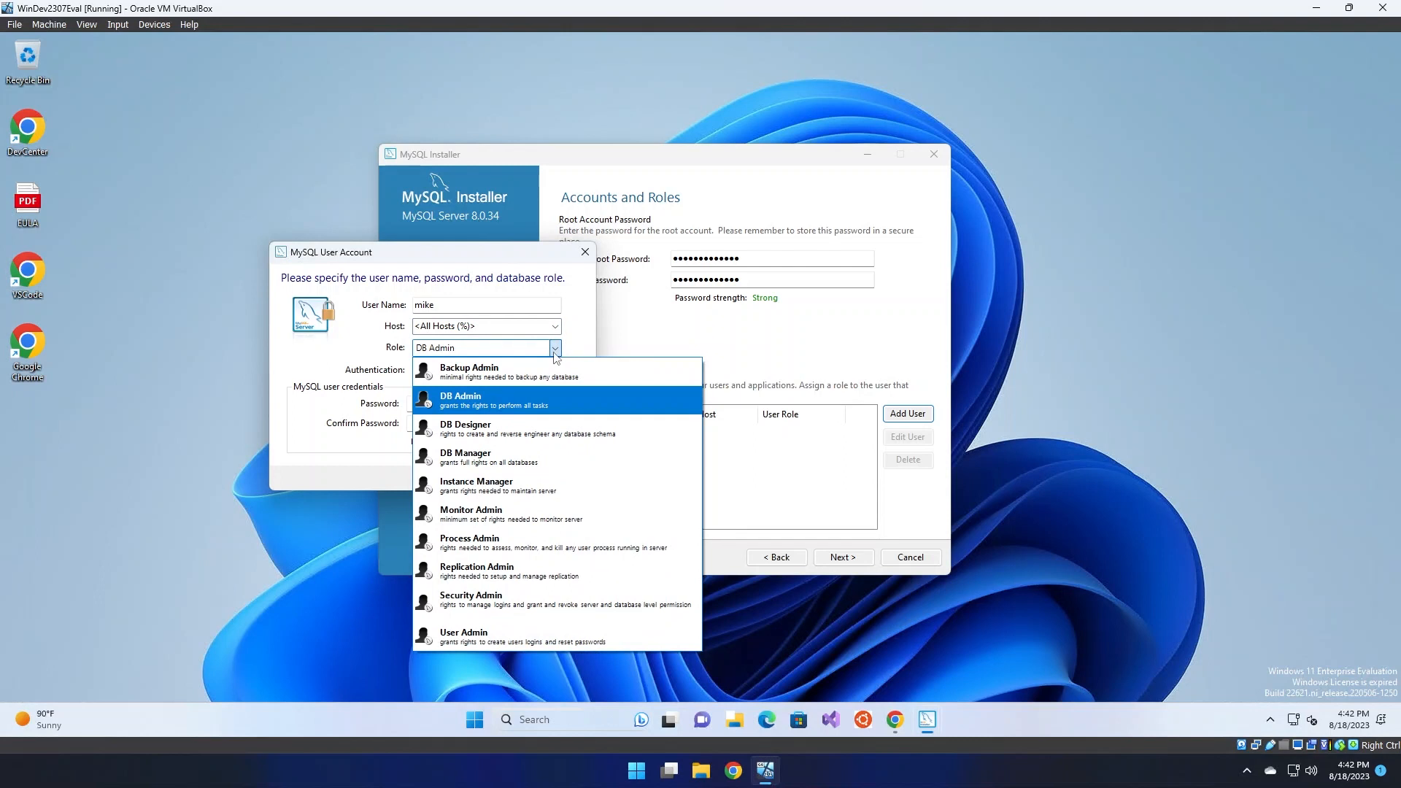
left_click(524, 408)
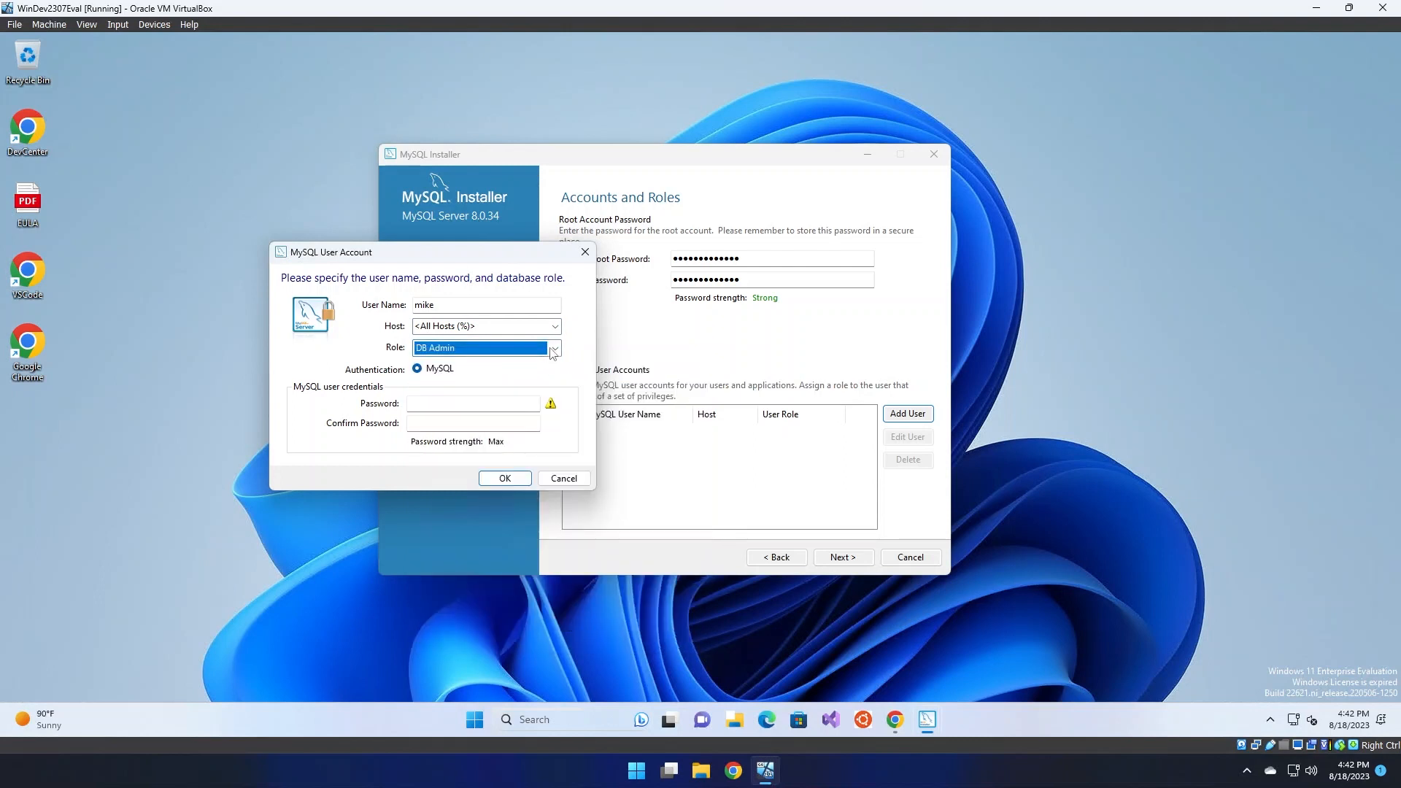
left_click(515, 406)
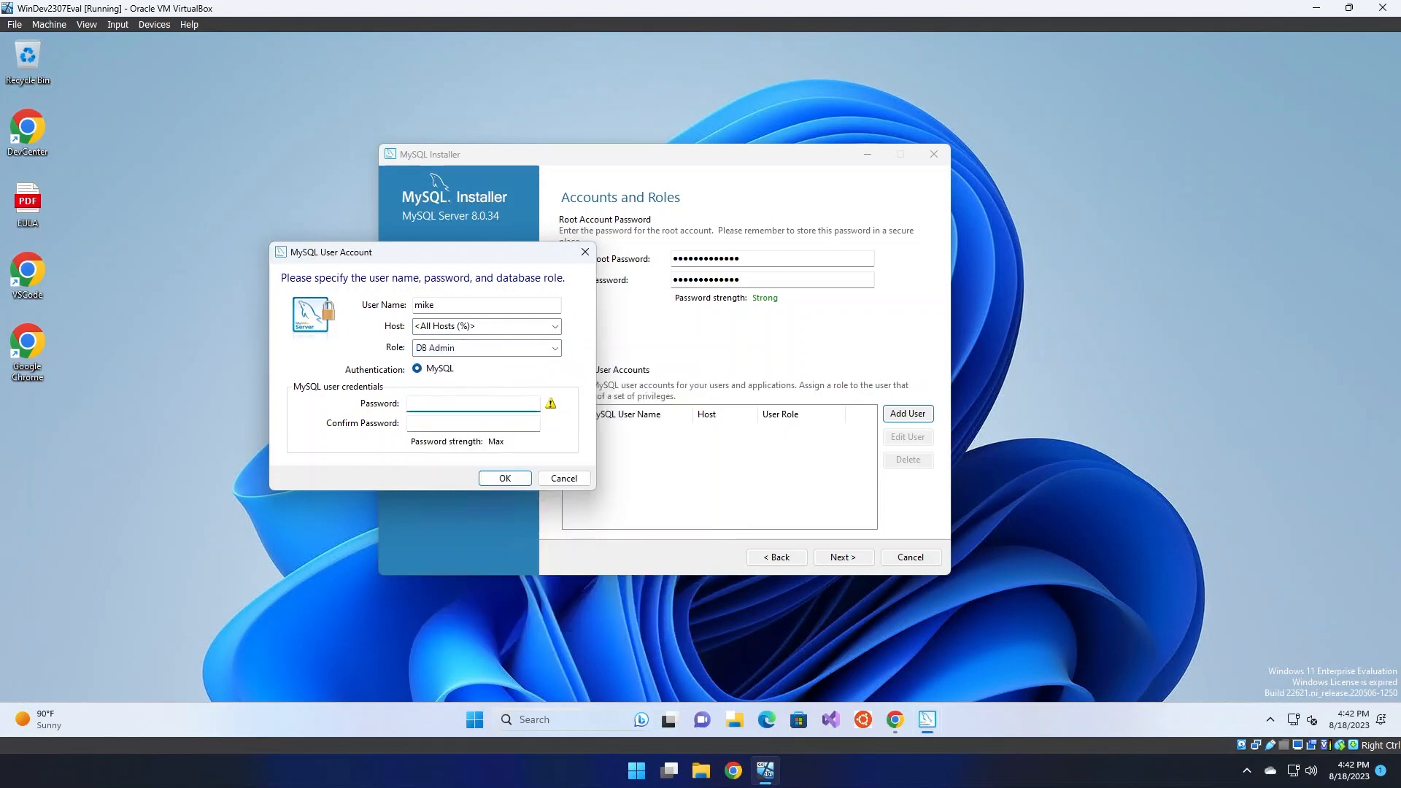
type("•••••••••••••")
key("Tab")
type("••••••••")
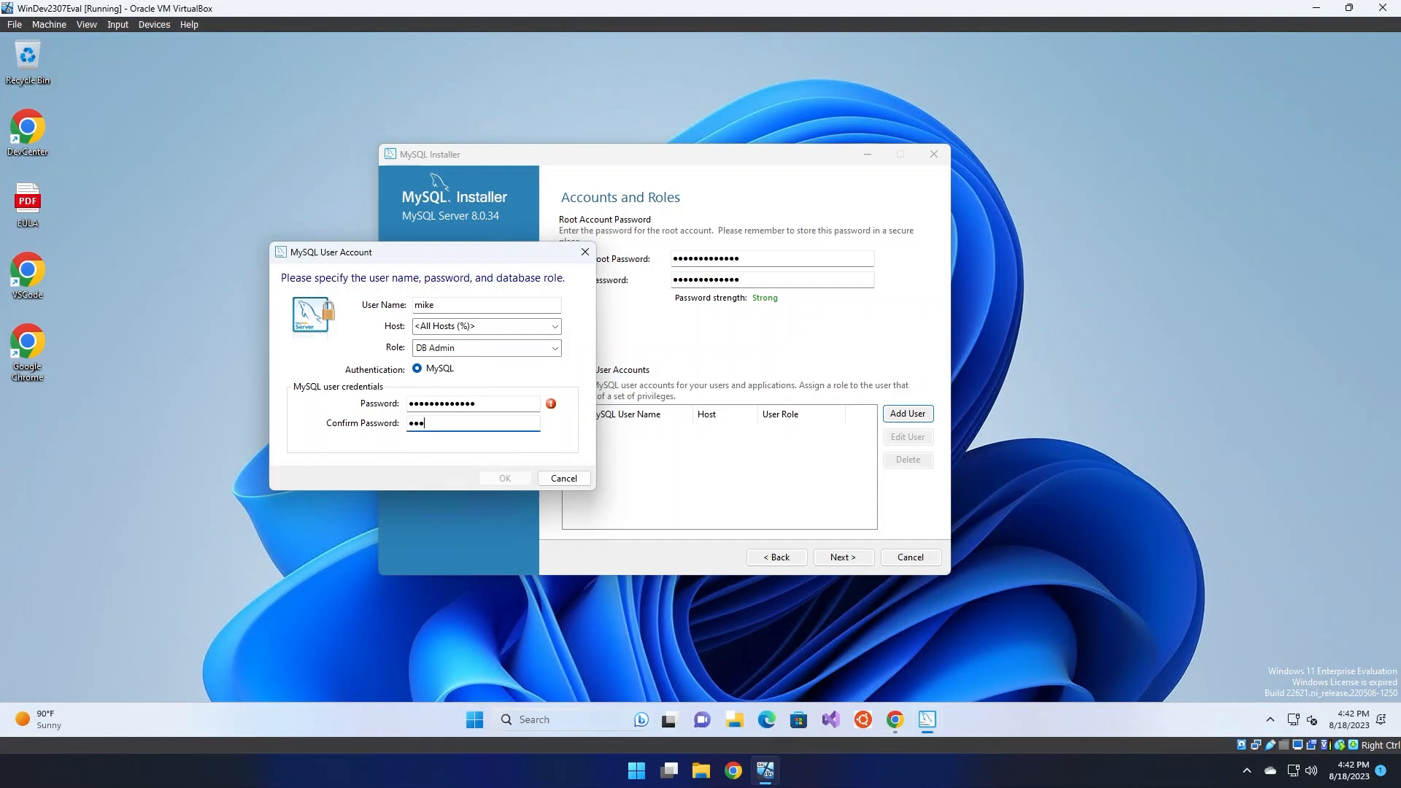
type("•••••")
left_click(505, 478)
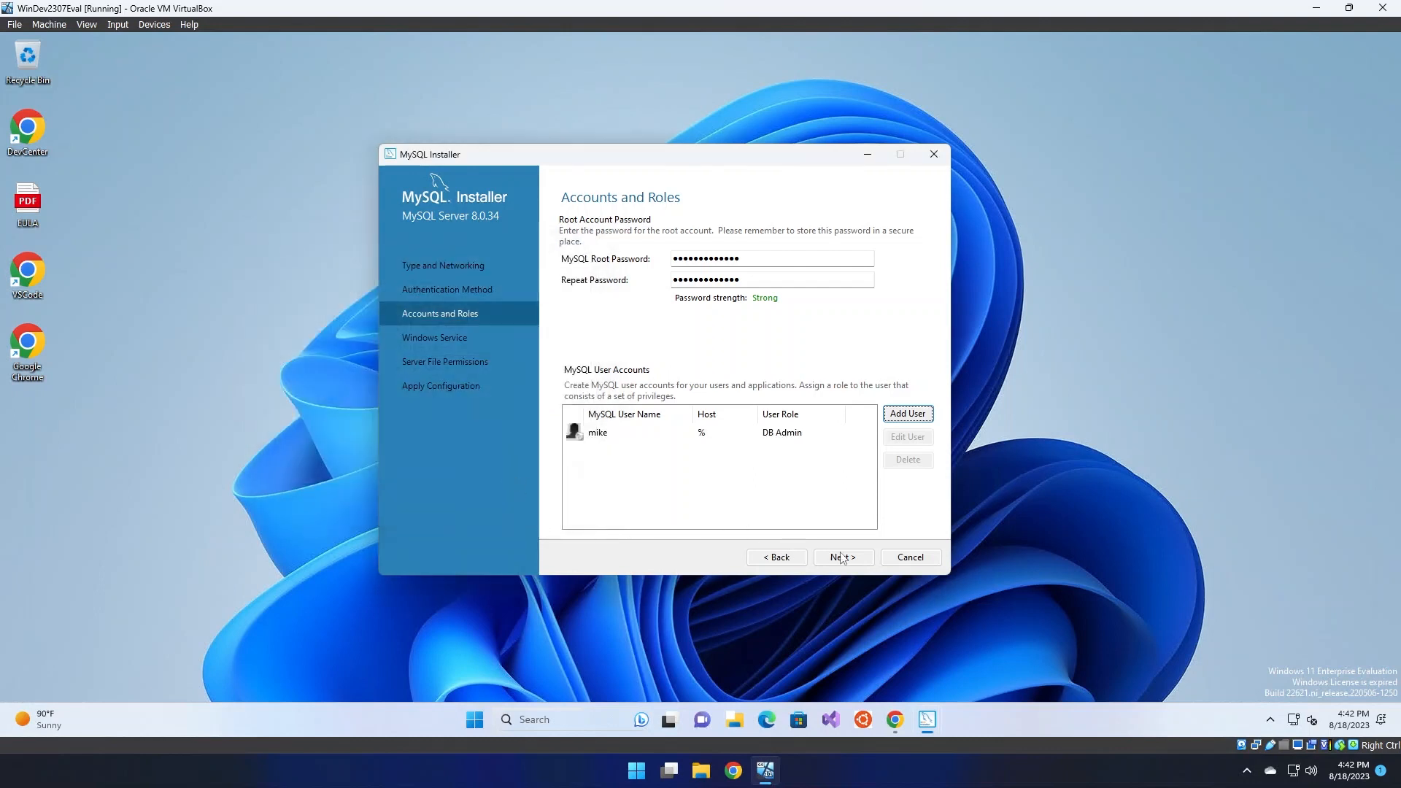
left_click(861, 566)
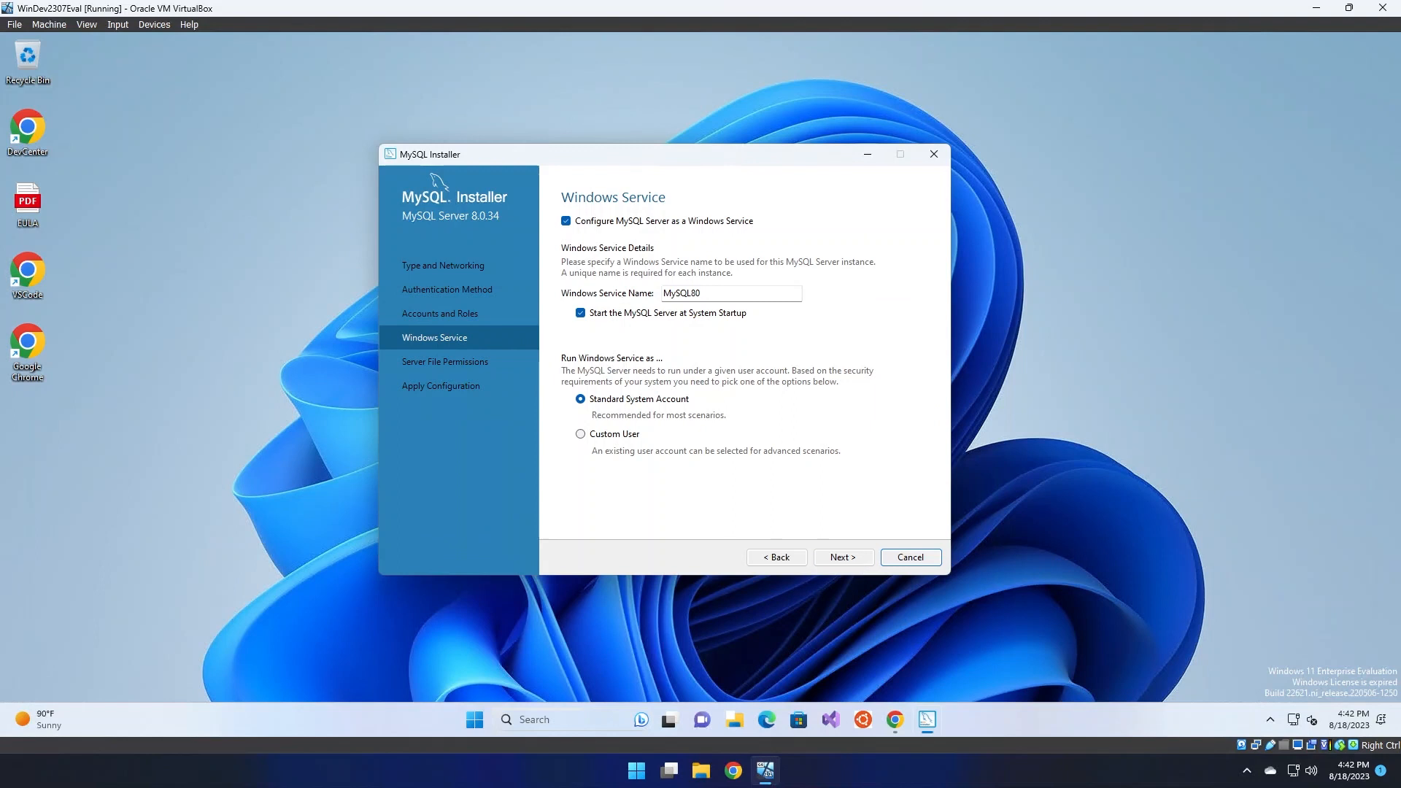
Turn off starting the MySQL80 service at system startup and move to file permissions
left_click(706, 294)
left_click(657, 318)
left_click(653, 317)
left_click(653, 316)
left_click(848, 558)
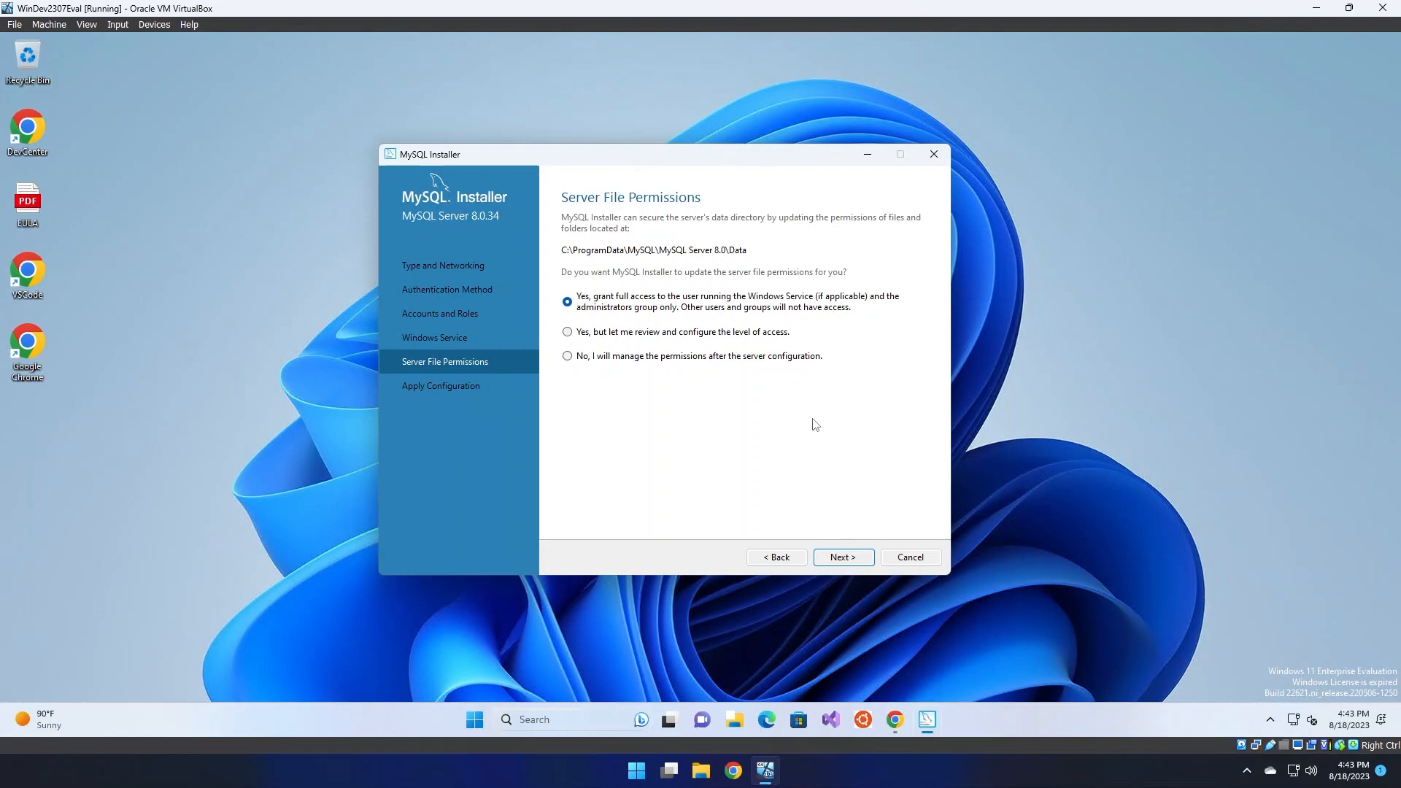
Keep full access for the service user and Administrators, then reach Apply Configuration
left_click(689, 335)
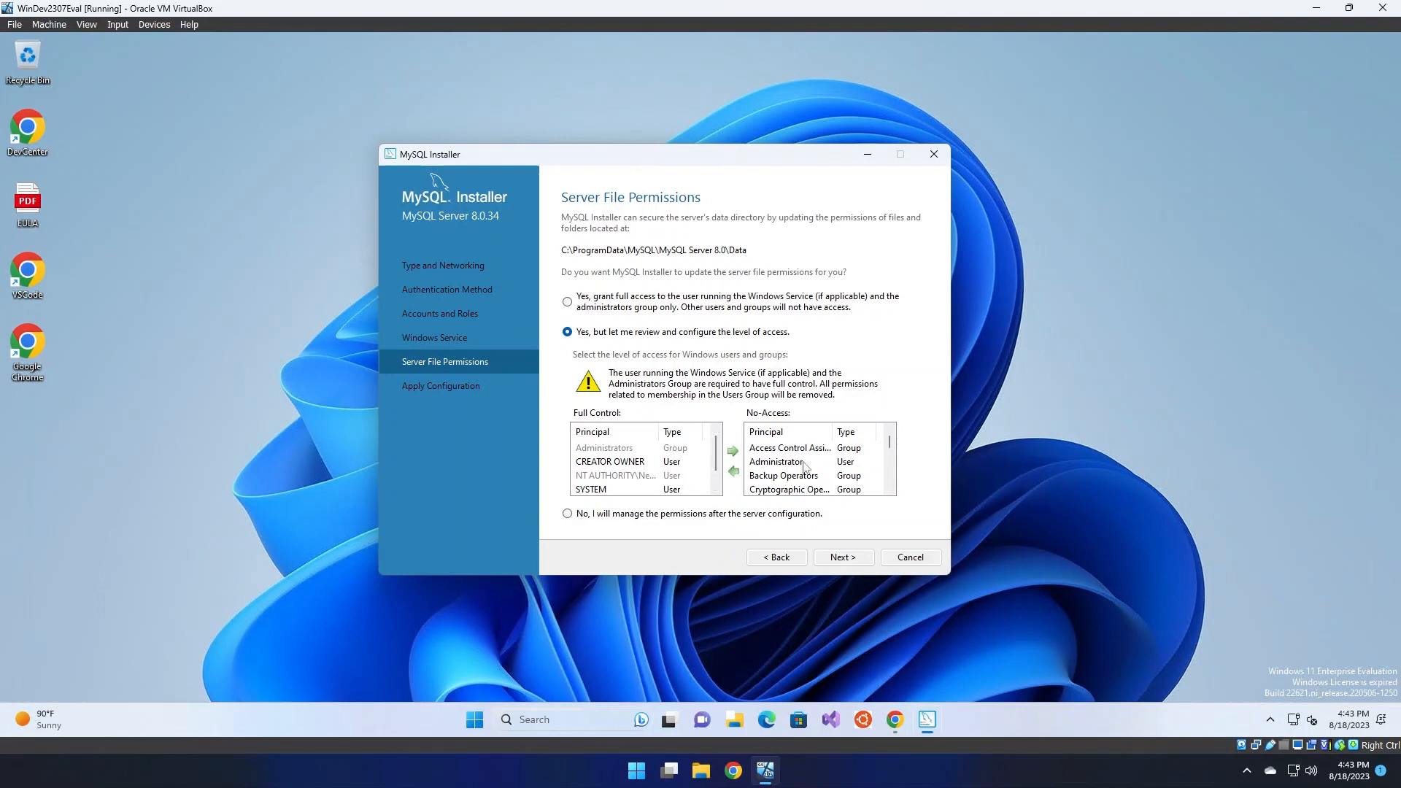
left_click(717, 298)
left_click(845, 557)
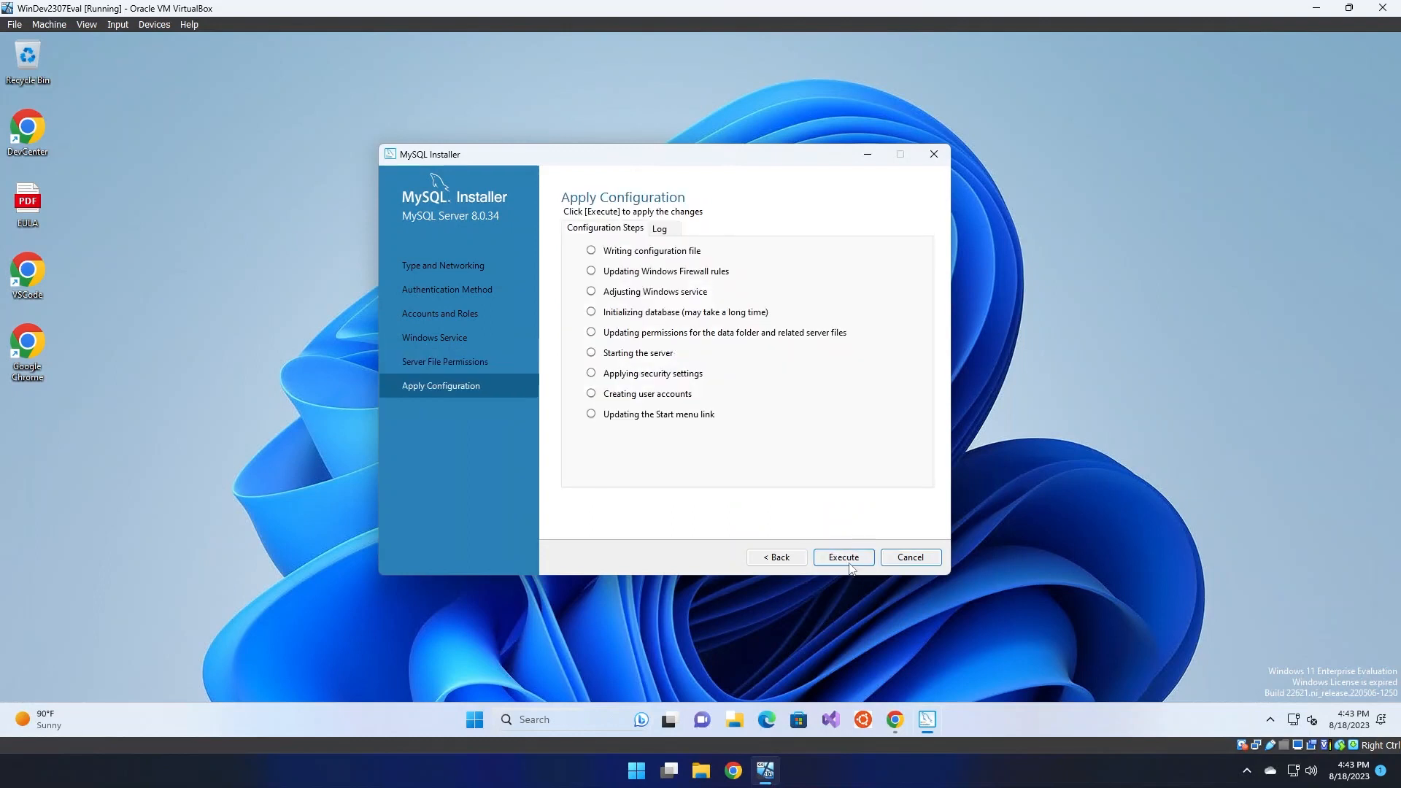
Execute the MySQL Server 8.0.34 configuration and finish MySQL Router setup without bootstrapping
left_click(843, 557)
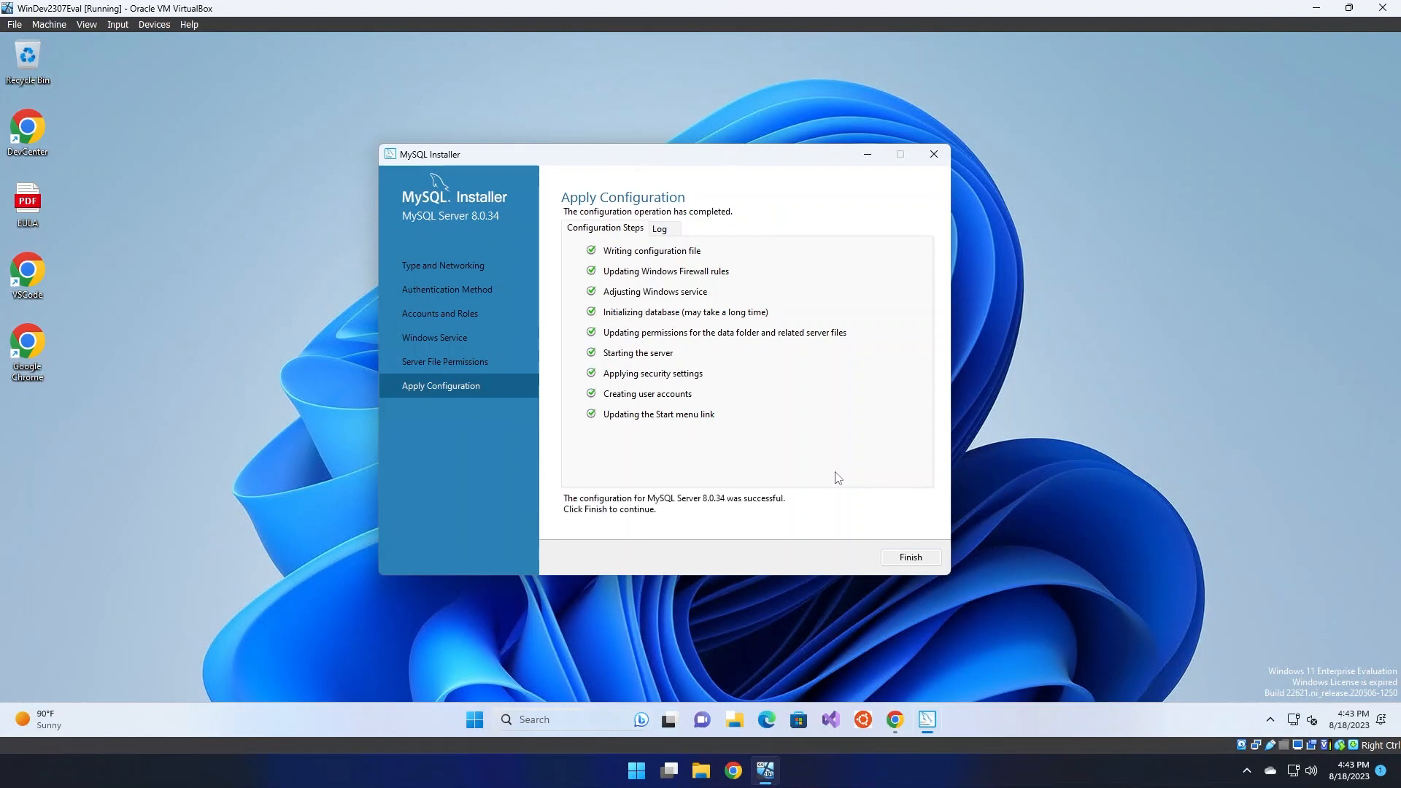
left_click(911, 559)
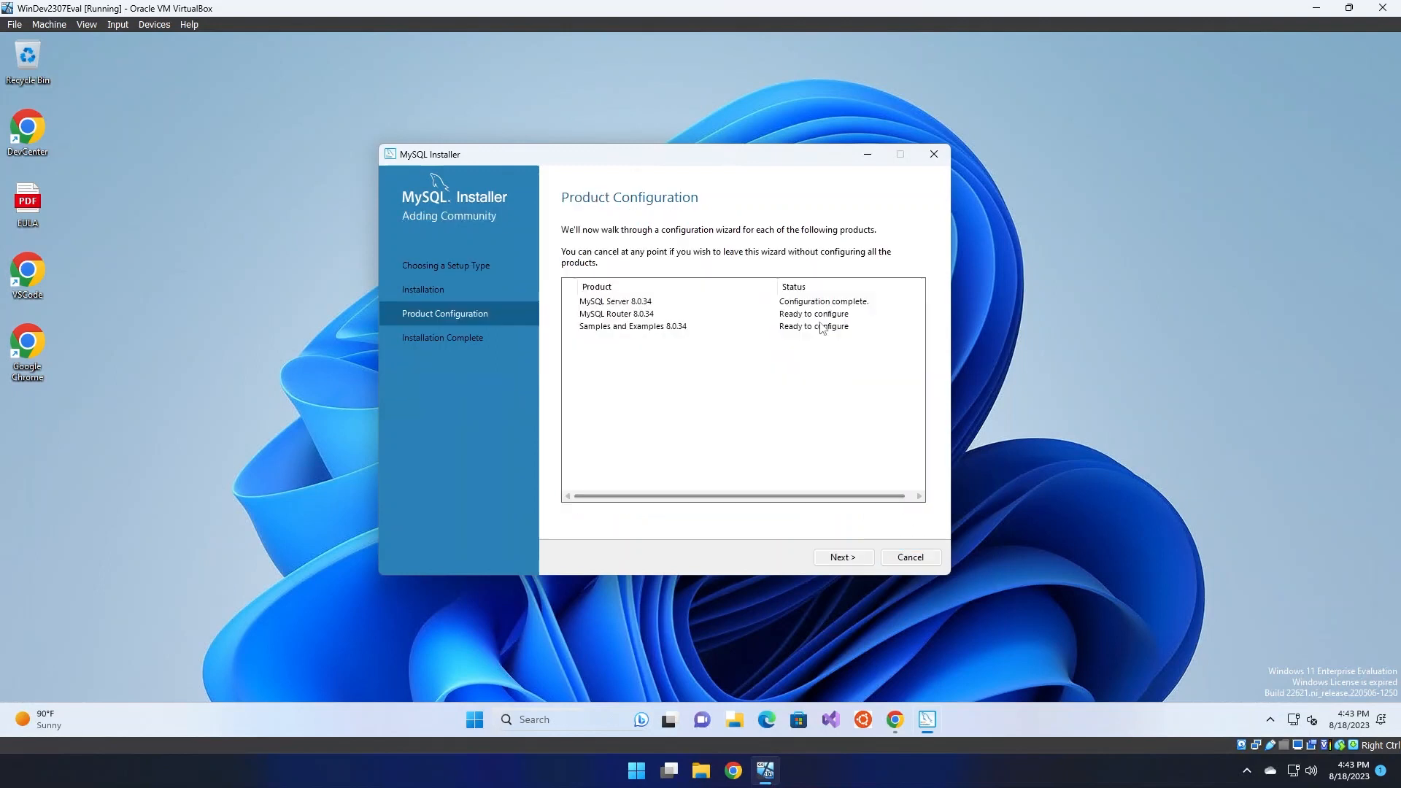
left_click(859, 554)
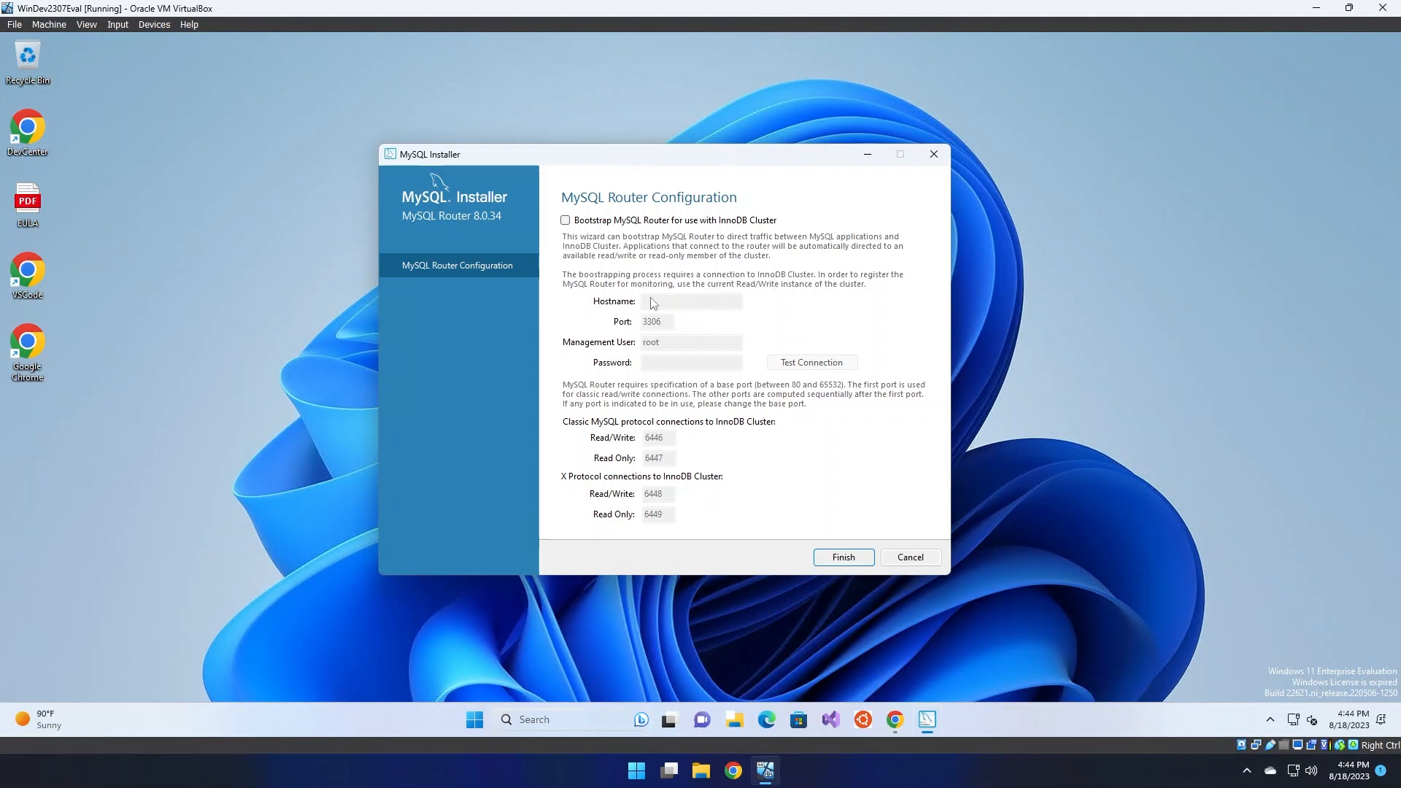
left_click(845, 559)
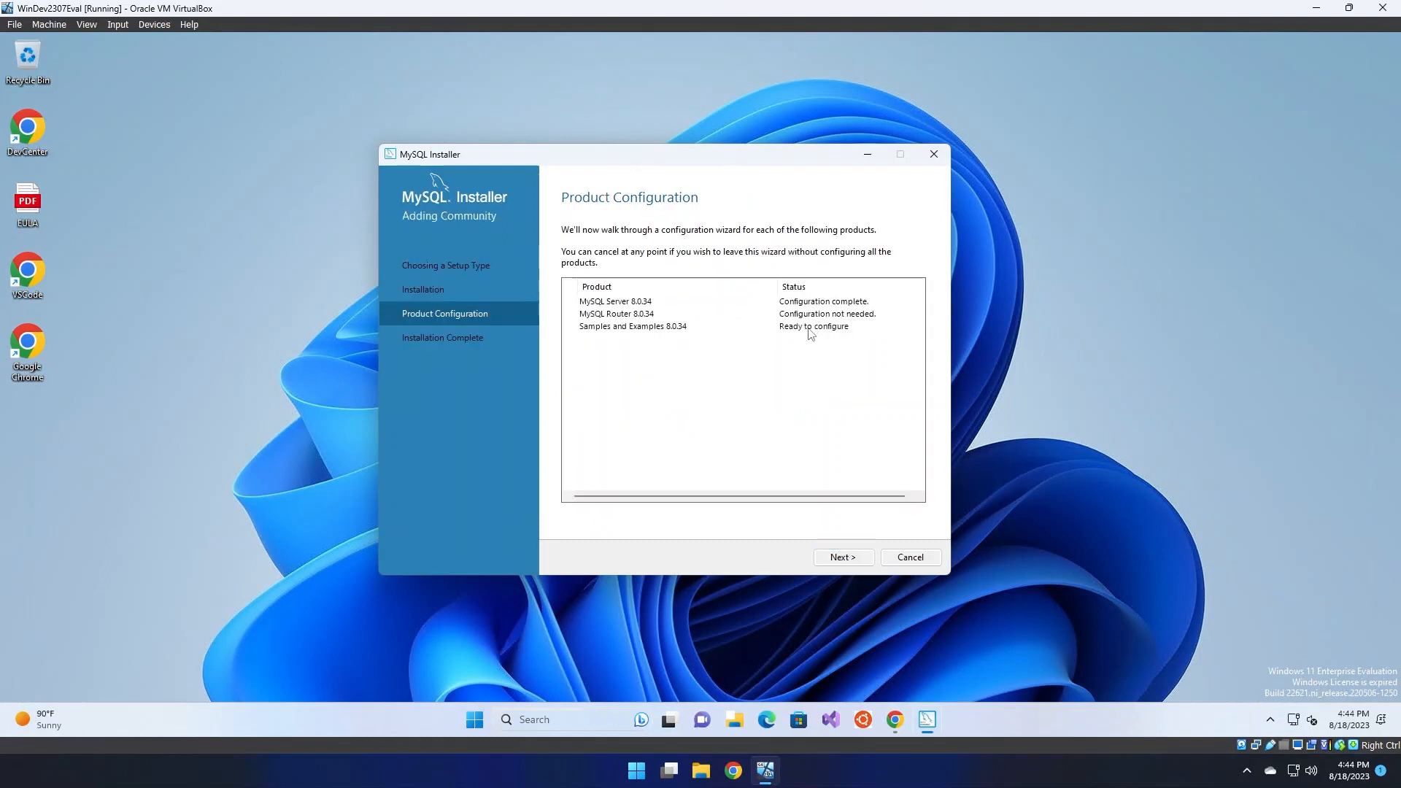
left_click(842, 556)
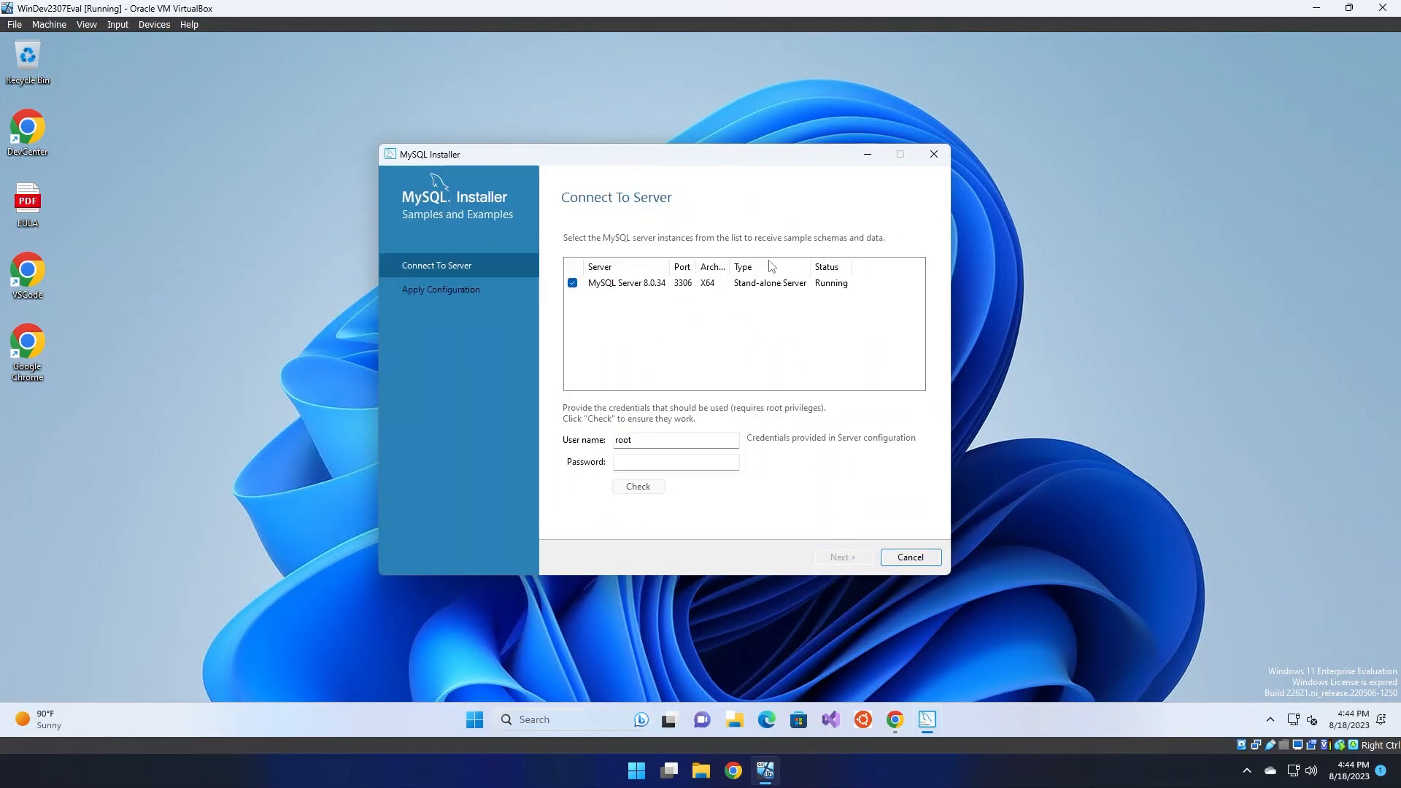
Enter the root password, verify it against the server, and execute the samples and examples configuration
left_click(700, 462)
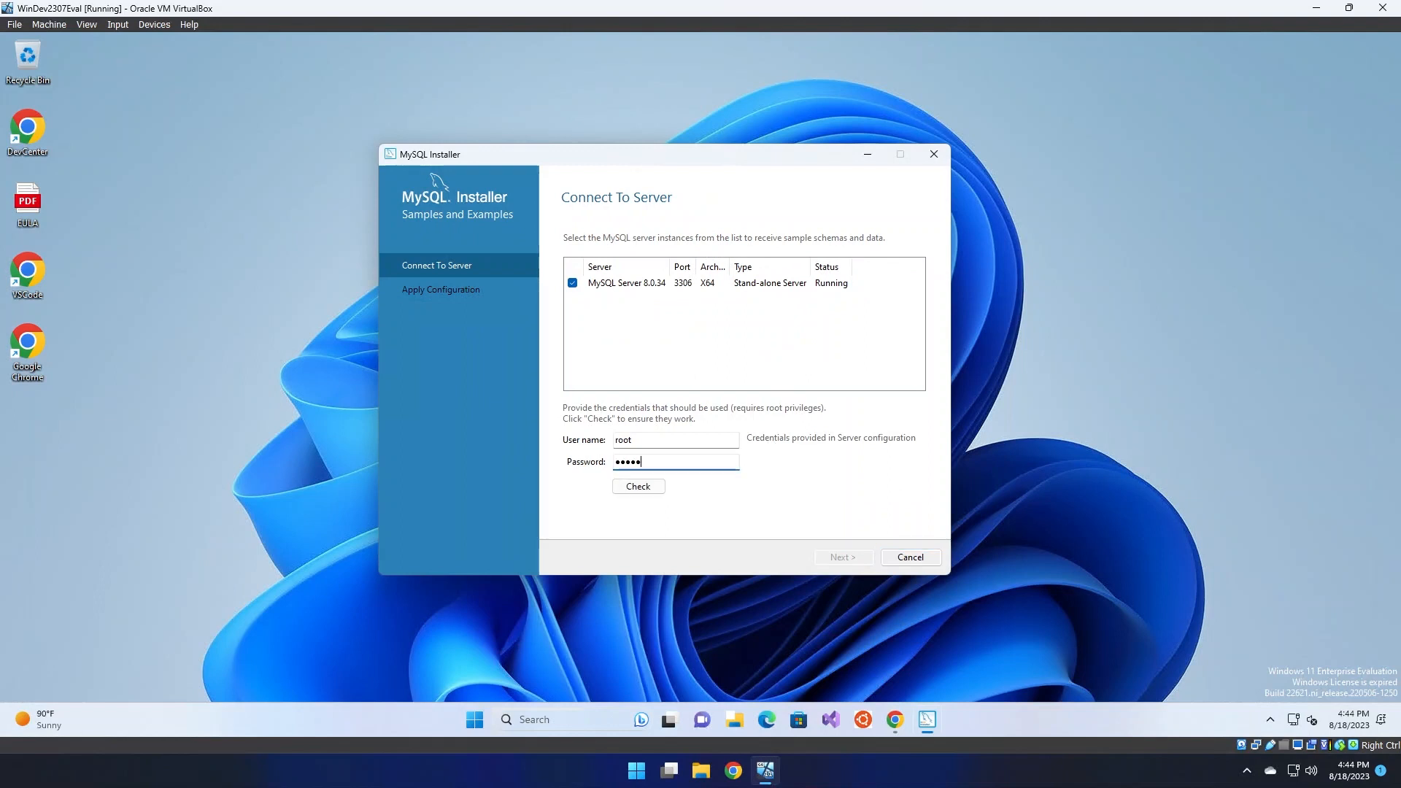
left_click(637, 487)
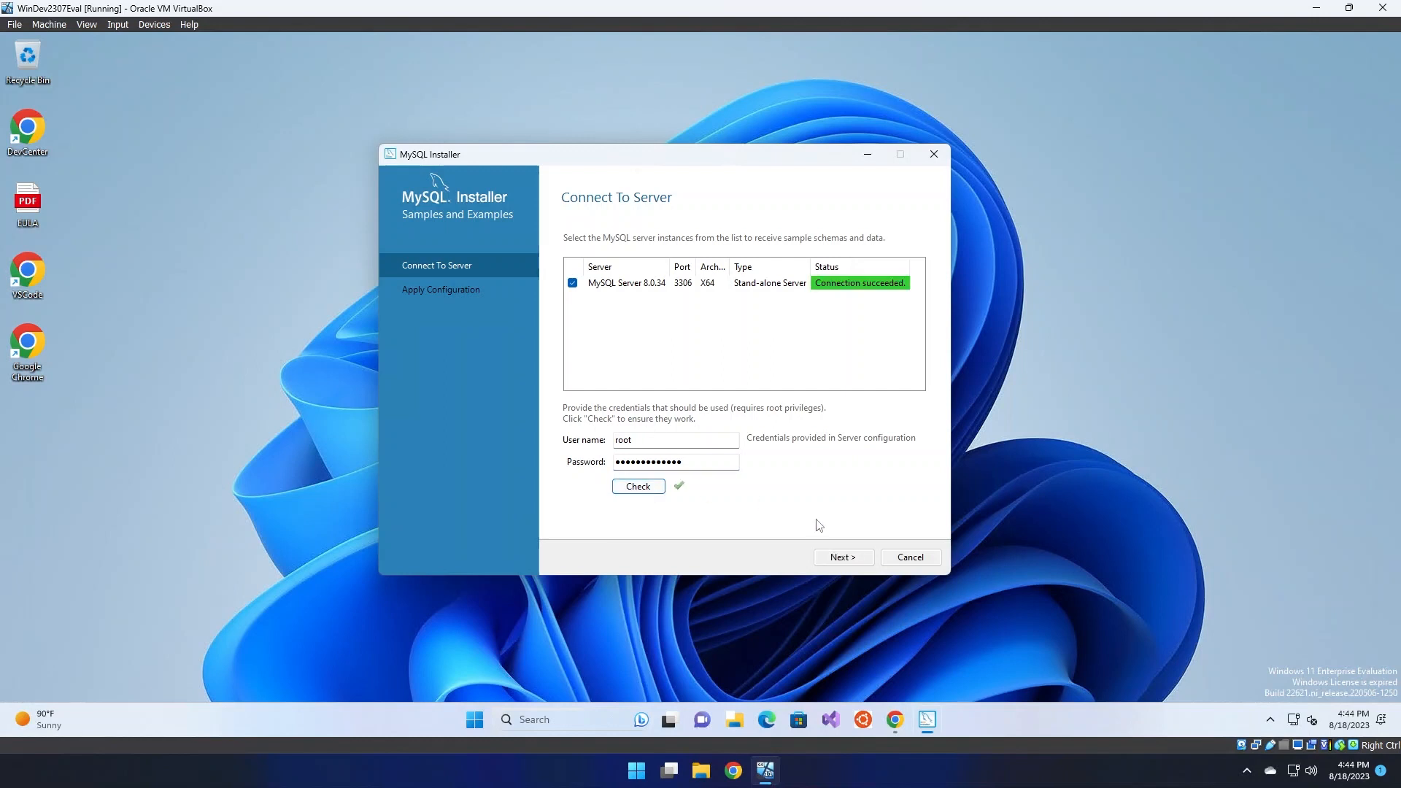
left_click(842, 557)
left_click(846, 558)
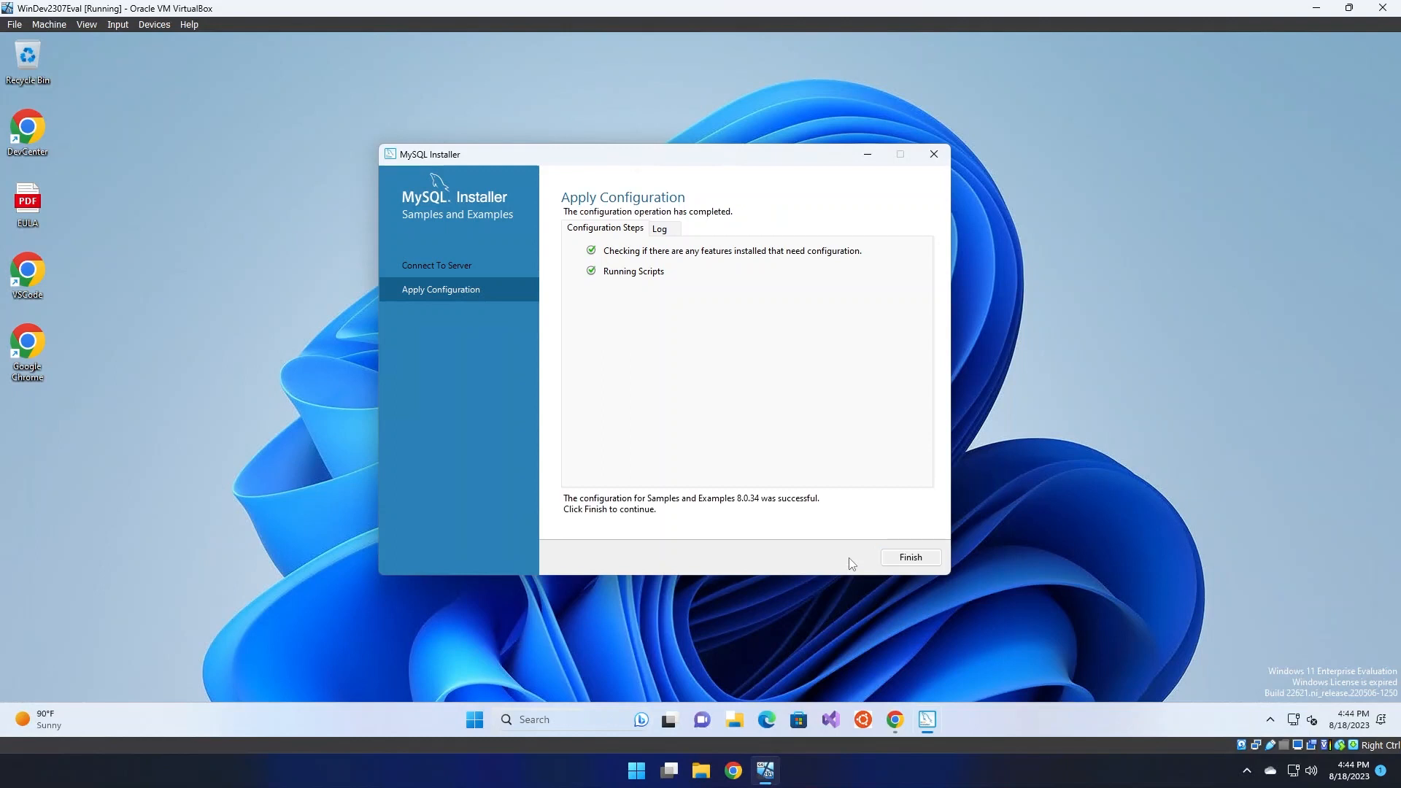
Complete the installation with MySQL Shell unchecked so only Workbench launches afterwards
left_click(901, 558)
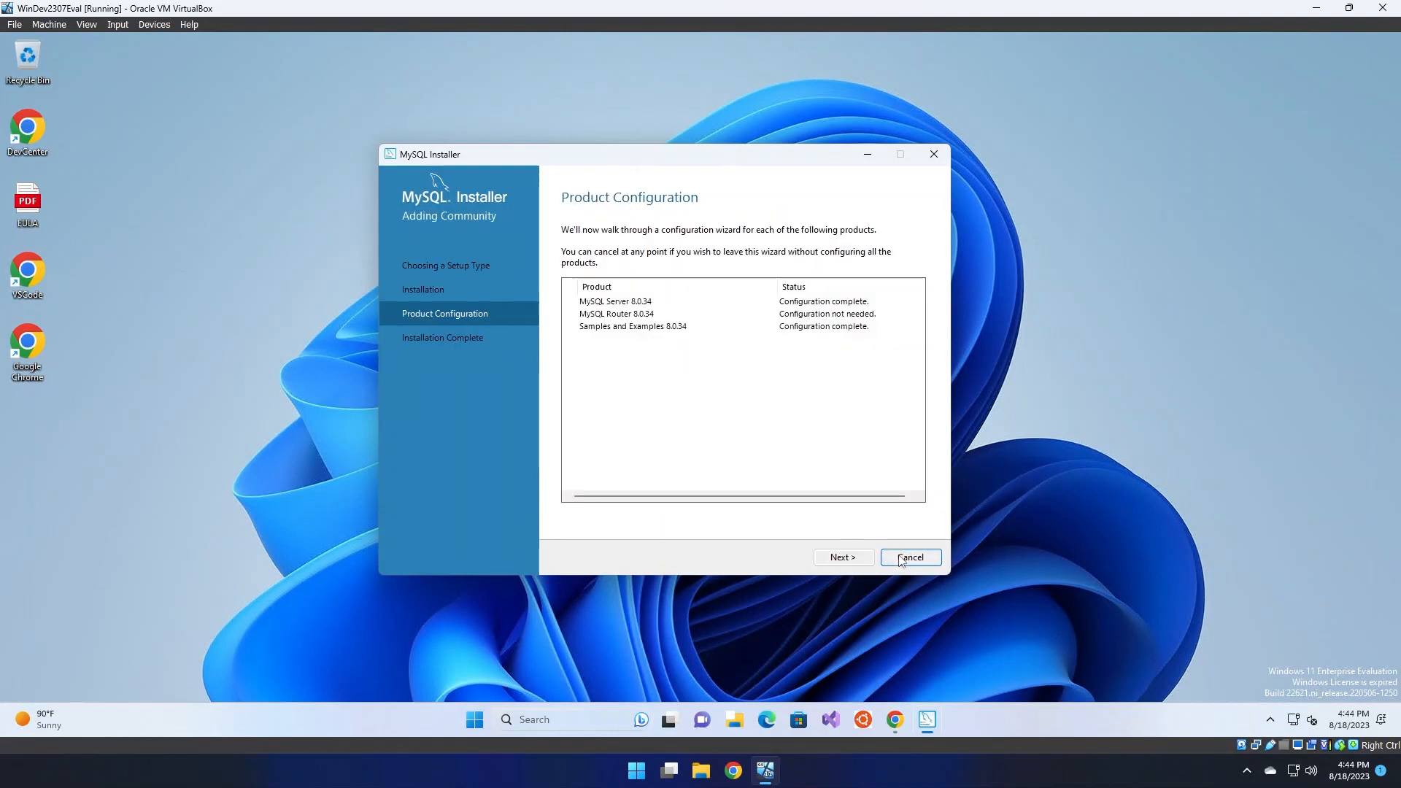
left_click(848, 559)
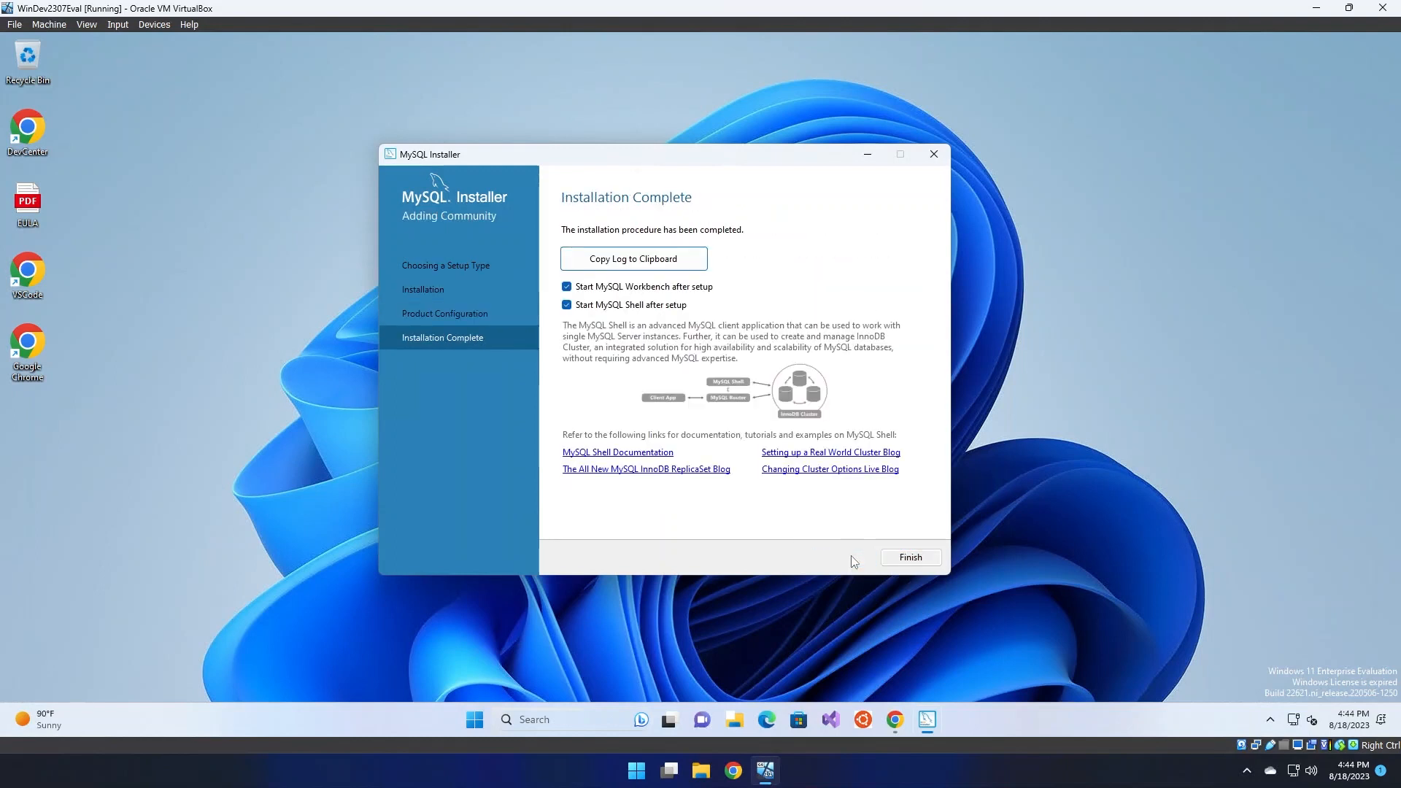
left_click(677, 304)
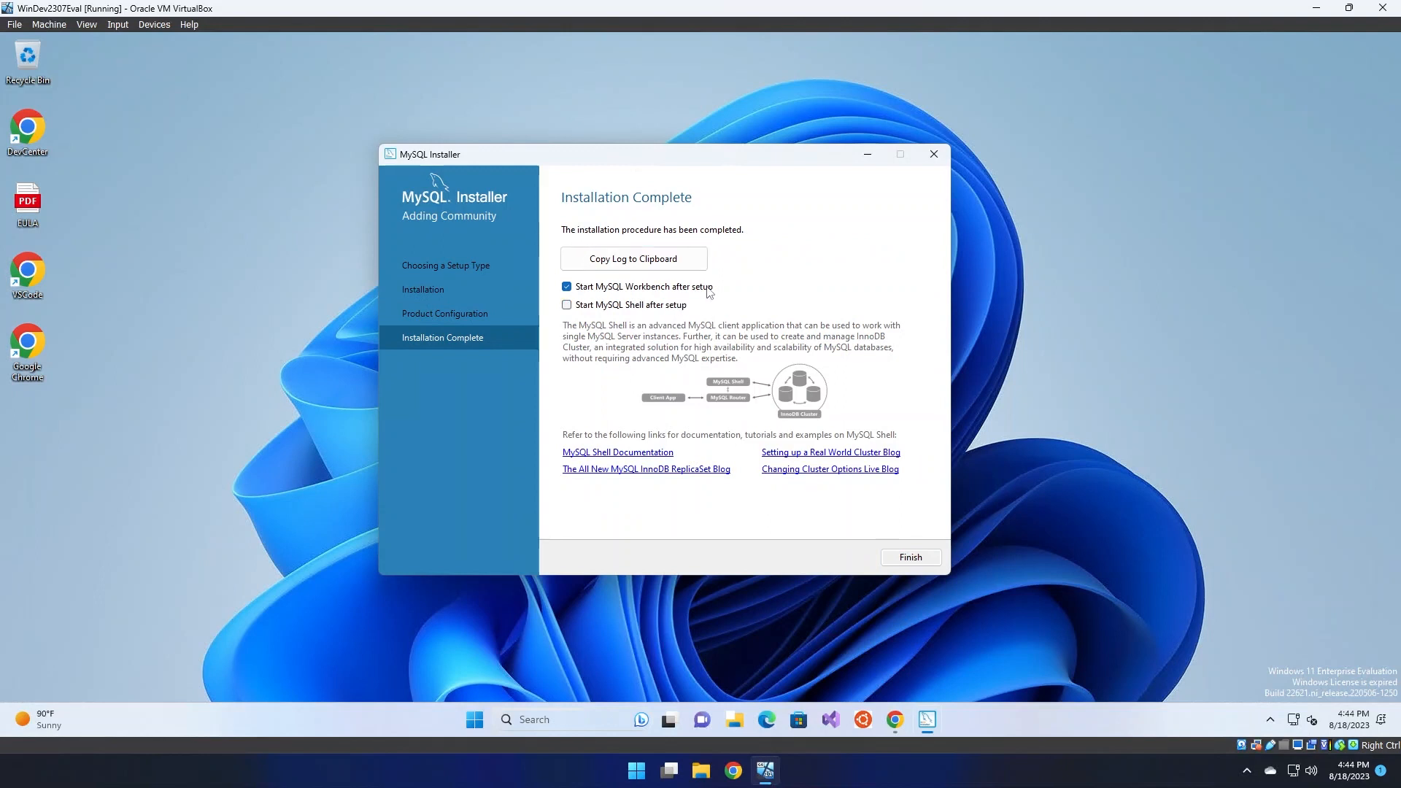
left_click(911, 558)
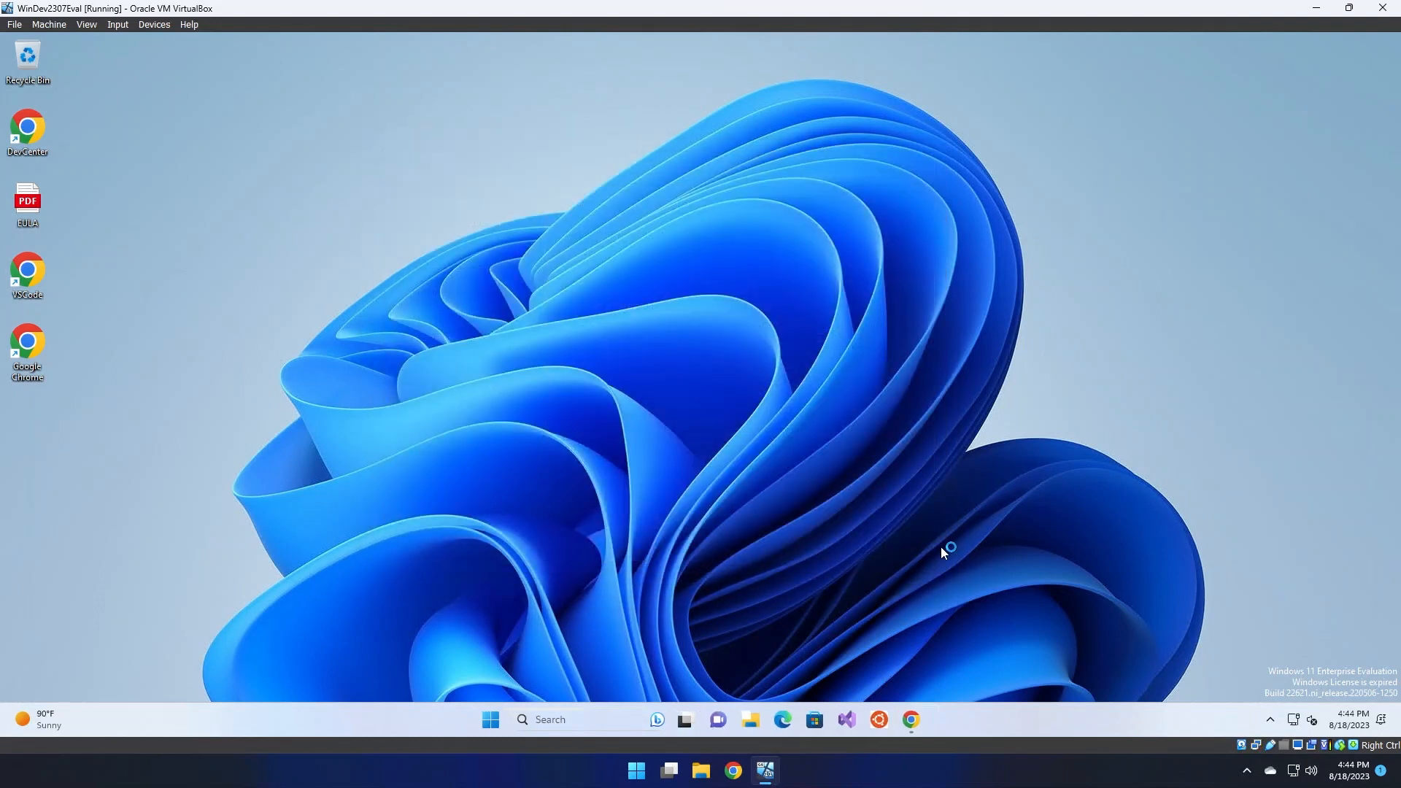
Check in Task Manager's Services list that MySQL80 is Running, then minimize Task Manager
right_click(1006, 720)
left_click(1058, 664)
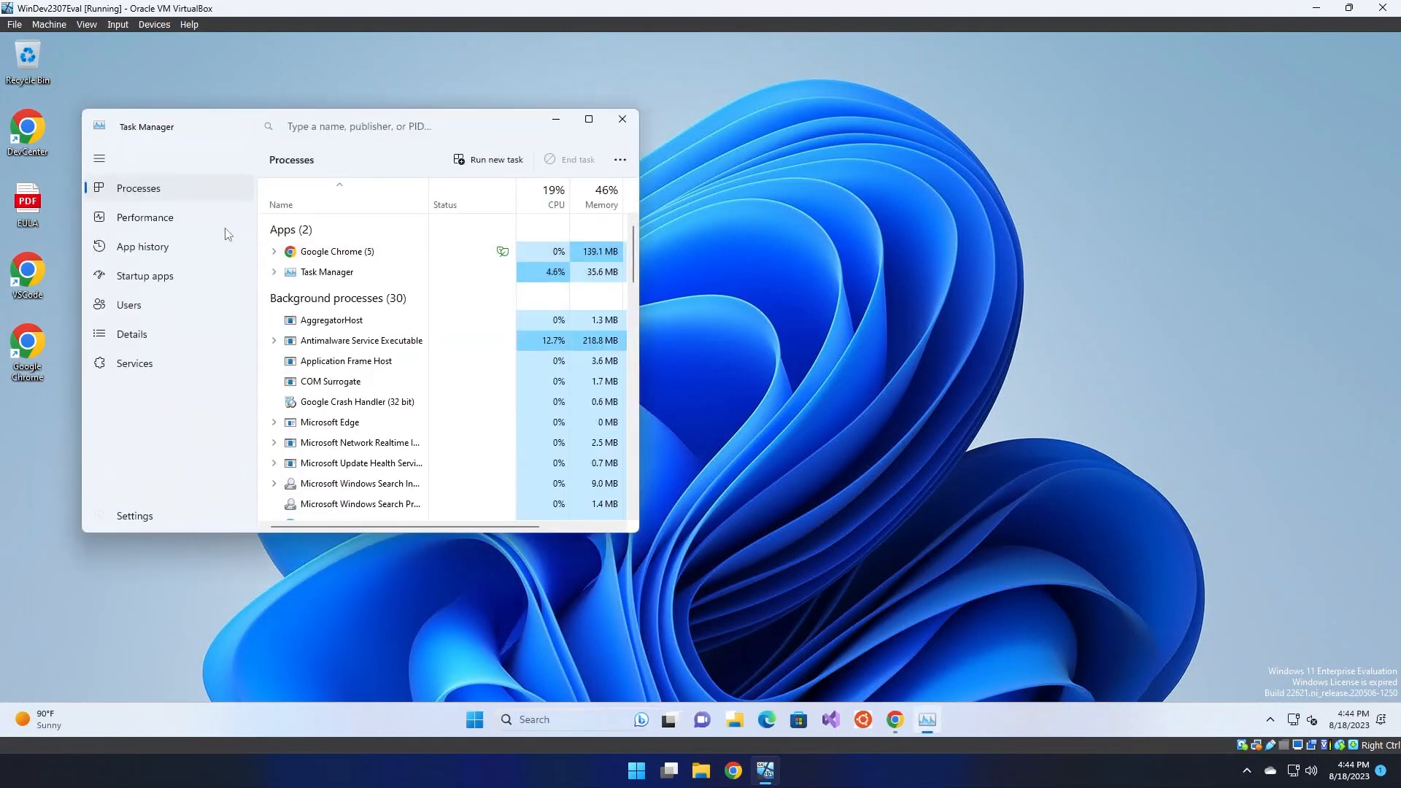
left_click(157, 362)
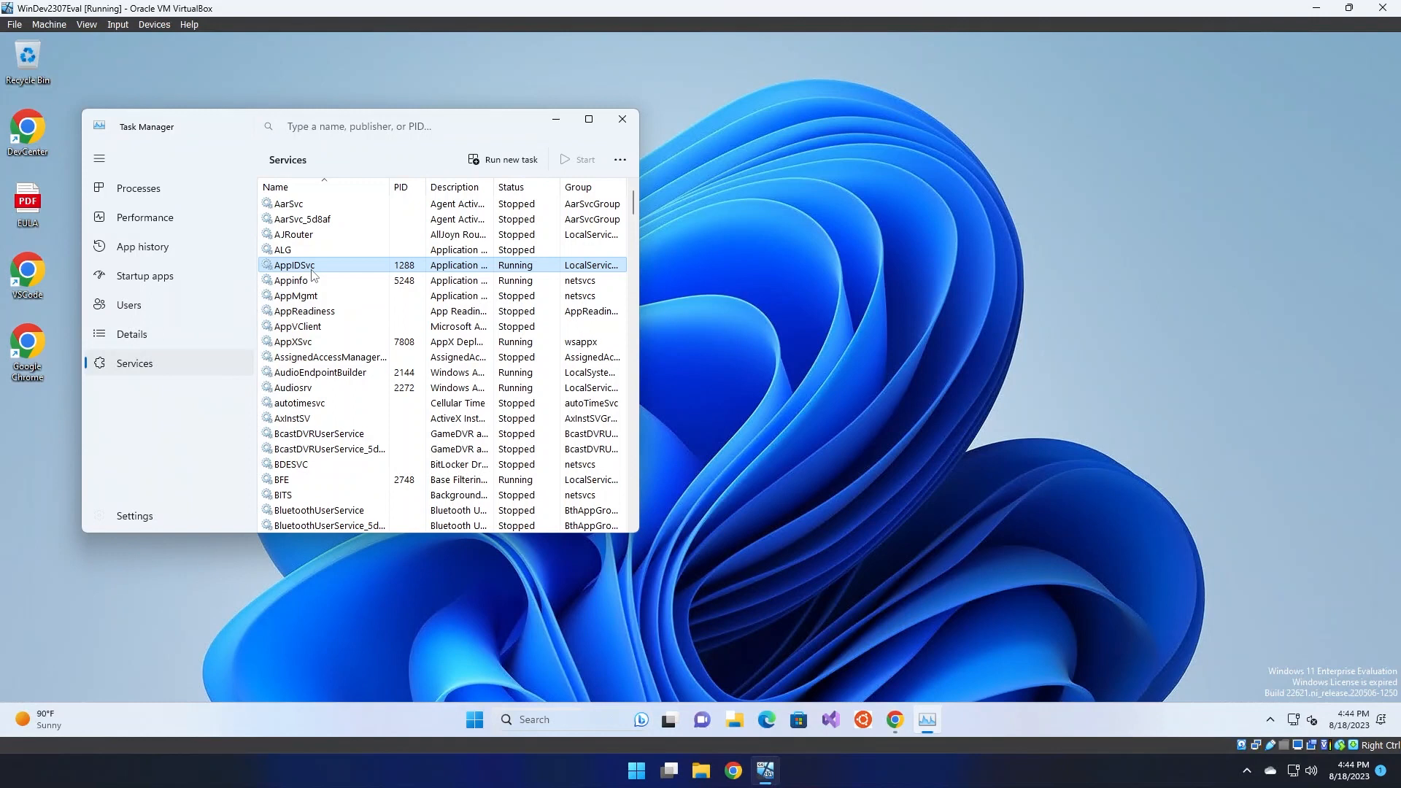
scroll(313, 274, "down", 20)
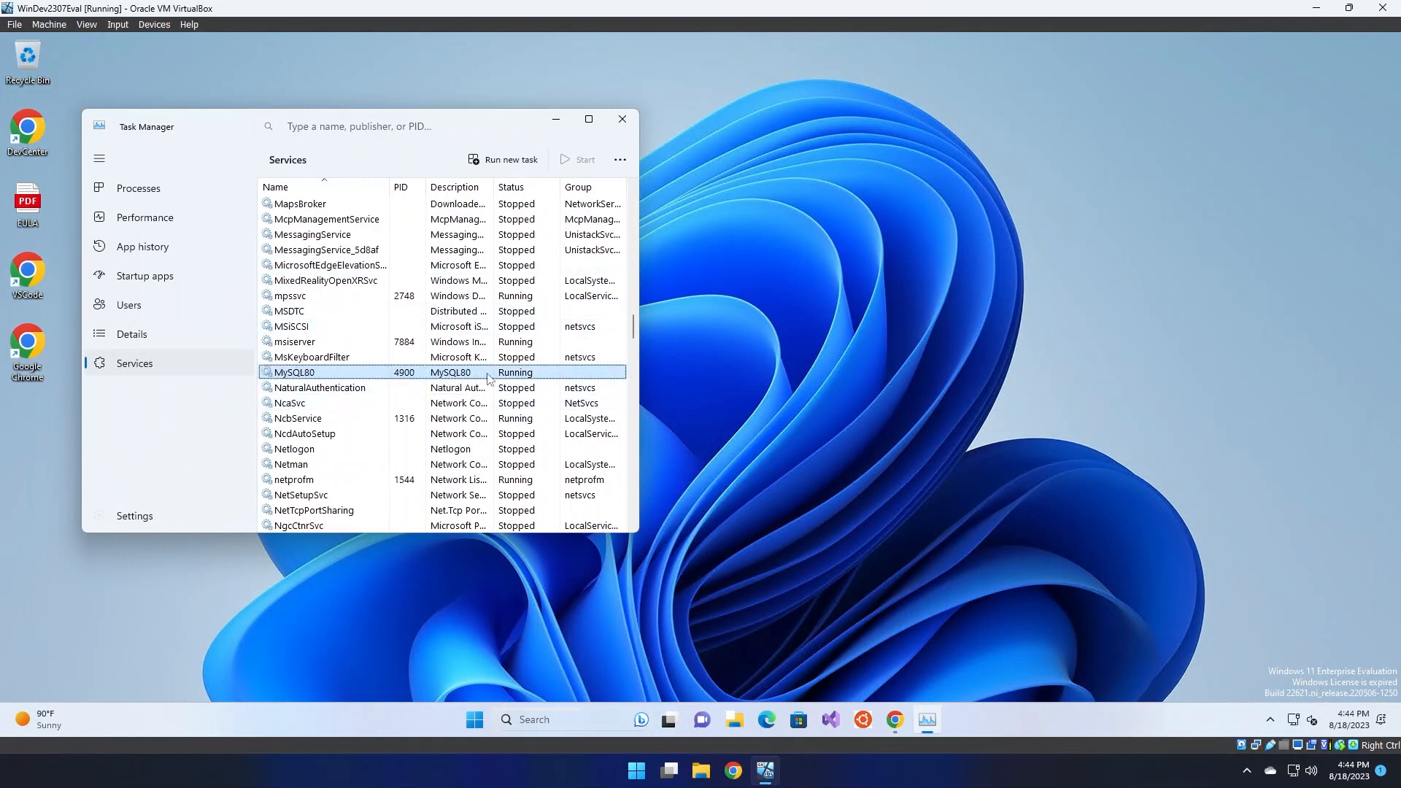
left_click(556, 120)
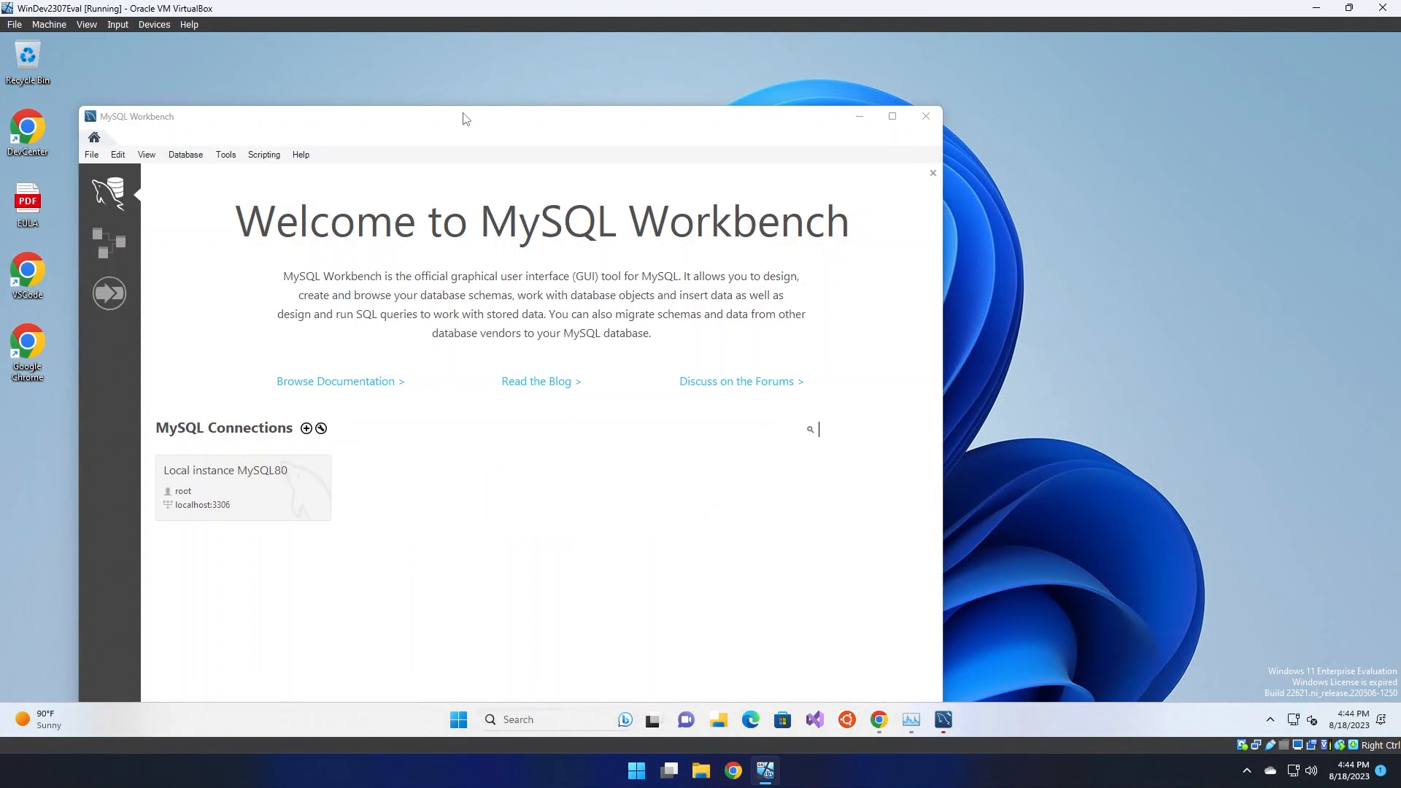
left_click_drag(476, 128, 500, 97)
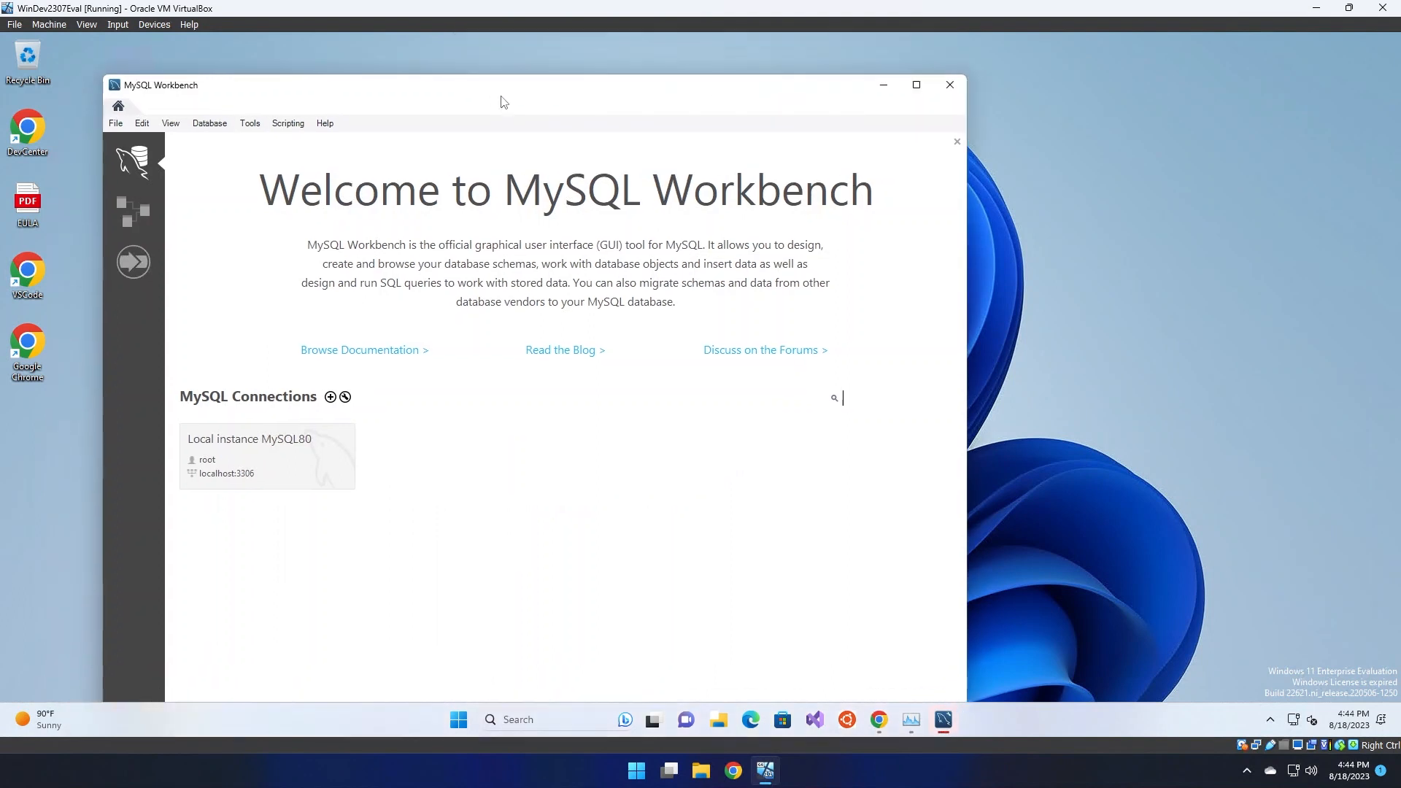
left_click(272, 469)
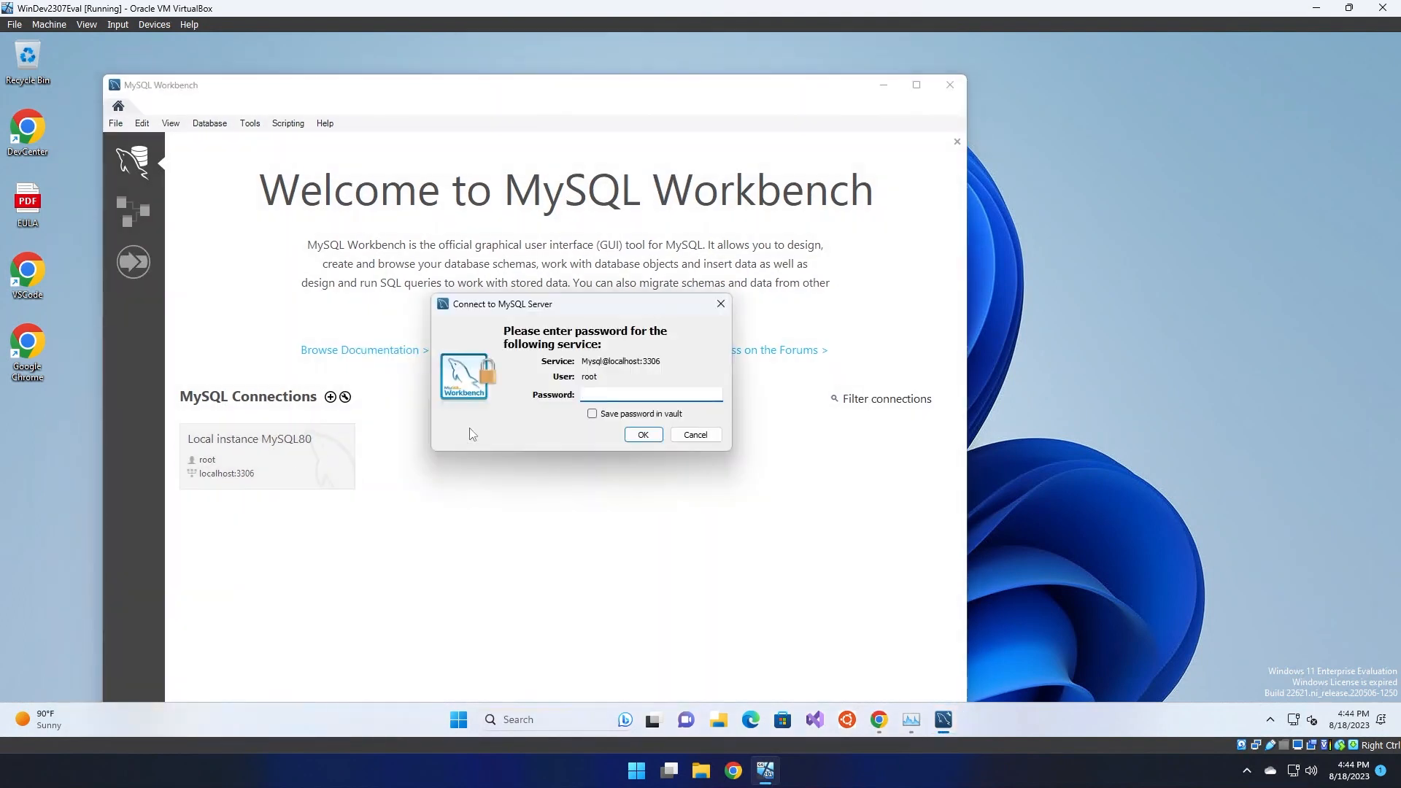
type("**************")
left_click(633, 435)
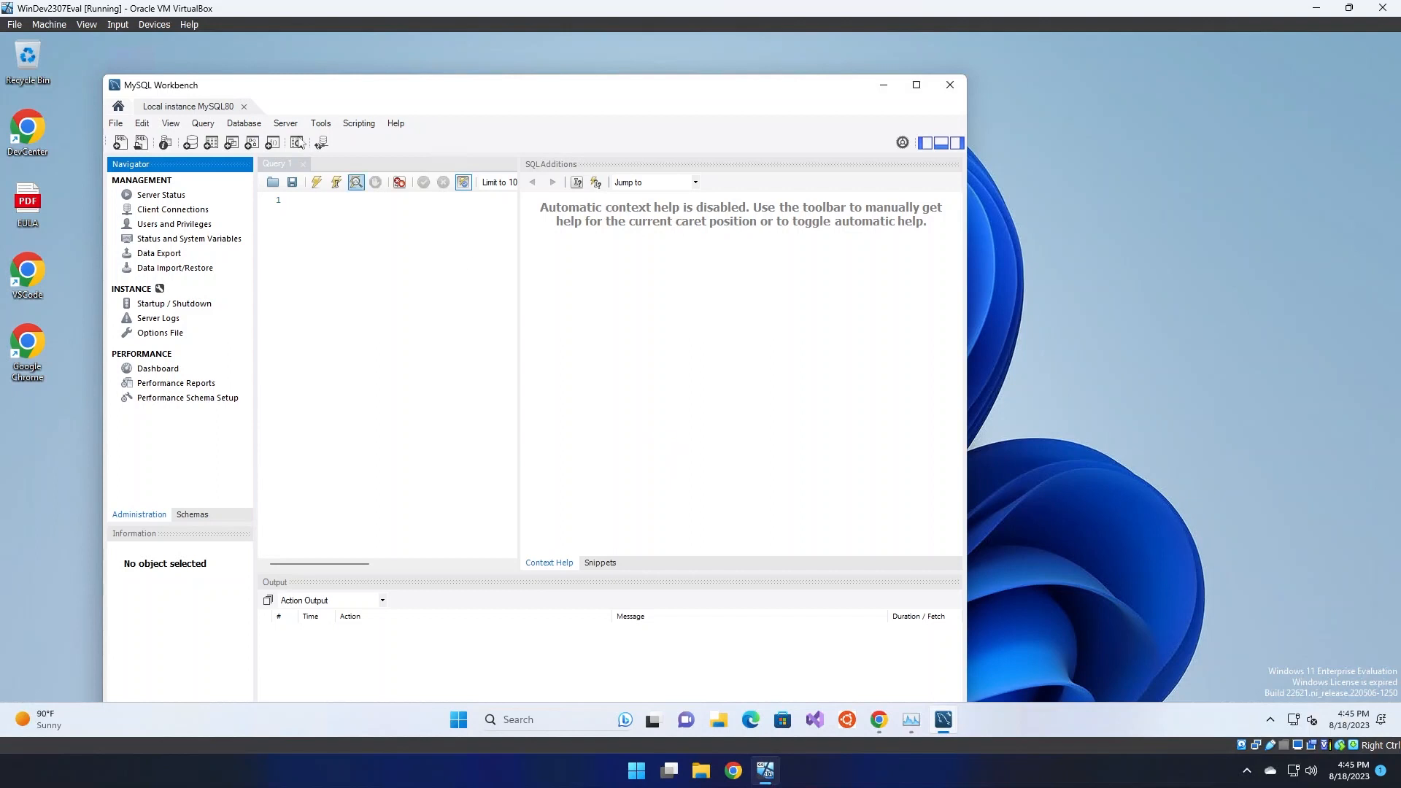
left_click(244, 107)
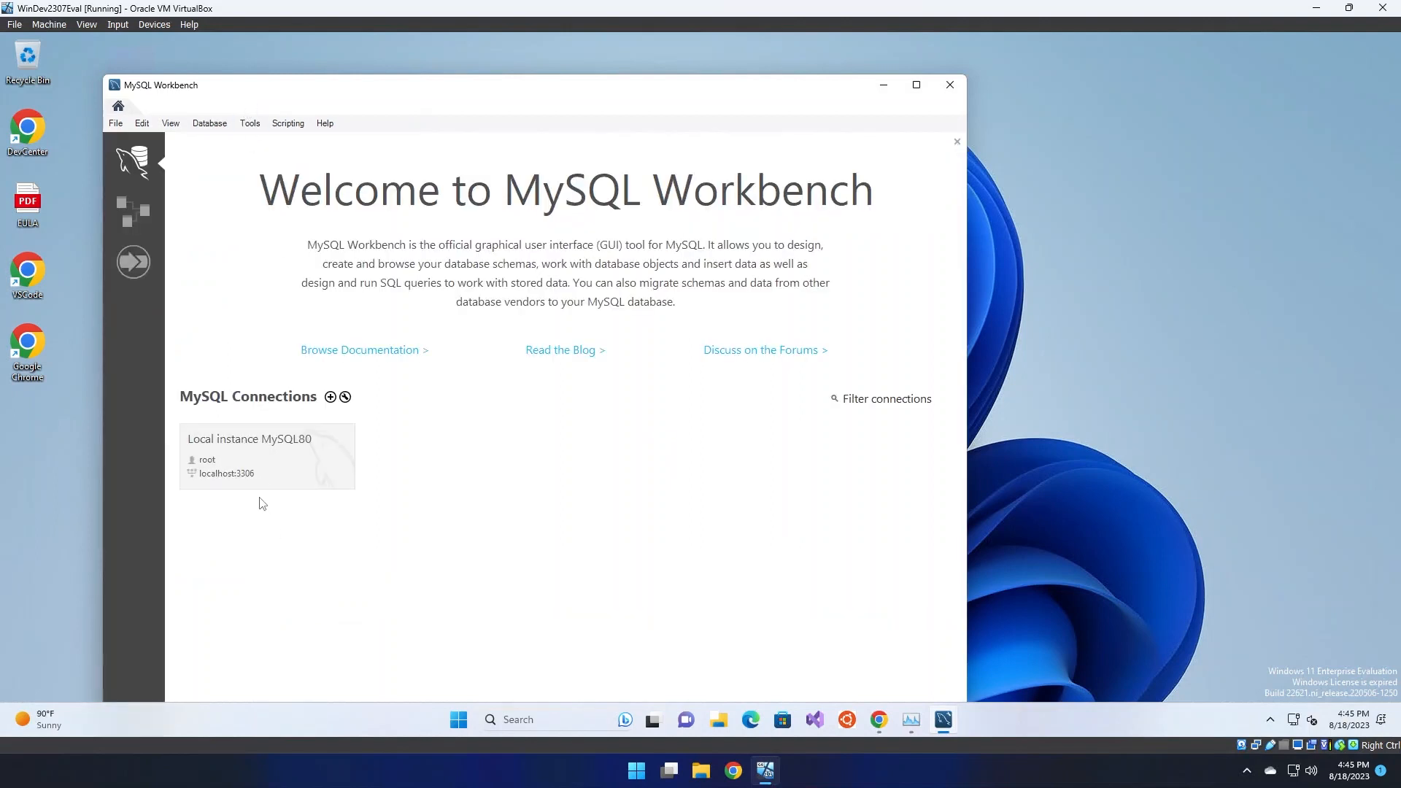
left_click(330, 396)
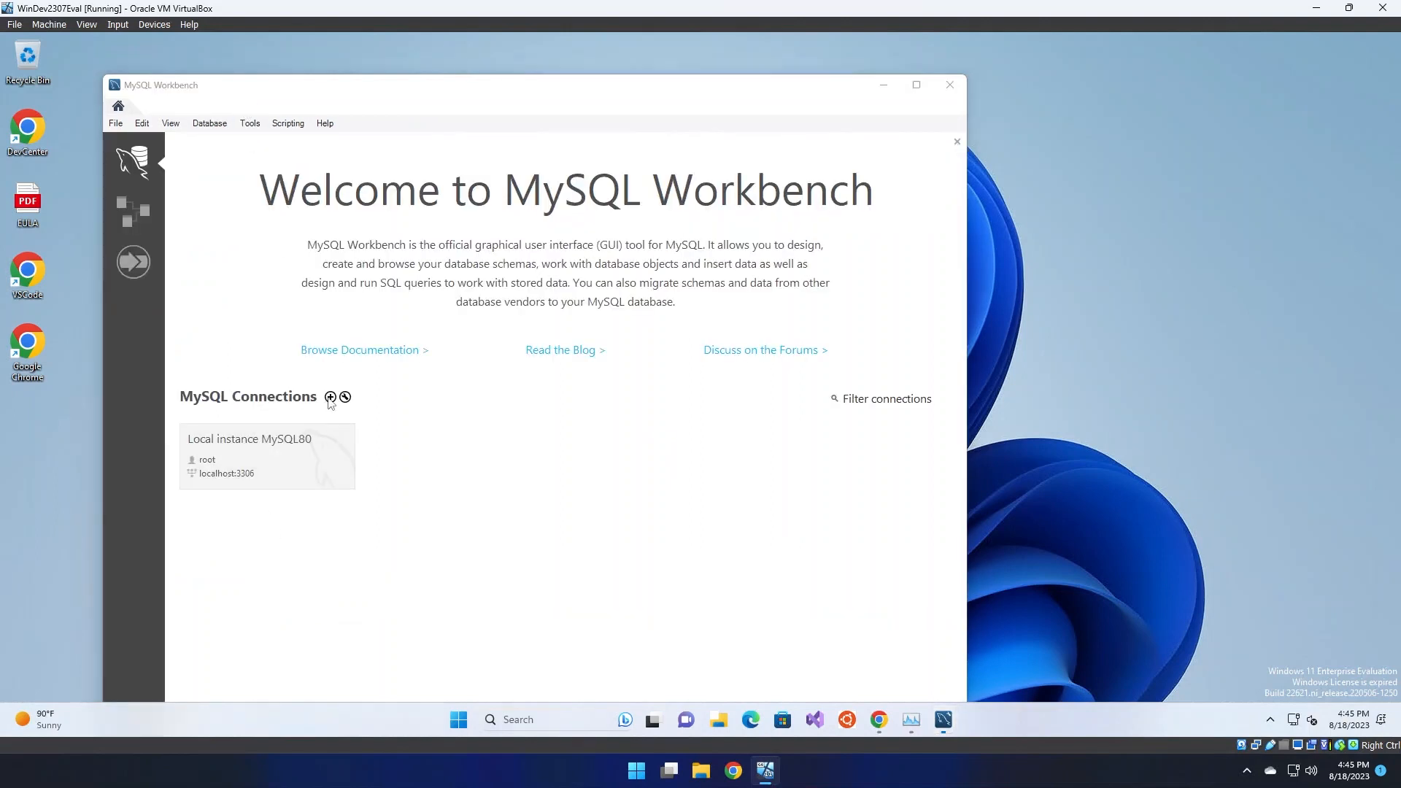
Create a Workbench connection named 'test' with username mike
left_click(403, 258)
type("test")
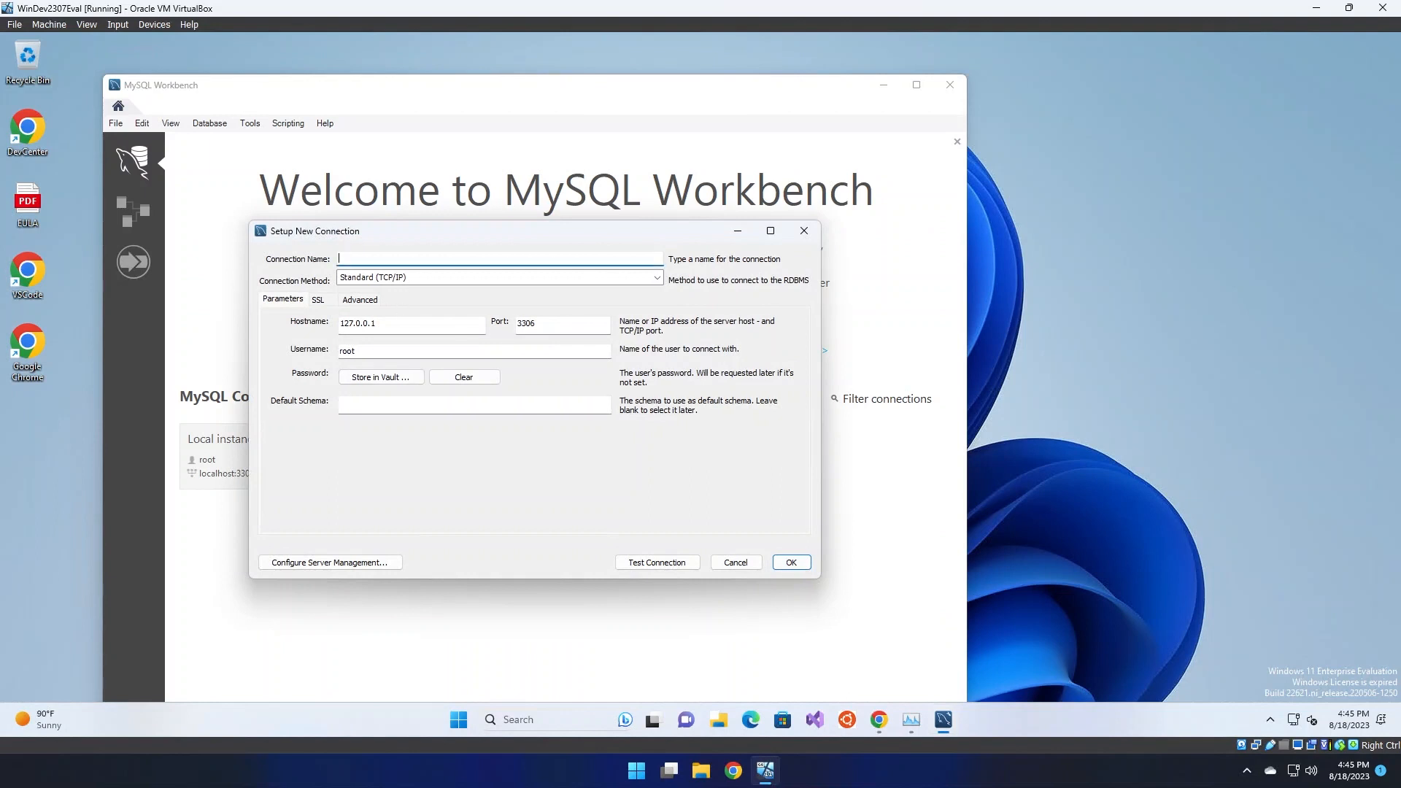
key("Tab")
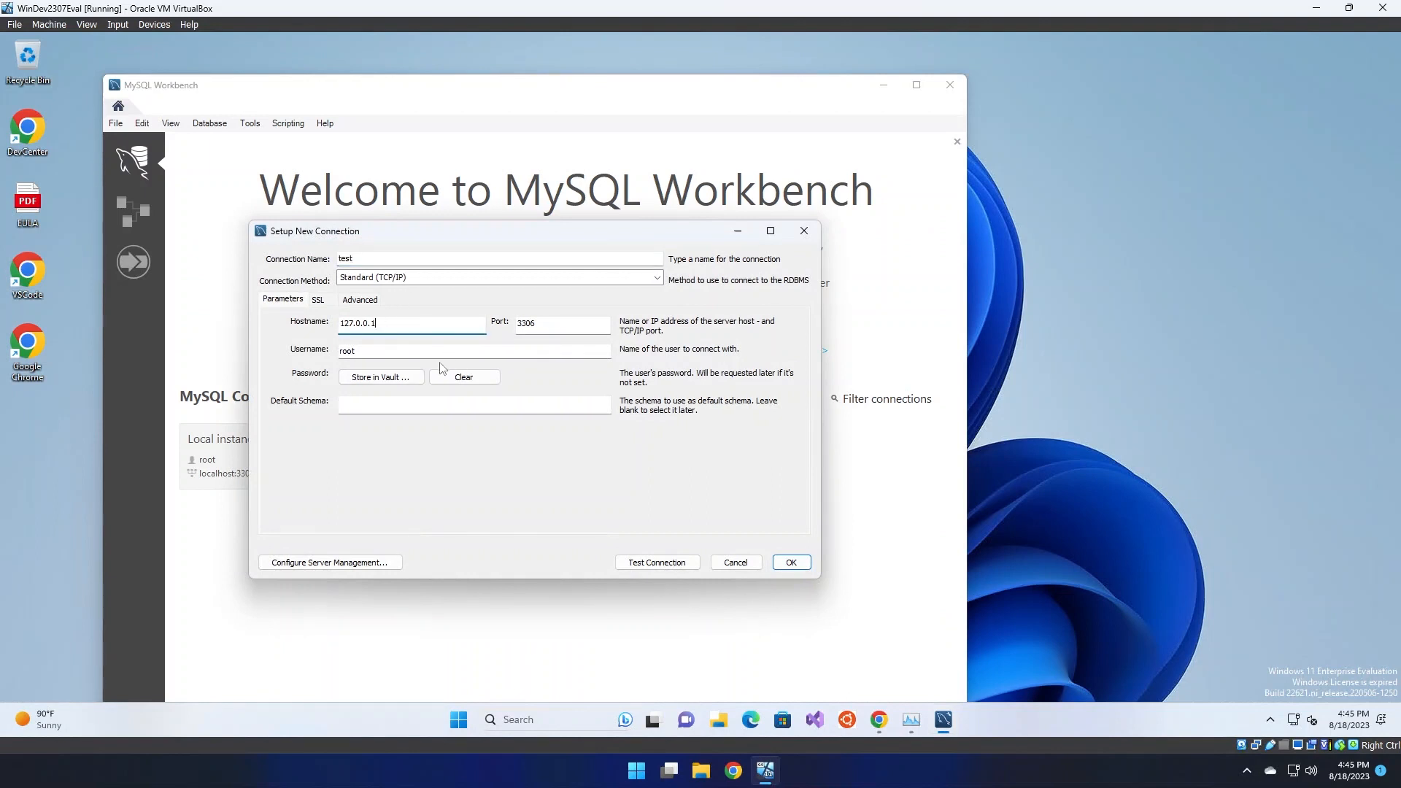
key("Tab")
type("mike")
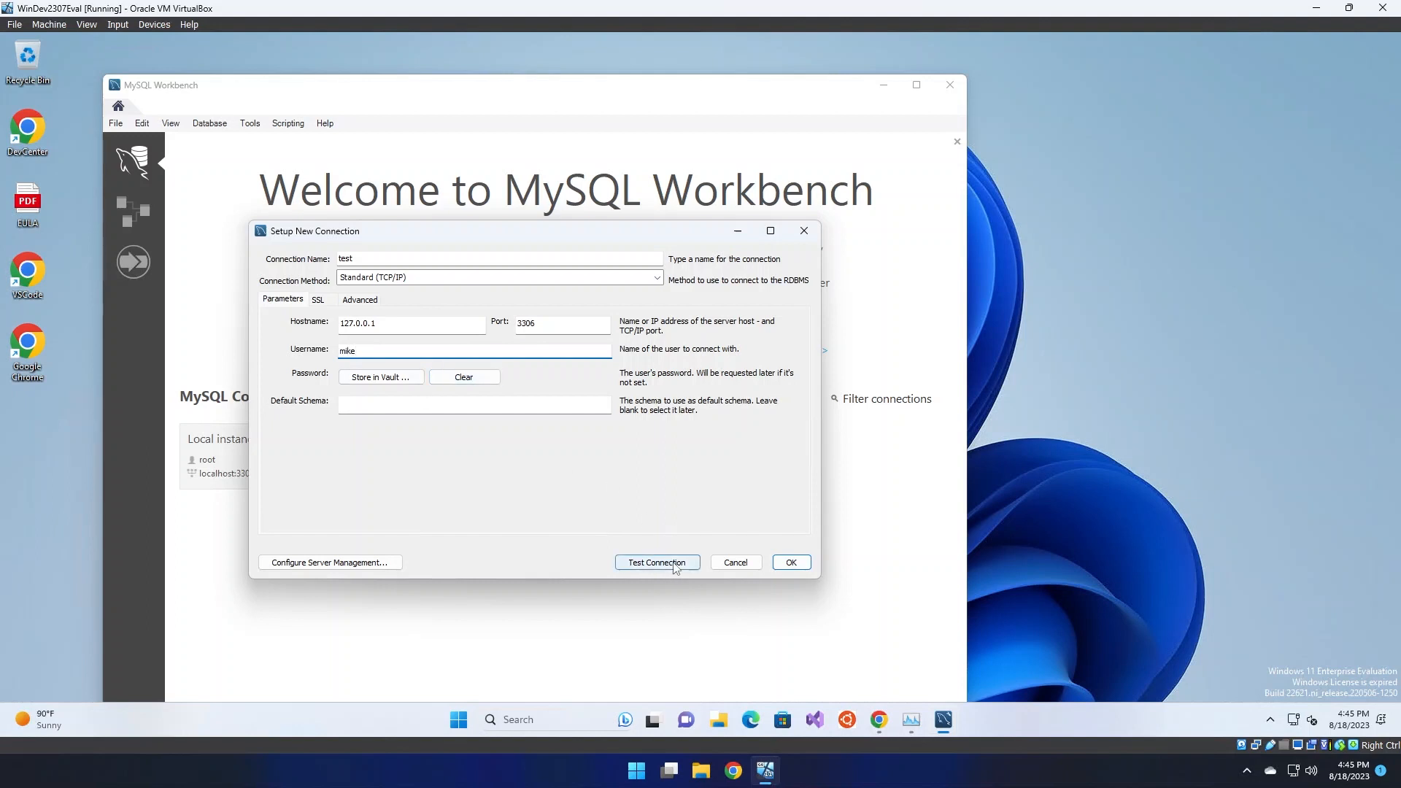
left_click(785, 563)
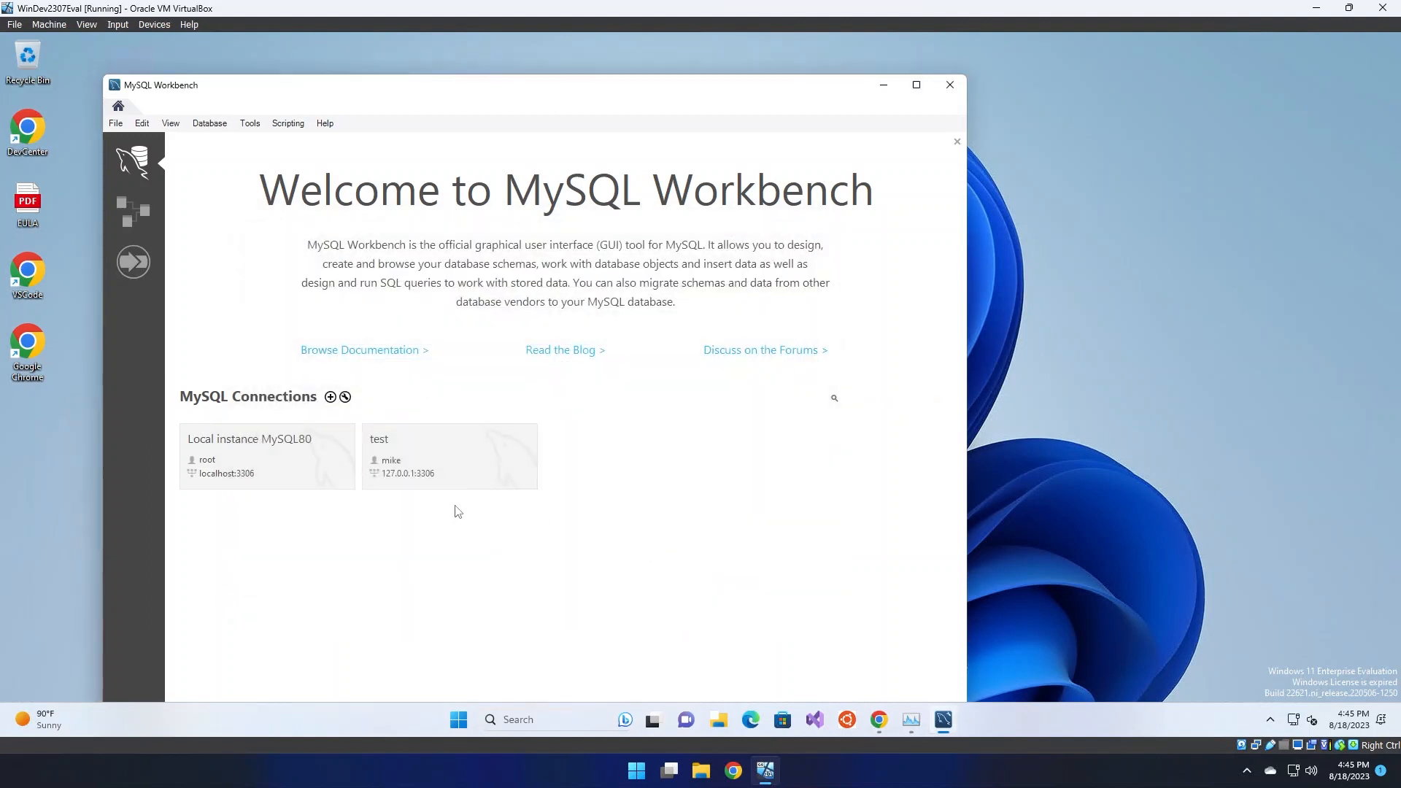
Open the 'test' connection by entering the user's password
left_click(452, 450)
type("m*******")
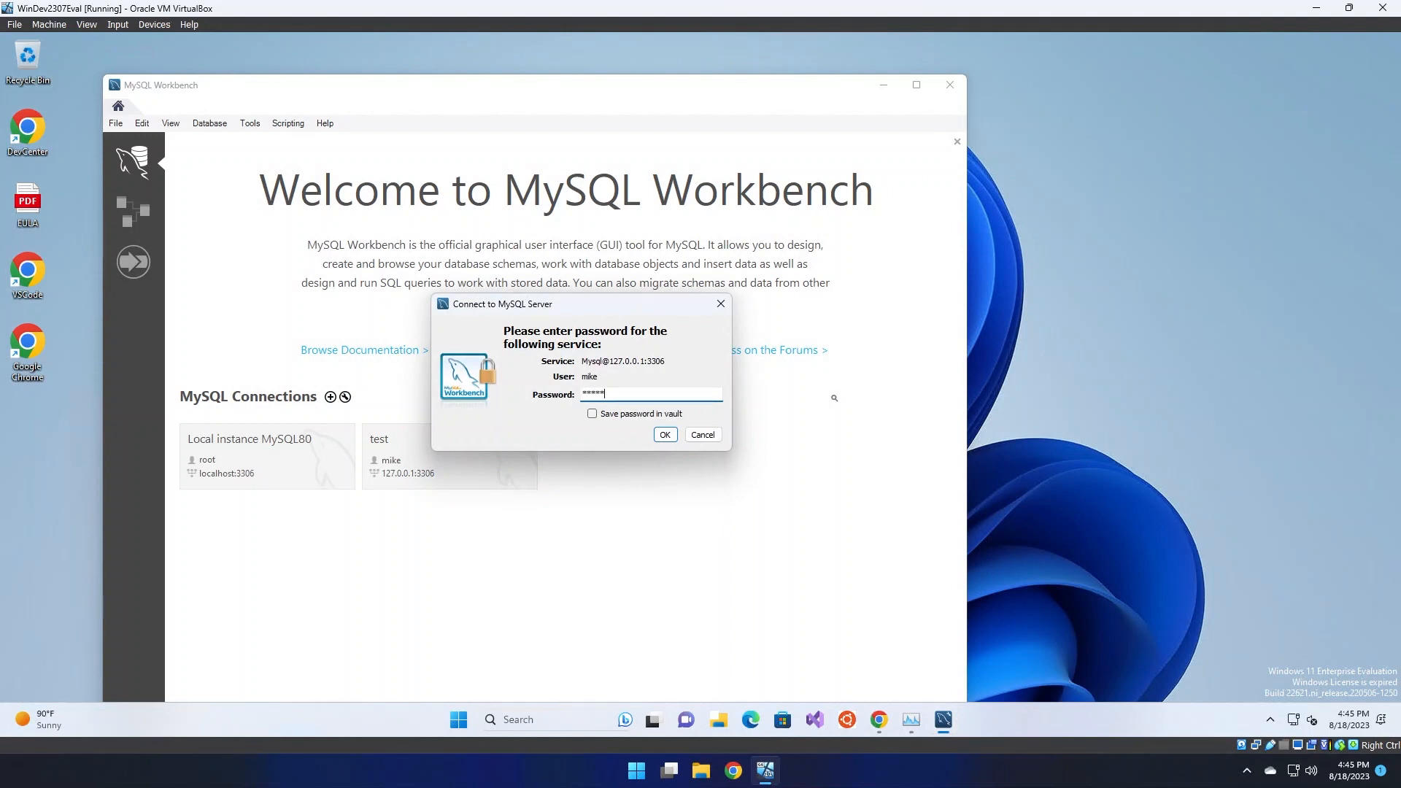
type("****")
left_click(668, 437)
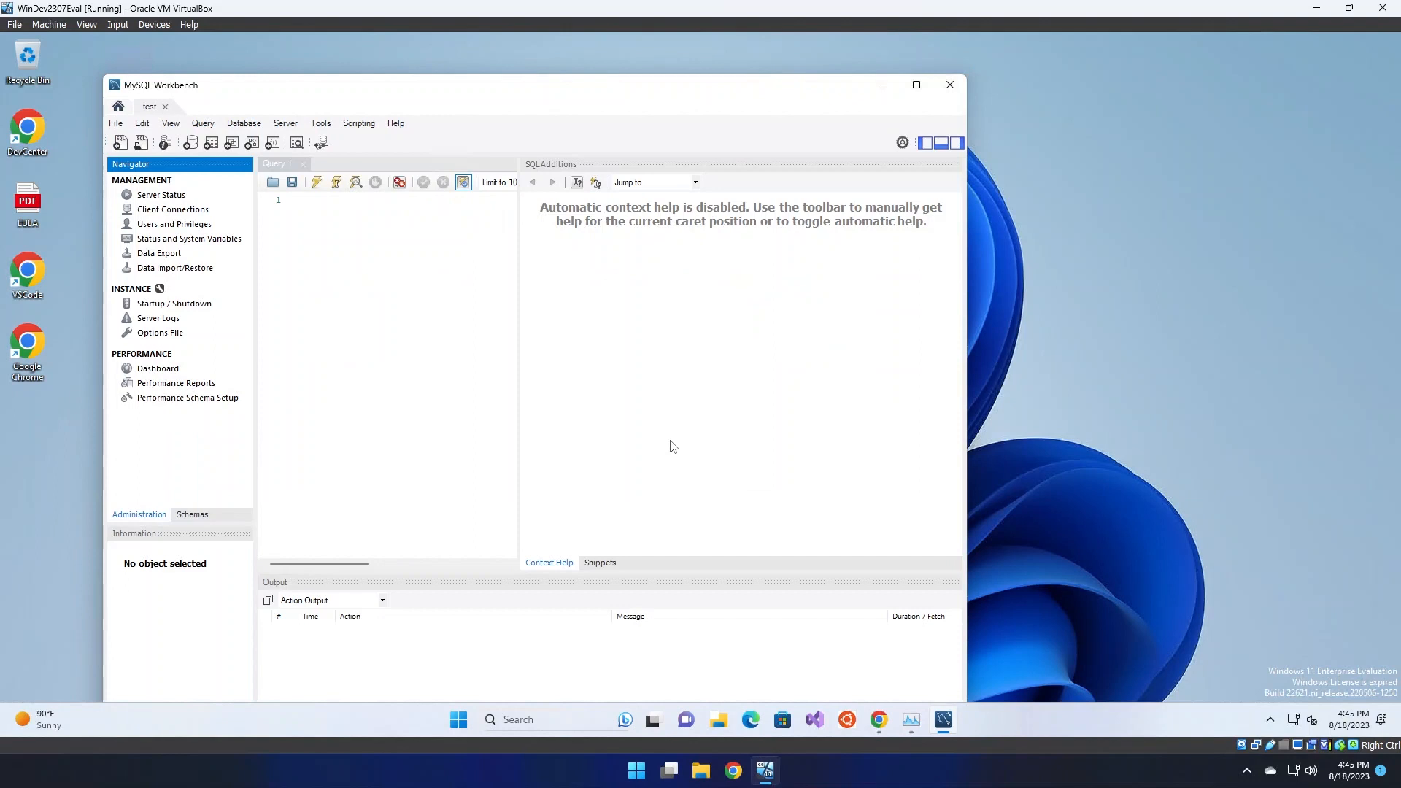